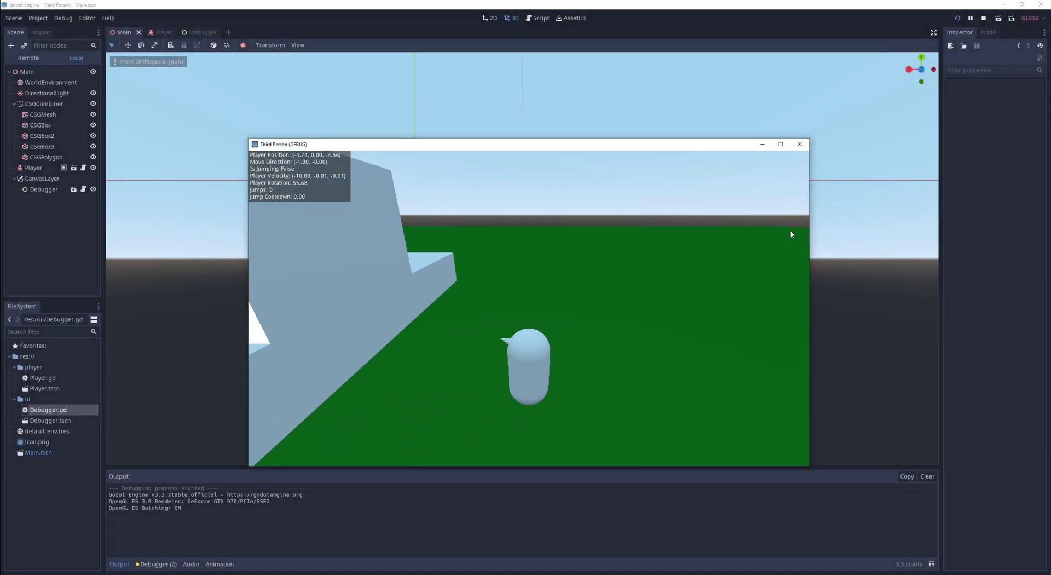
Step: Stop the running player demo and start a fresh 3D scene with a Spatial root
key("space")
key("space")
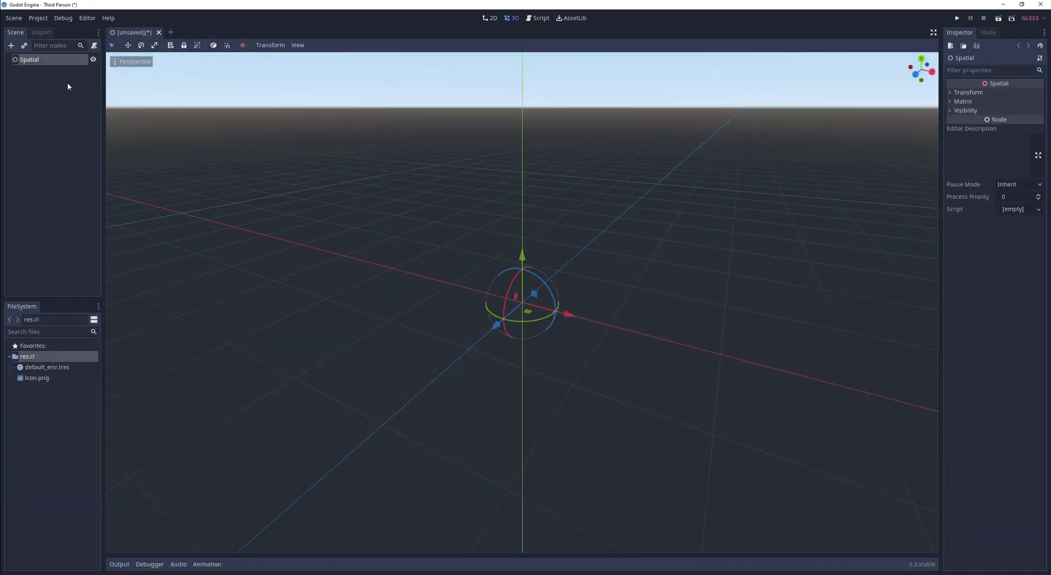
Step: Rename the root node to Main and save the scene as Main.tscn
double_click(56, 60)
key("ctrl+s")
key("Return")
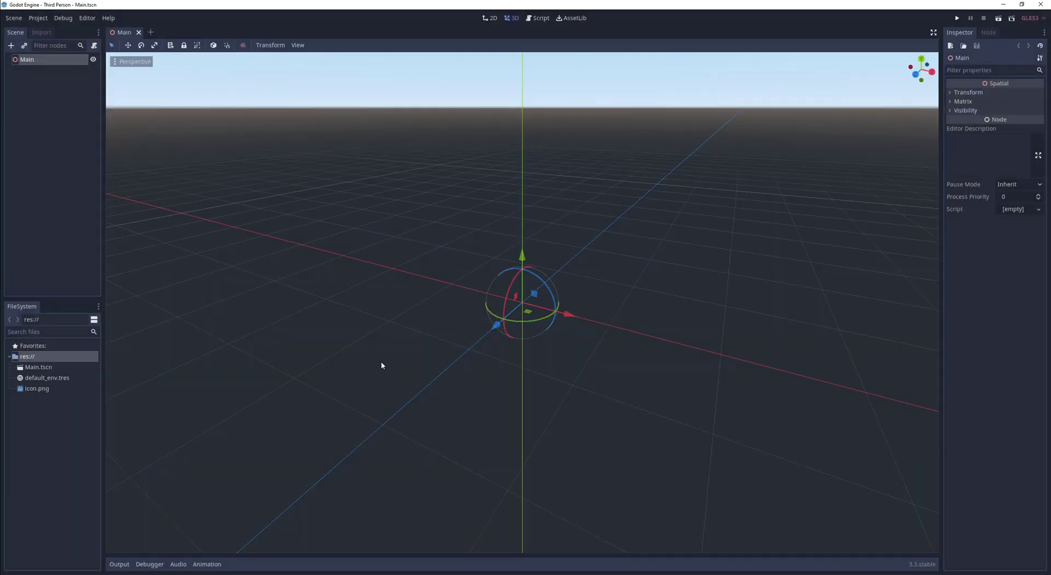
Step: Set Main.tscn as the project's main scene in Project Settings
left_click(38, 18)
left_click(363, 206)
left_click(697, 184)
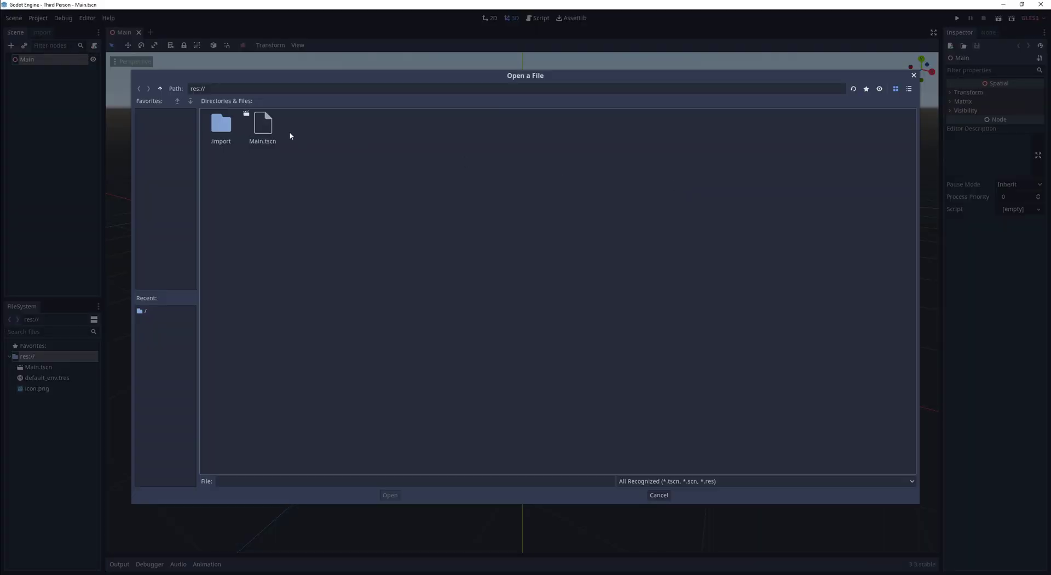
double_click(266, 127)
Step: Set the display window width to 1366
left_click(367, 195)
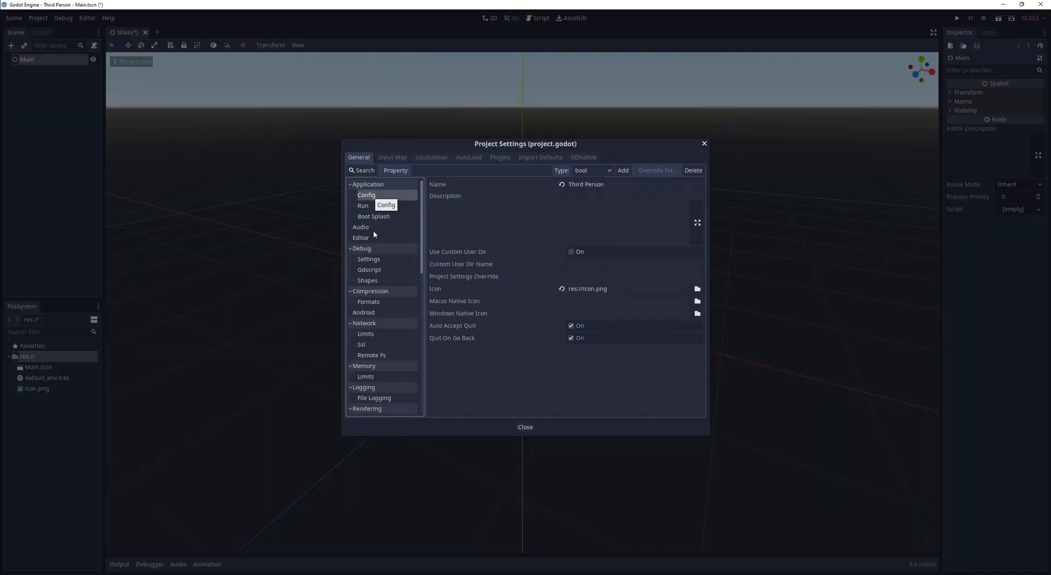
scroll(377, 239, "down", 5)
left_click(368, 350)
left_click(601, 204)
type("1366")
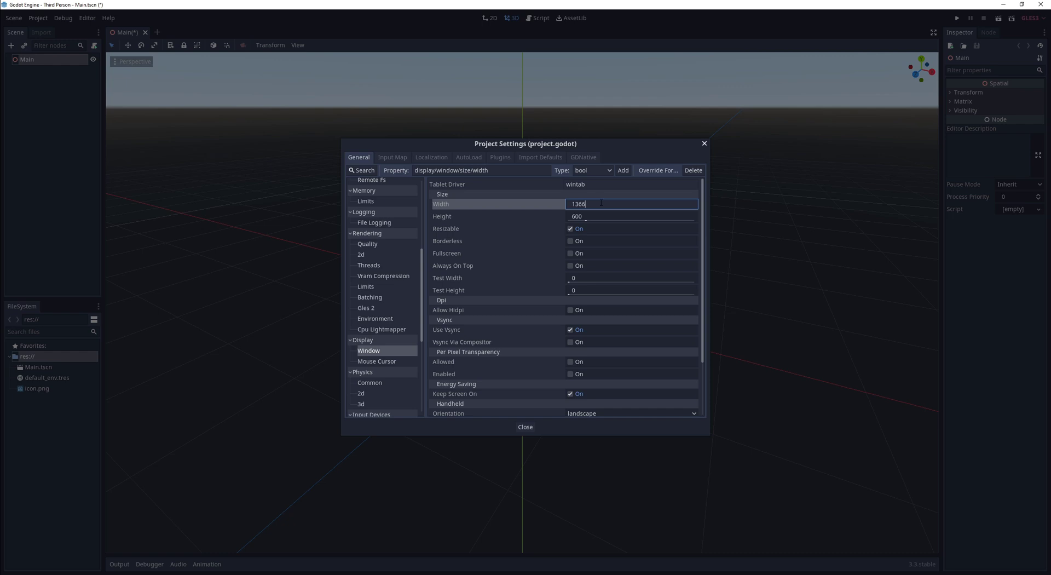
left_click(613, 214)
Step: Add input actions move_forward, move_backwards, move_left, move_right and jump
left_click(390, 158)
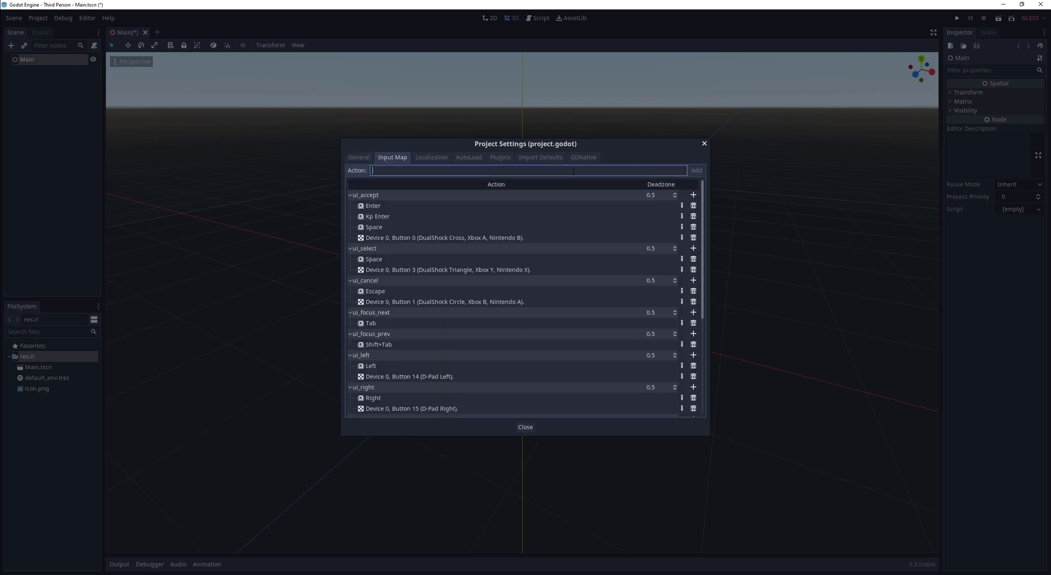
type("move_forward")
key("Return")
type("ards")
key("Return")
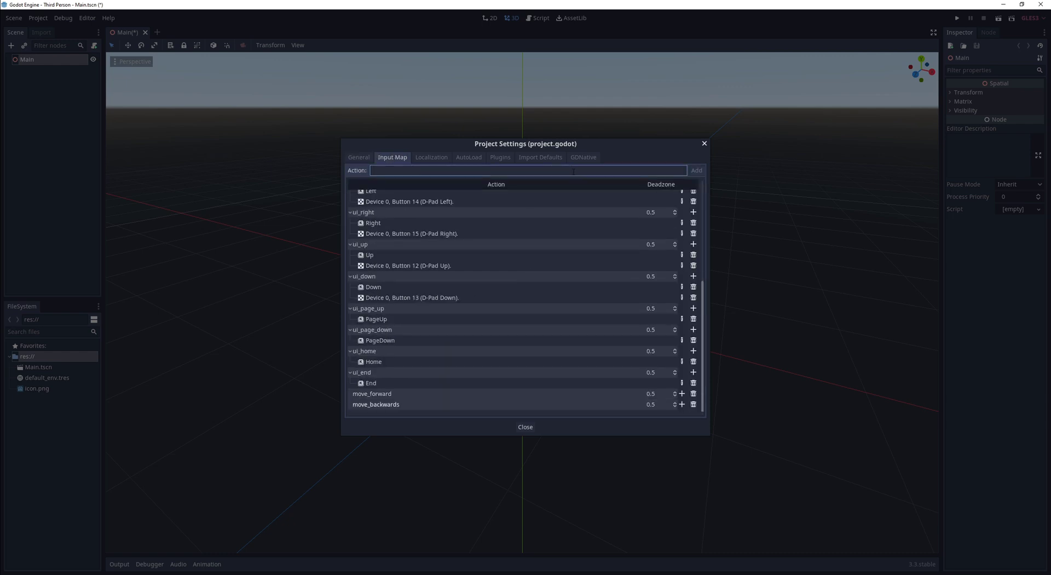
type("move_left")
key("Return")
type("move_right")
key("Return")
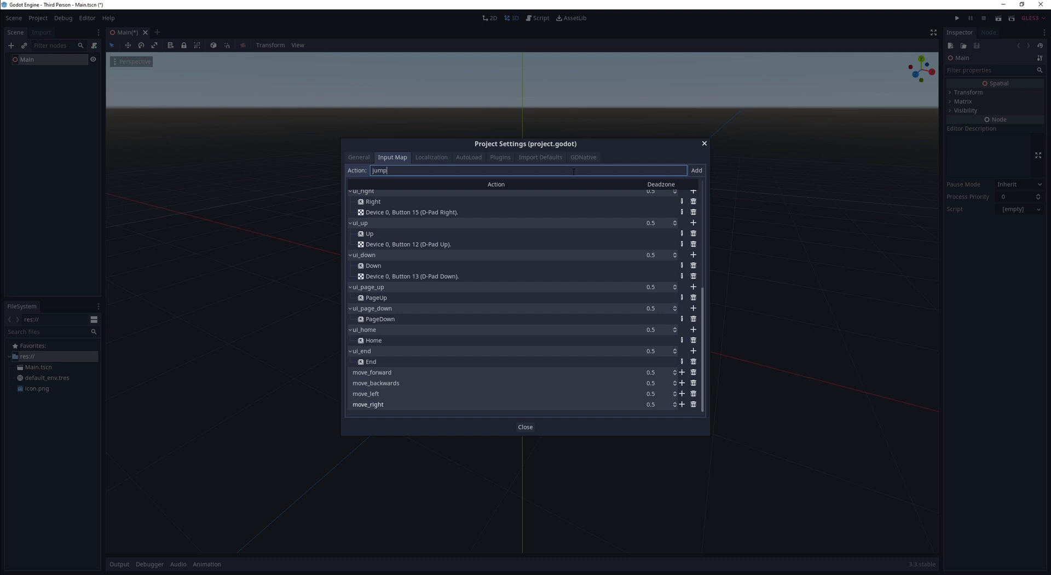
key("Return")
Step: Bind W, S and A to move_forward, move_backwards and move_left
left_click(682, 361)
left_click(689, 375)
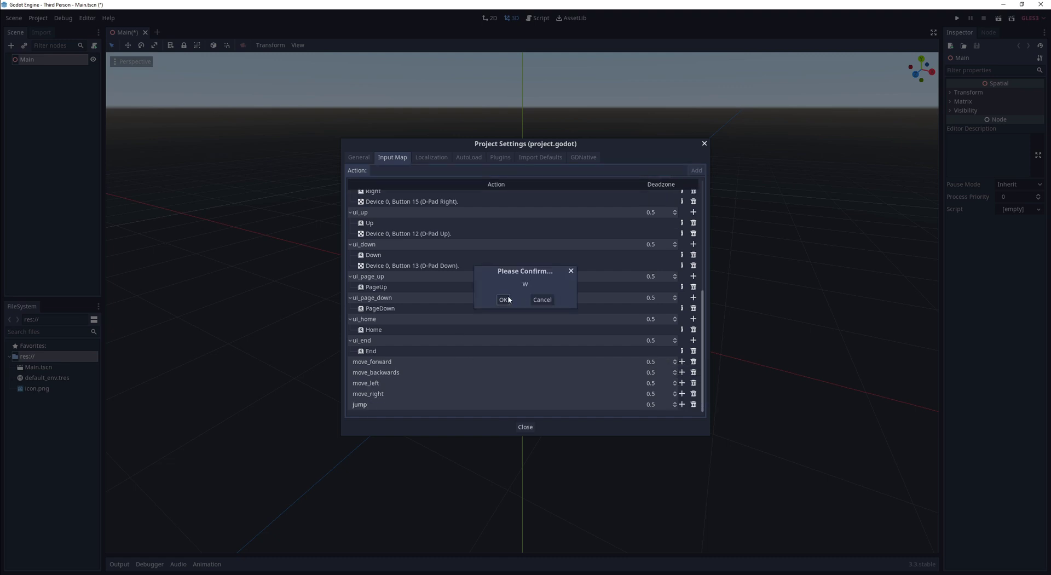
left_click(504, 300)
left_click(682, 383)
key("s")
left_click(503, 299)
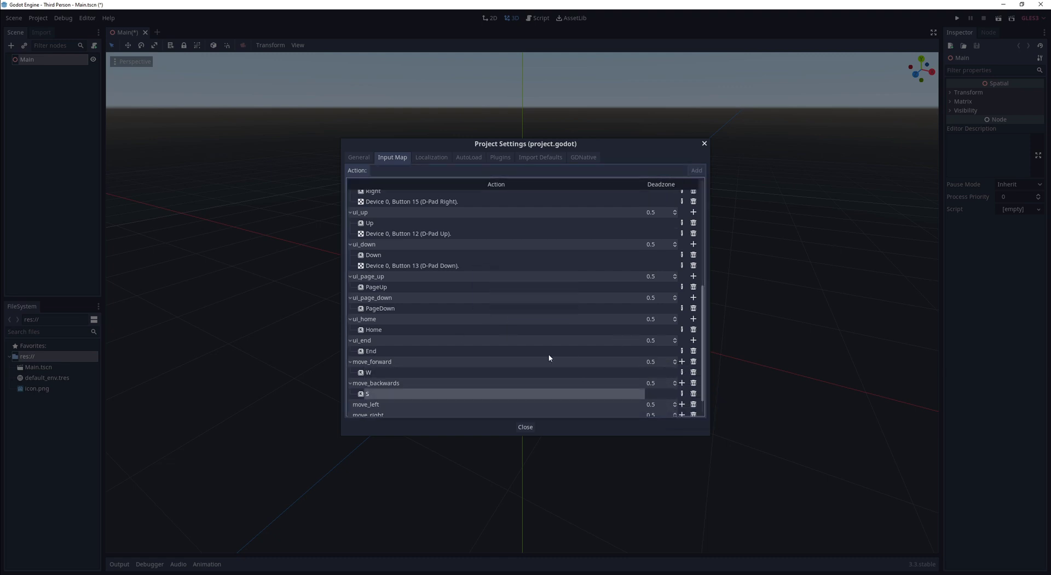
left_click(682, 383)
Step: Bind D to move_right and Space to jump
left_click(689, 396)
key("a")
left_click(503, 299)
left_click(682, 394)
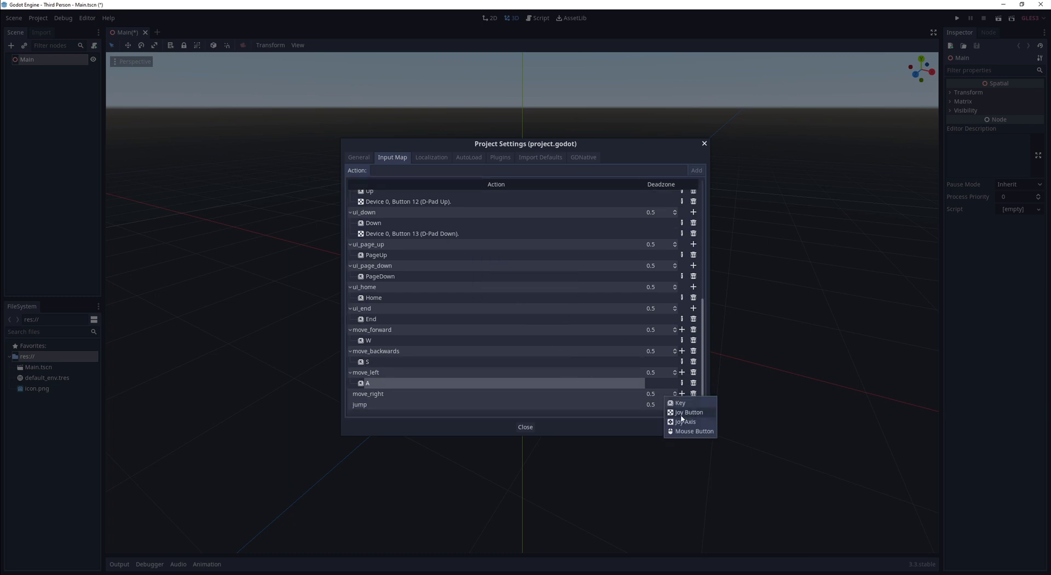
key("d")
left_click(503, 300)
left_click(682, 404)
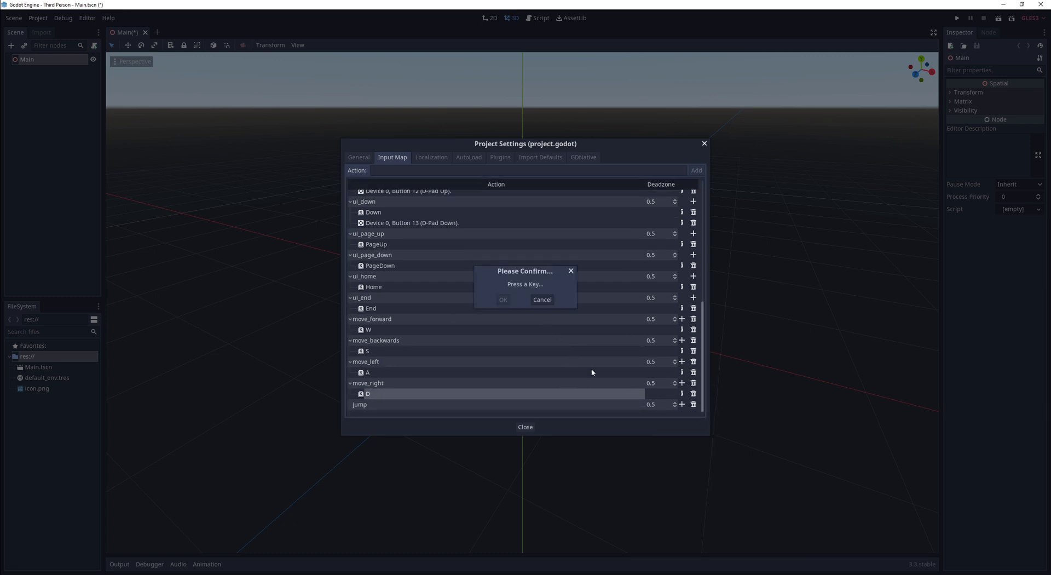
key("space")
left_click(503, 300)
Step: Add a WorldEnvironment under Main with a new Environment
left_click(525, 427)
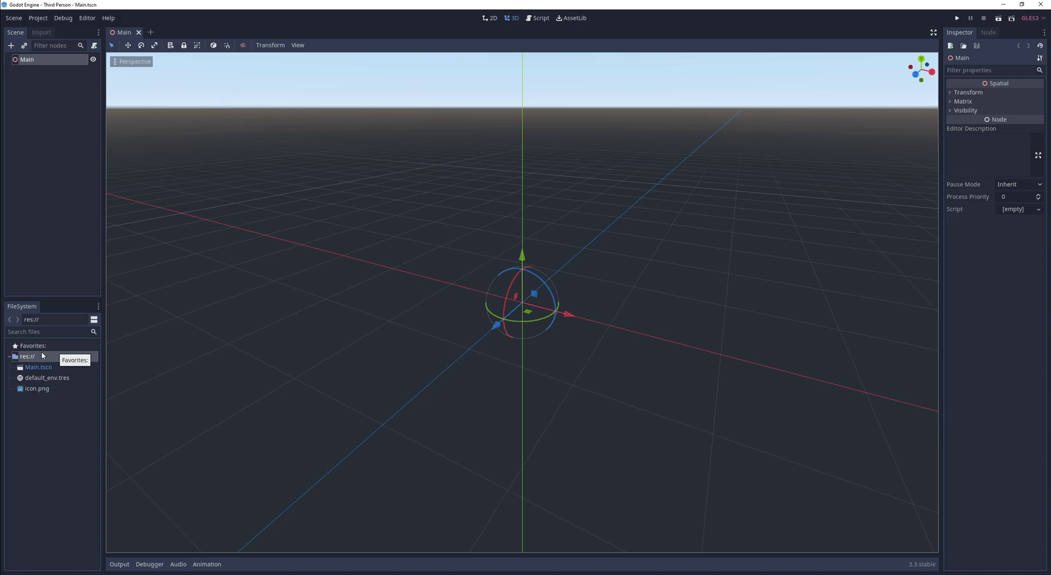
right_click(47, 58)
left_click(75, 66)
type("world")
key("Return")
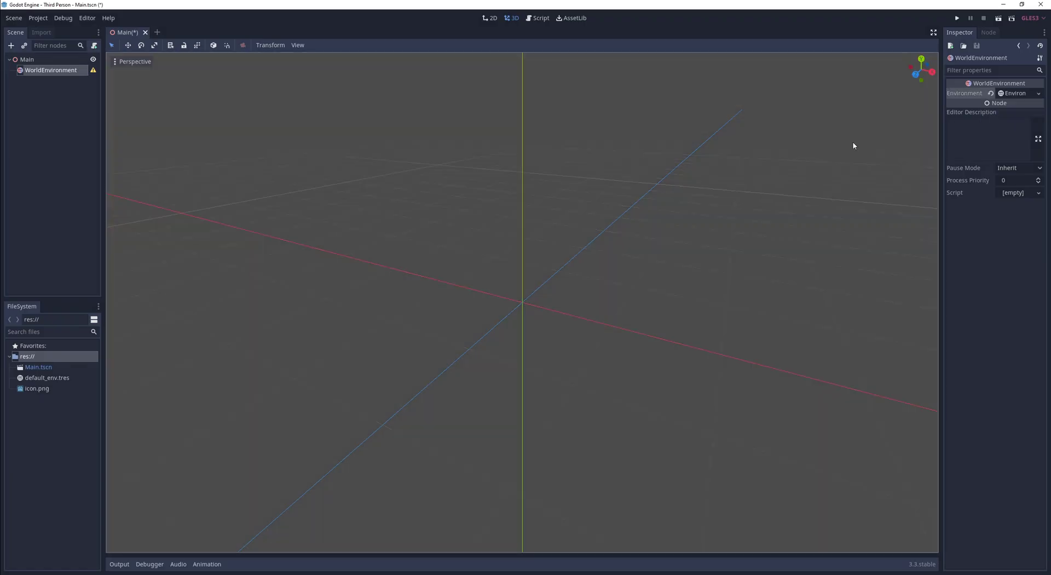
left_click(1039, 93)
left_click(1013, 107)
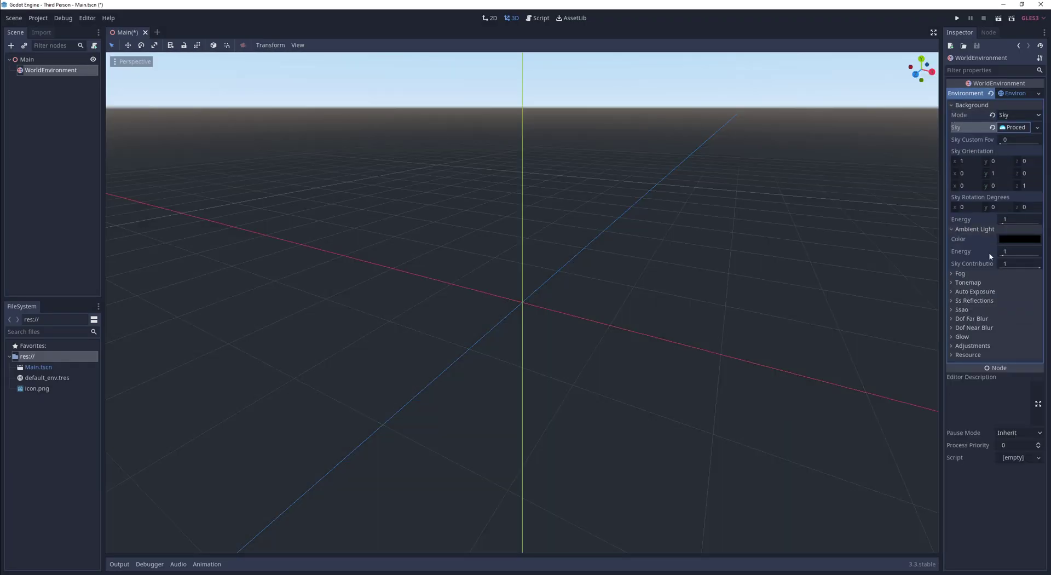
Step: Add a DirectionalLight and tilt it downward
key("ctrl+a")
type("directional")
key("Return")
scroll(562, 270, "down", 3)
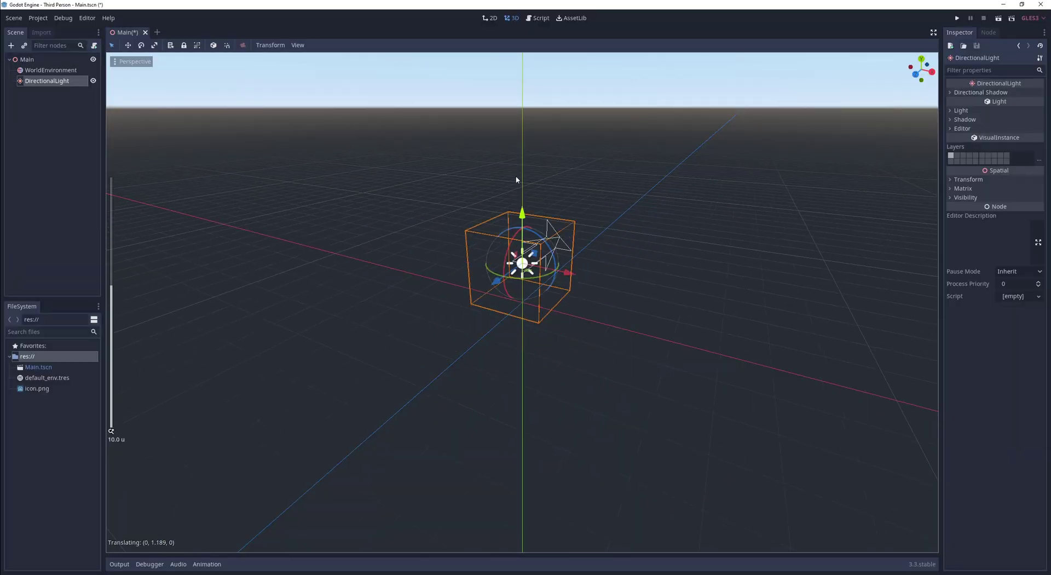
left_click_drag(561, 270, 394, 228)
Step: Add a CSGCombiner with Use Collision enabled
key("ctrl+a")
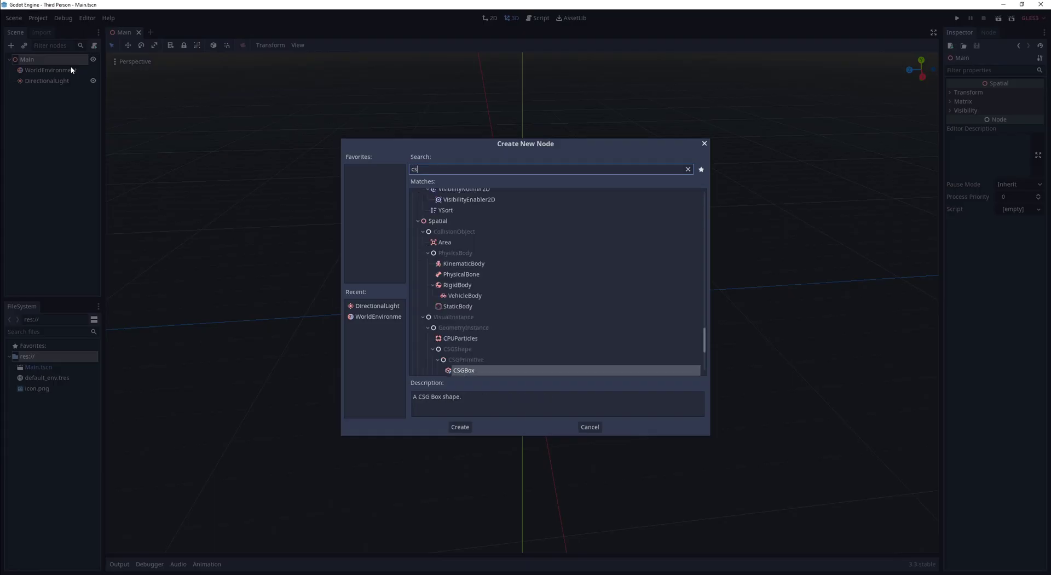
key("Return")
left_click(1000, 130)
Step: Add a CSGMesh PlaneMesh floor sized 200×200, rotated -90° on X
right_click(49, 91)
left_click(78, 94)
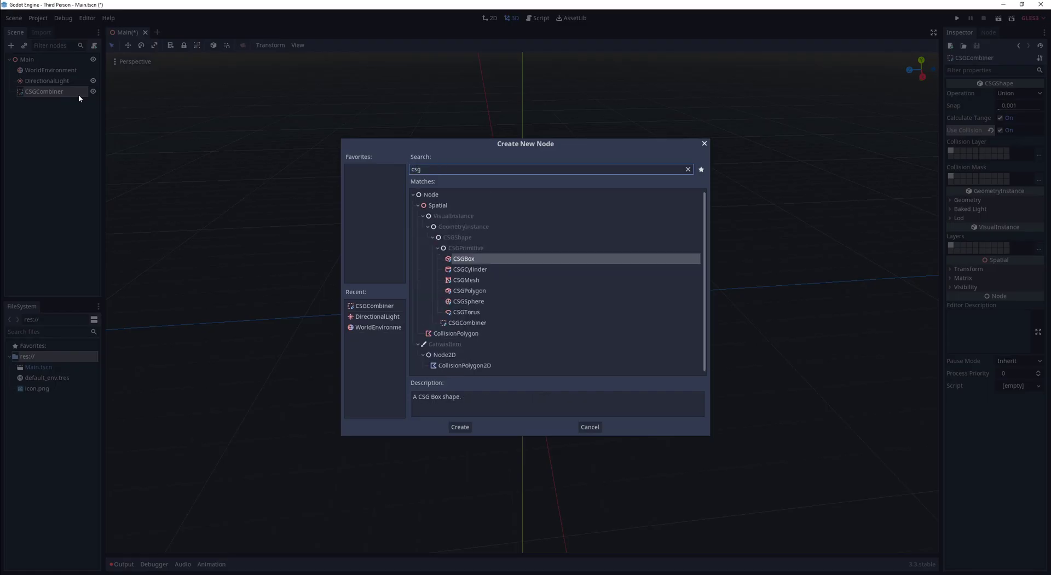
left_click(474, 280)
double_click(474, 280)
type("200")
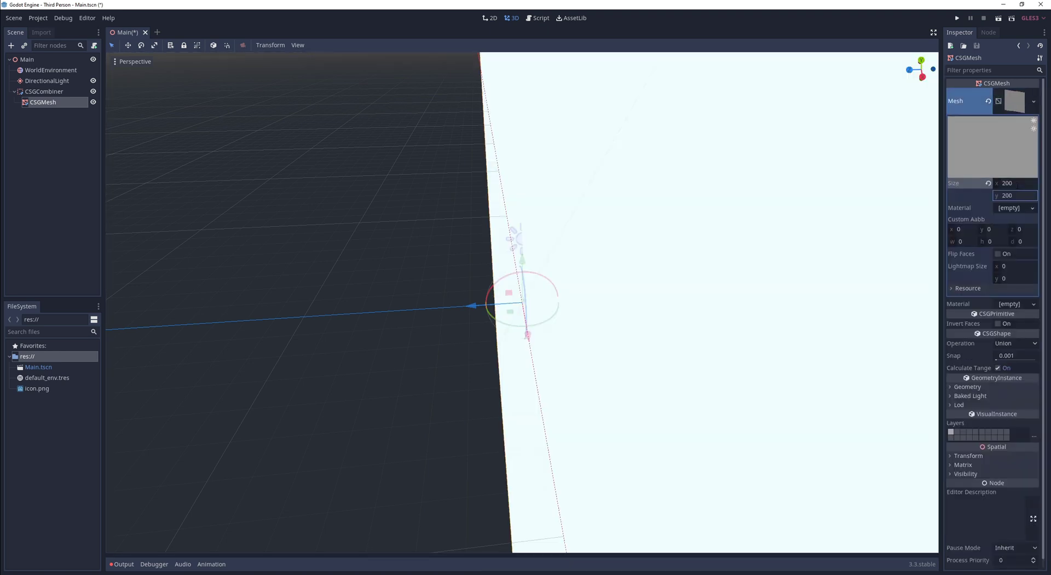
key("ctrl+s")
scroll(626, 220, "down", 5)
left_click_drag(526, 273, 541, 234)
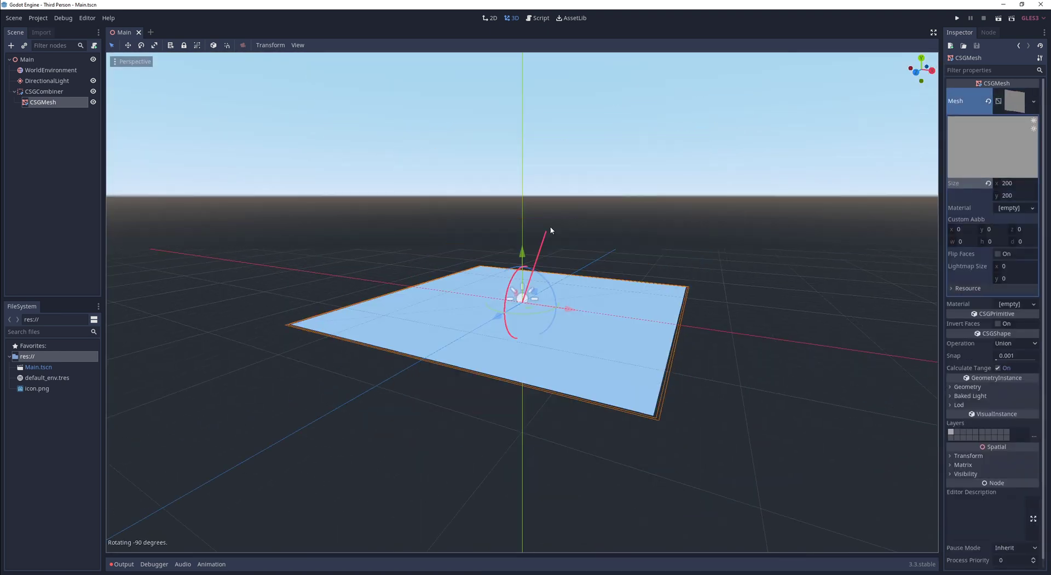
scroll(540, 235, "up", 3)
middle_click_drag(547, 230, 751, 210)
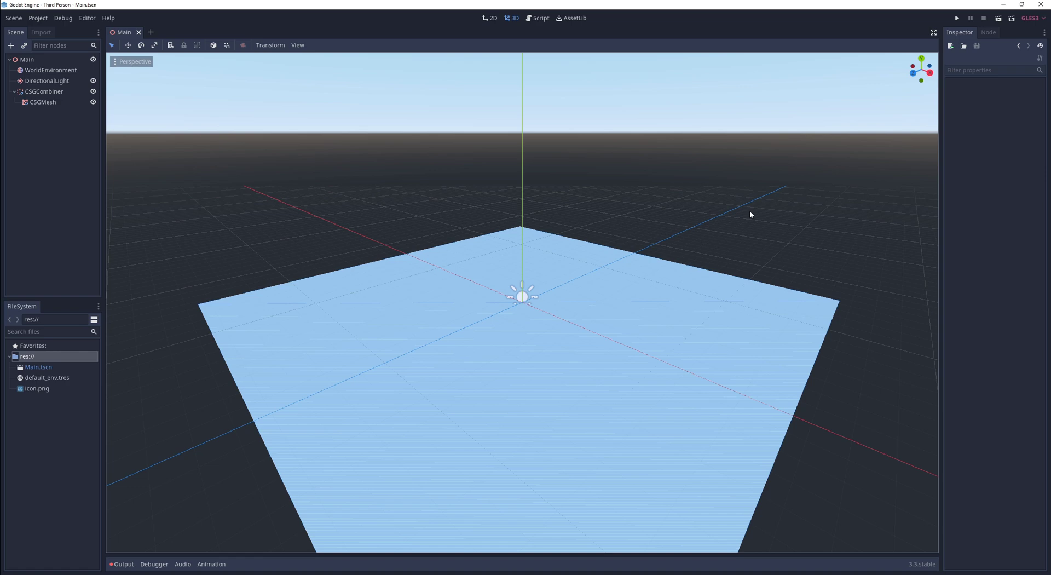
left_click(50, 81)
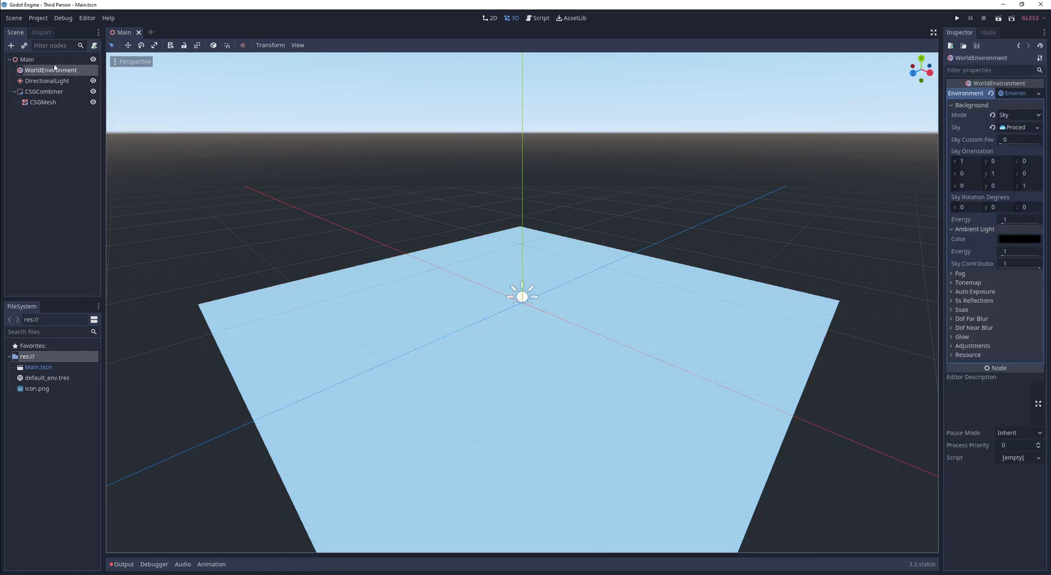
Step: Add a CSGBox to the combiner and stretch it into a 24-wide bar
right_click(33, 92)
left_click(66, 96)
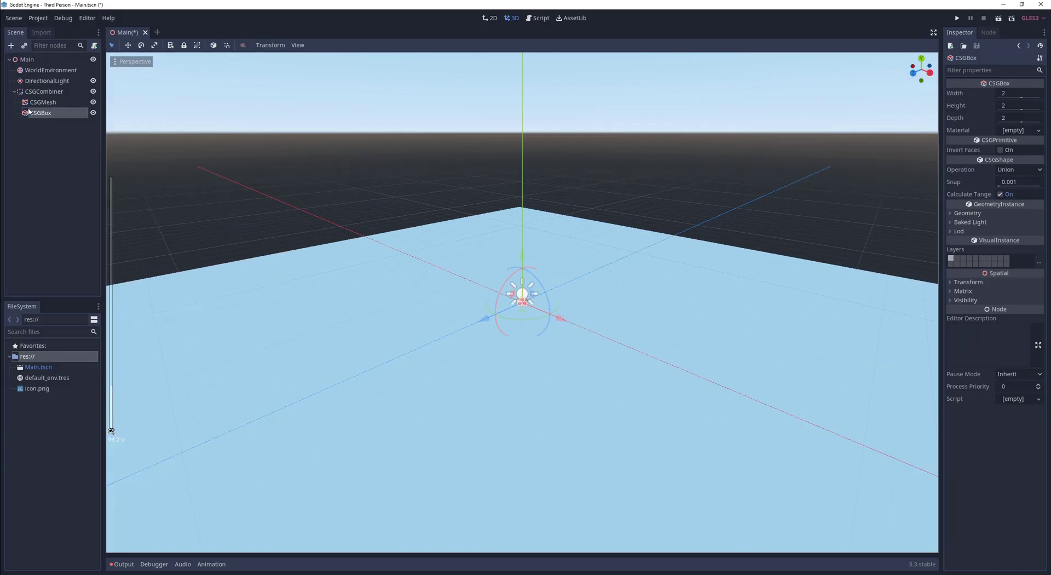
double_click(28, 111)
scroll(522, 301, "down", 3)
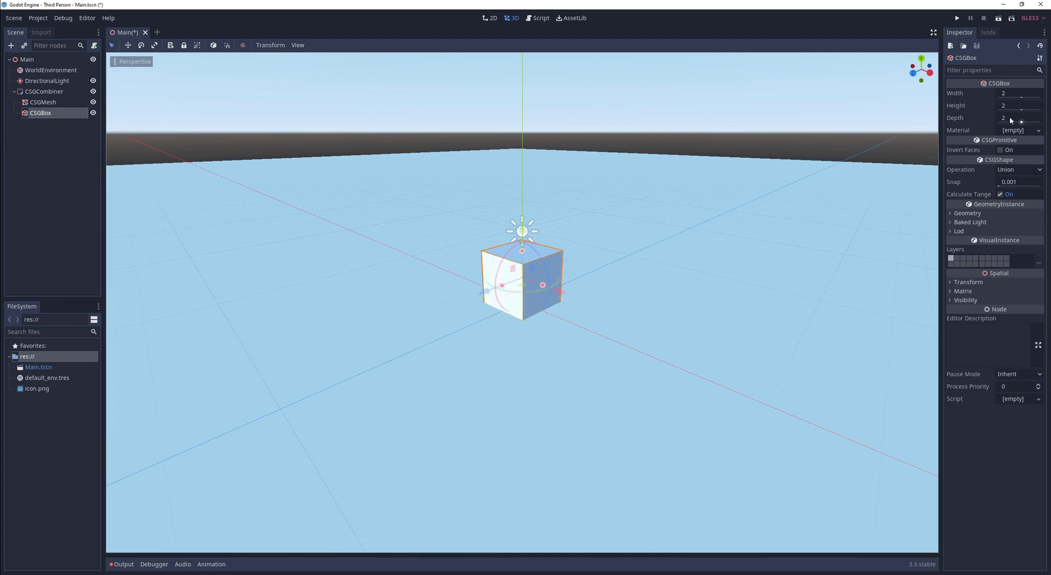
middle_click_drag(522, 383, 522, 493)
mouse_move(539, 315)
left_mouse_down()
mouse_move(624, 351)
mouse_move(439, 344)
mouse_move(459, 249)
mouse_move(521, 284)
mouse_move(463, 241)
left_mouse_up()
Step: Add a 6×4×6 CSGBox2, move it up and right, and duplicate it
left_click(81, 92)
key("ctrl+a")
key("Return")
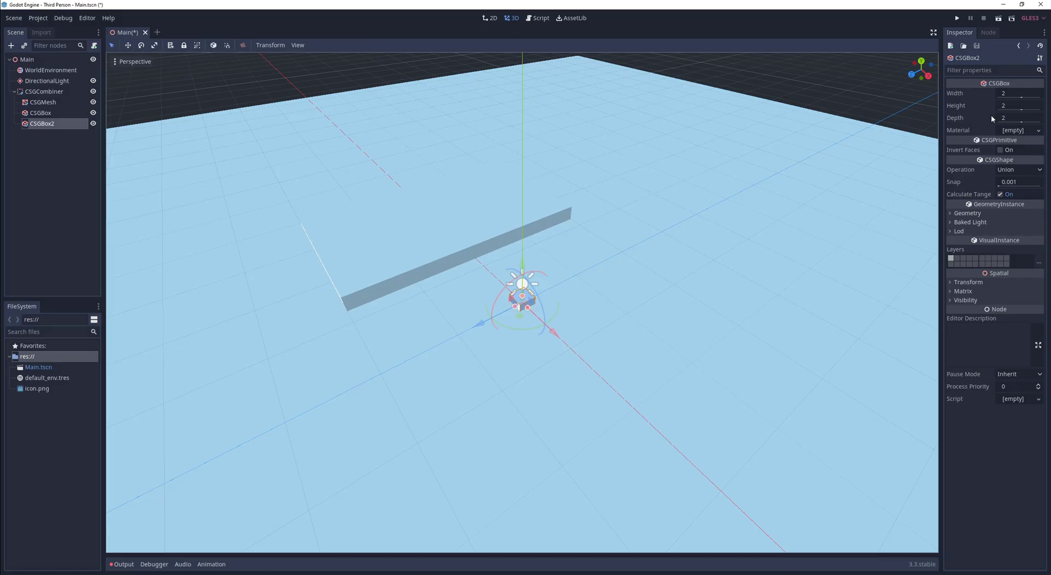
middle_click_drag(513, 221, 522, 305)
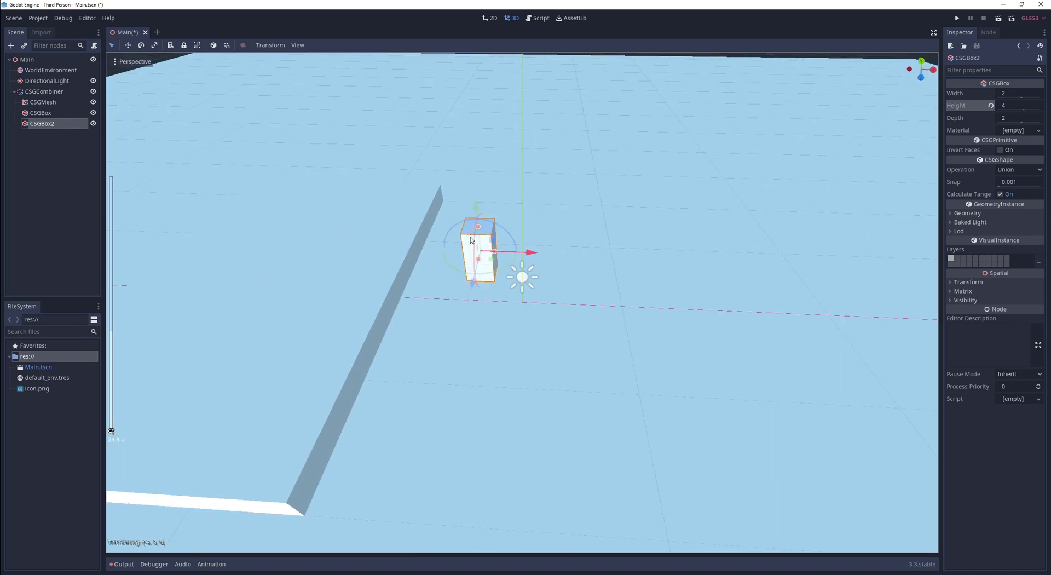
mouse_move(522, 305)
left_mouse_down()
mouse_move(646, 247)
mouse_move(714, 255)
left_mouse_up()
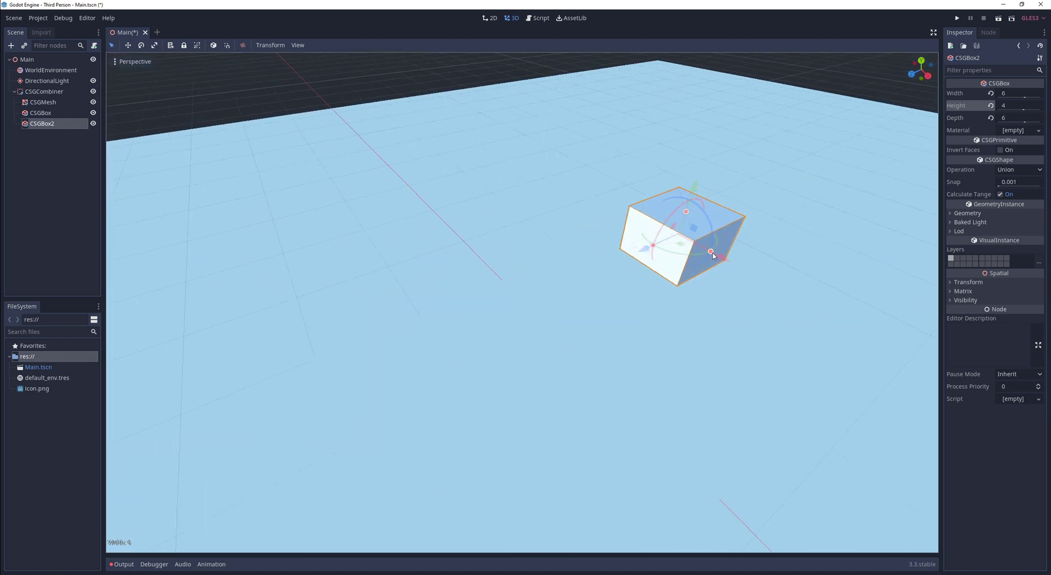
key("ctrl+d")
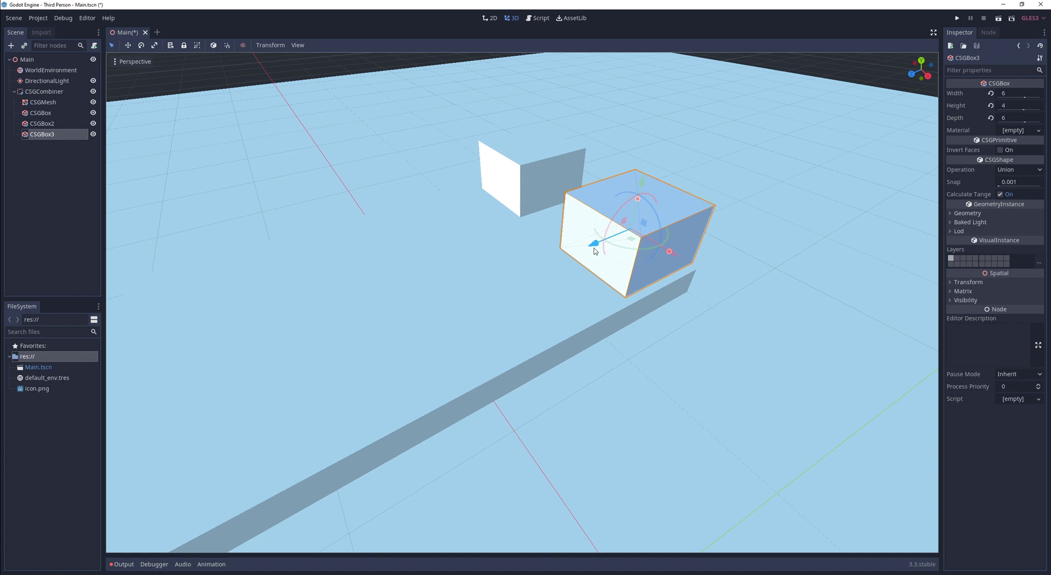
Step: Give the floor CSGMesh a green SpatialMaterial and save the scene
left_click(43, 102)
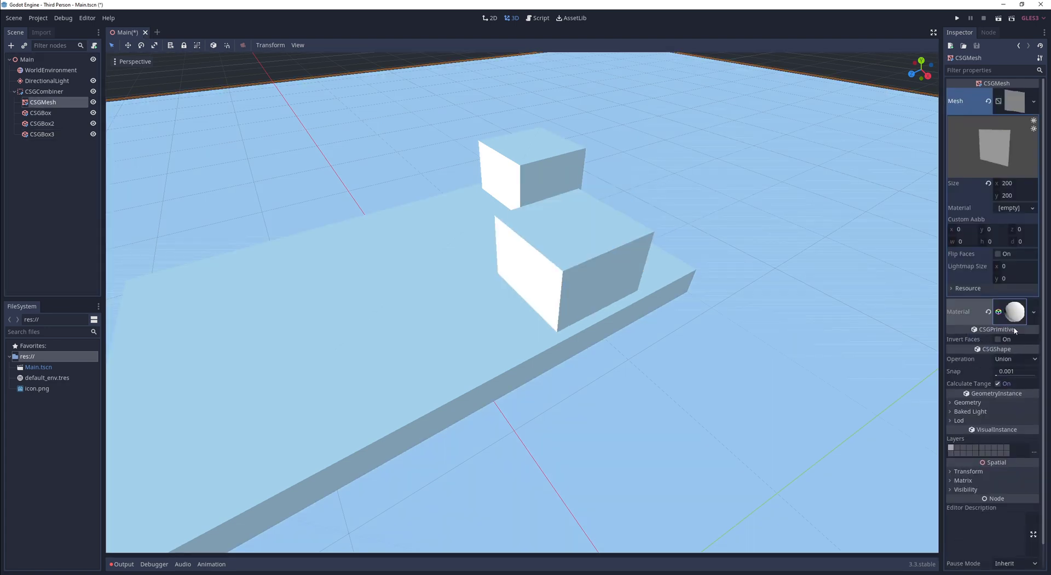
left_click(1009, 310)
left_click(963, 180)
left_click(1023, 192)
left_click(54, 140)
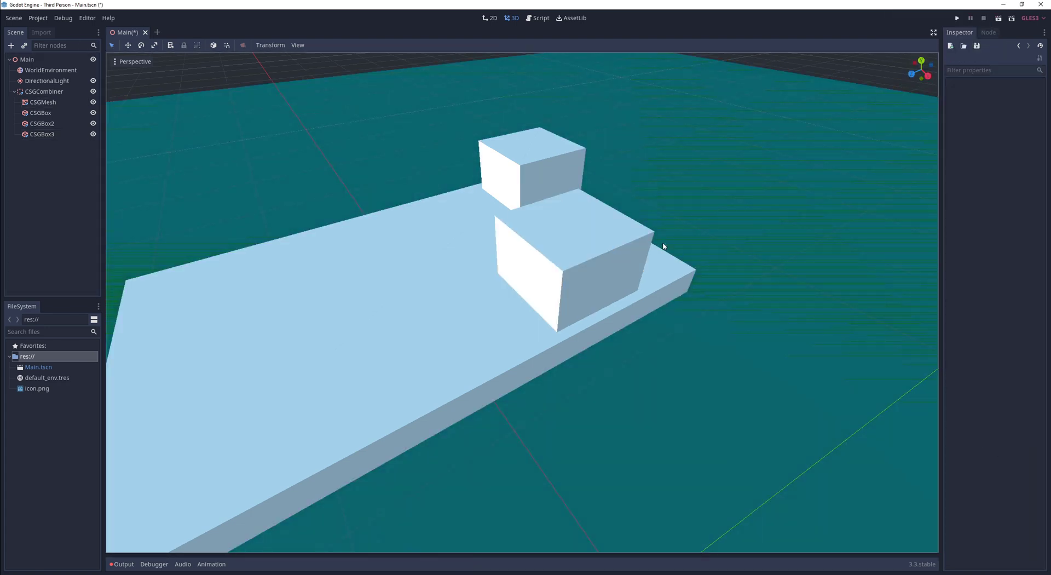
scroll(522, 302, "down", 3)
key("ctrl+s")
left_click(84, 94)
key("ctrl+a")
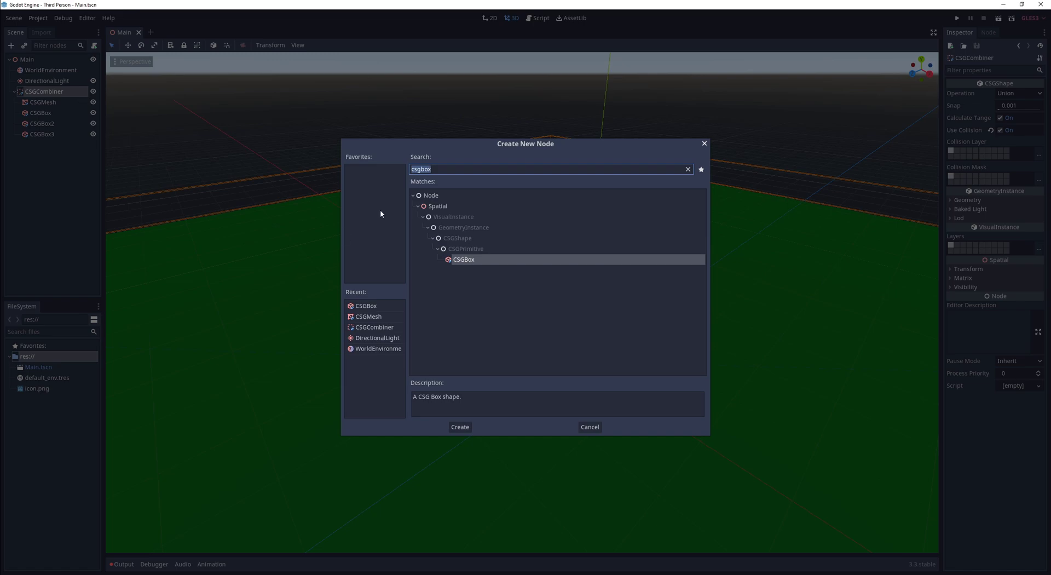
Step: Add a CSGPolygon to the combiner and set its depth to 4 as a ramp
type("csgpolygon")
key("Return")
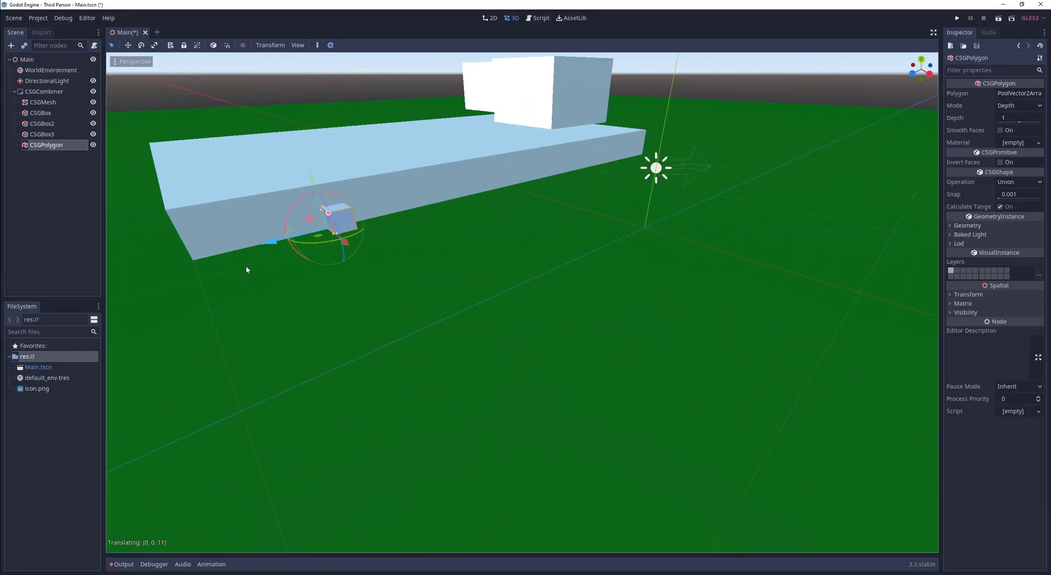
middle_click_drag(246, 270, 521, 160)
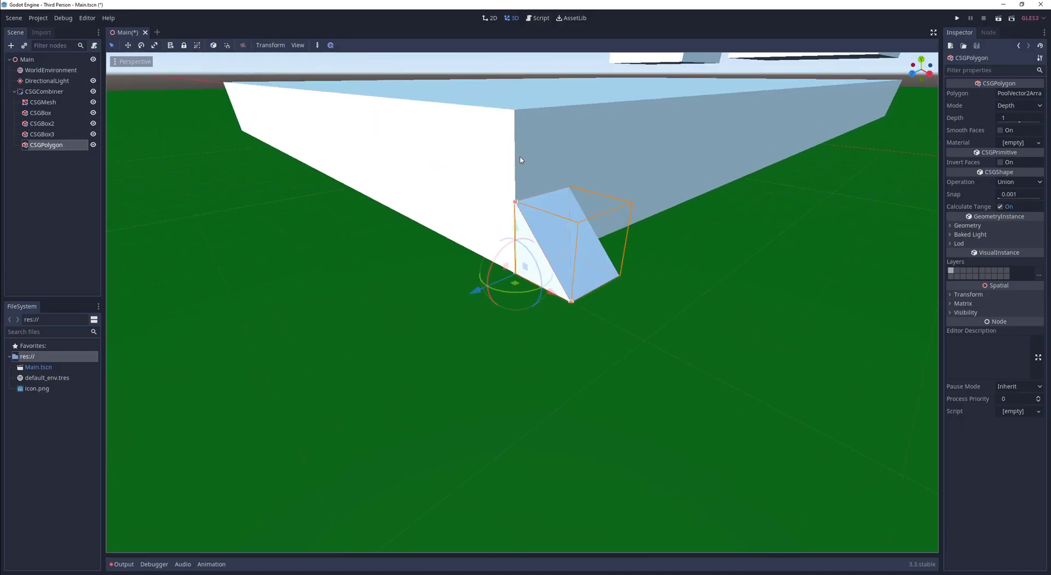
left_click_drag(1013, 117, 1040, 118)
middle_click_drag(602, 329, 629, 217)
scroll(629, 217, "down", 3)
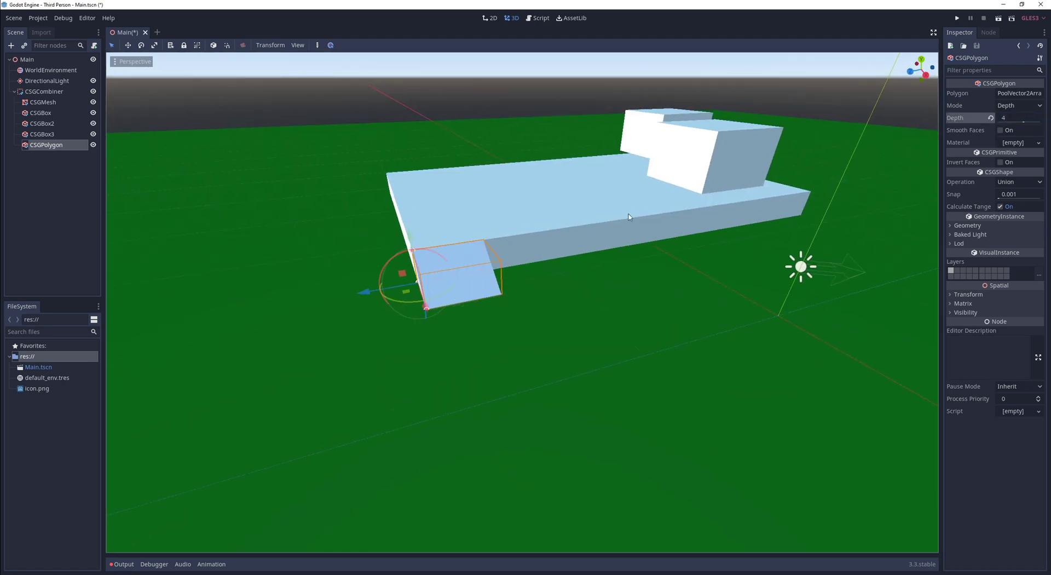
Step: Create a 'player' folder in res://
right_click(39, 362)
left_click(91, 424)
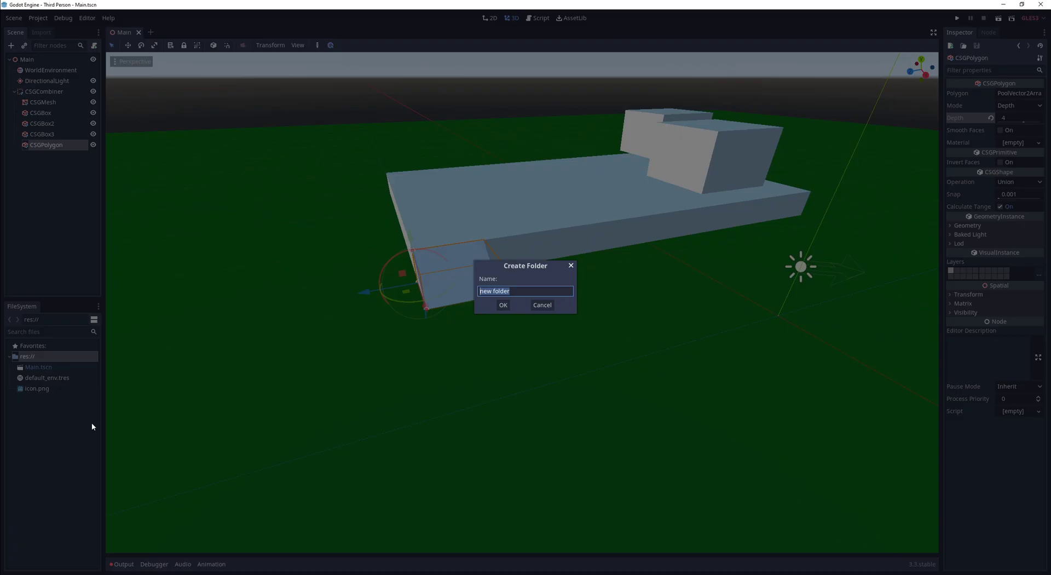
key("Return")
Step: Create and save a Player scene with a 3D root inside the player folder
right_click(34, 367)
left_click(85, 478)
type("Pla")
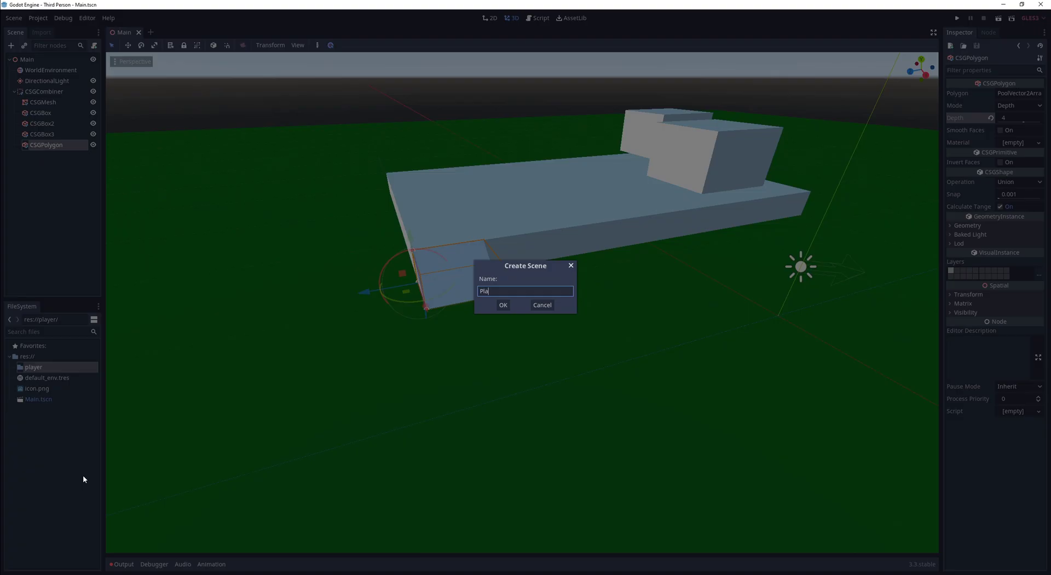
key("Return")
left_click(64, 82)
key("Return")
key("ctrl+s")
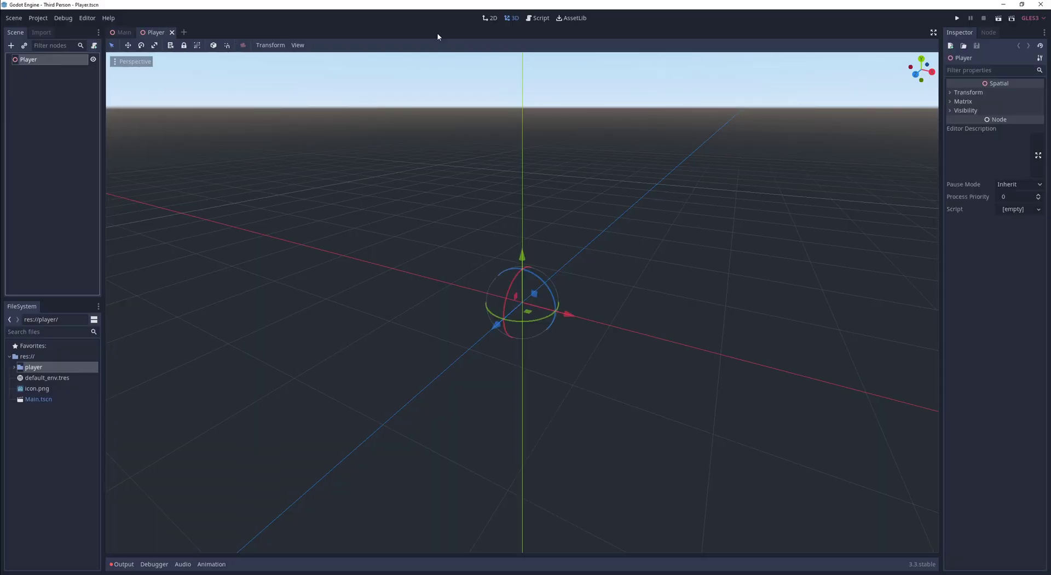
Step: Add the root to the player group and change its type to KinematicBody
left_click(986, 33)
left_click(1020, 48)
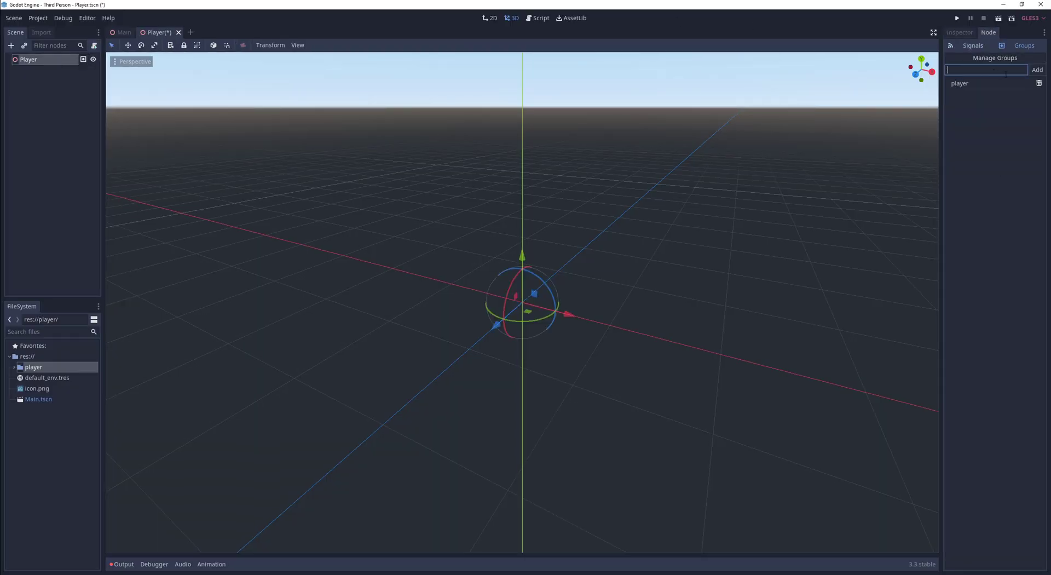
right_click(43, 60)
left_click(65, 189)
type("KinematicBody")
key("Return")
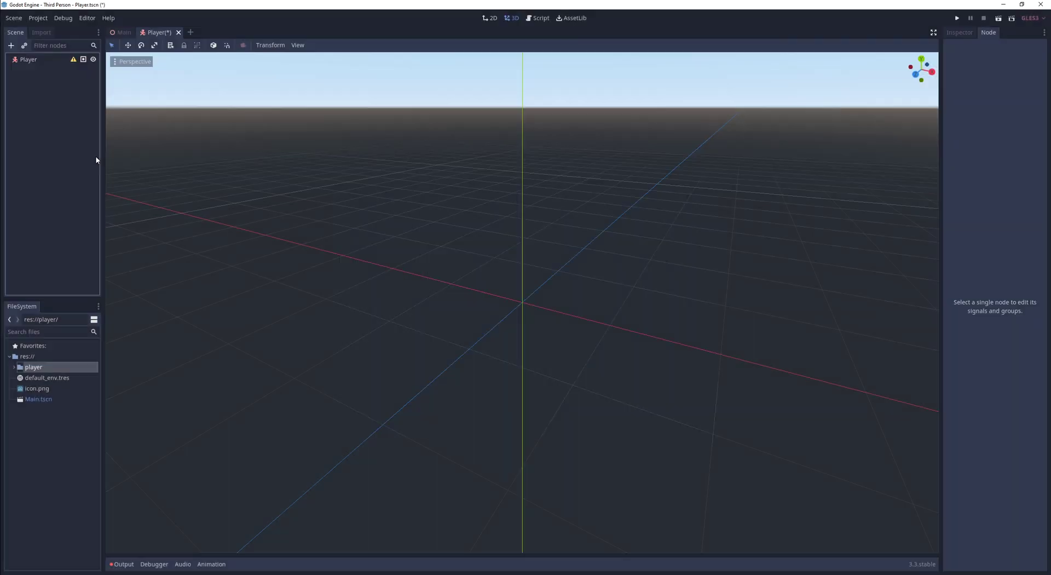
Step: Add a Spatial child named Skin under Player
right_click(44, 59)
left_click(66, 57)
type("spat")
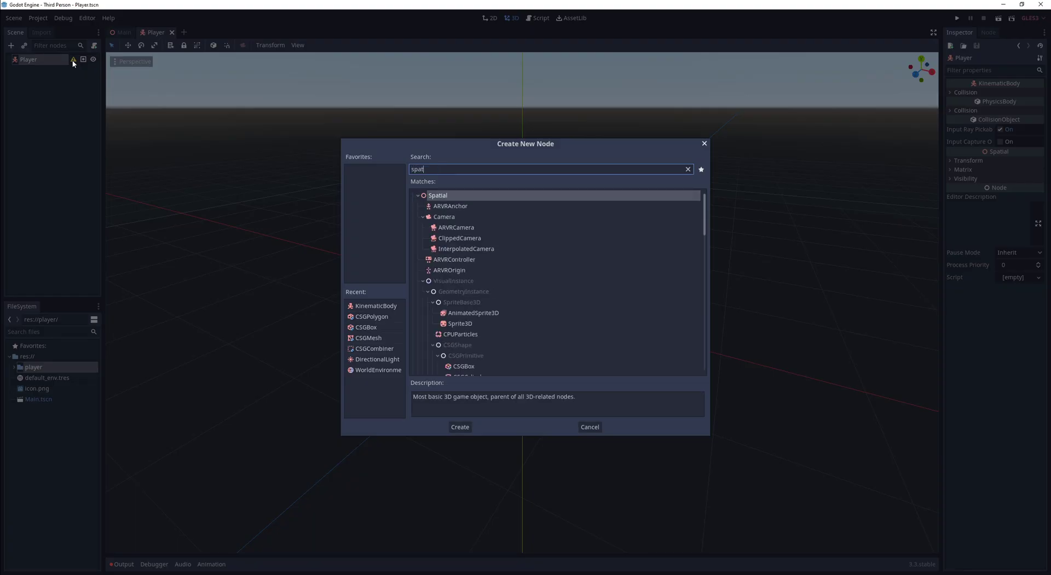
key("Return")
Step: Add a MeshInstance under Skin with a new CapsuleMesh of radius 0.5
key("Return")
right_click(47, 67)
left_click(82, 75)
type("me")
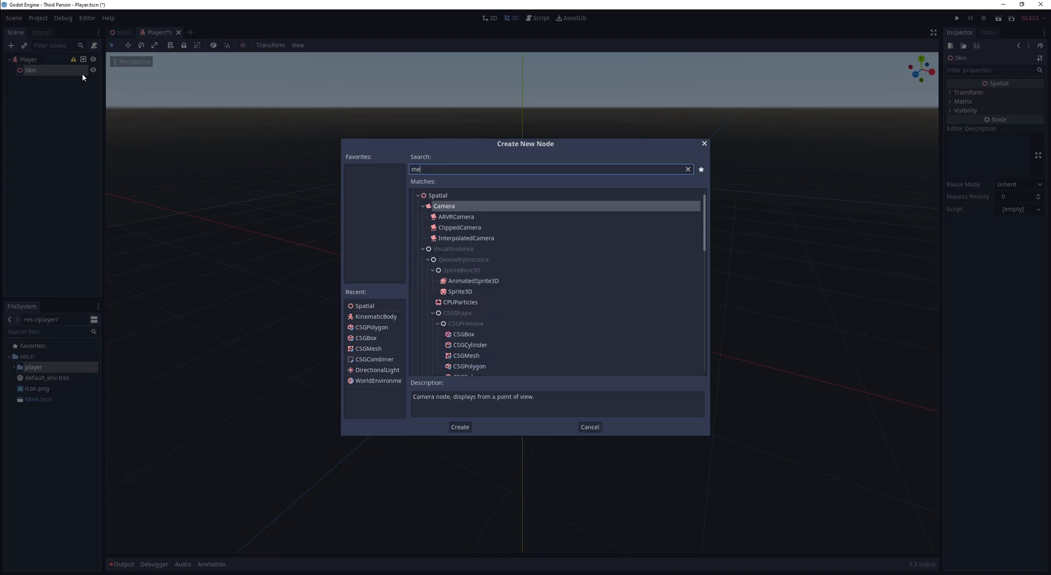
type("MeshInstance")
key("Return")
left_click(1020, 94)
left_click(1014, 115)
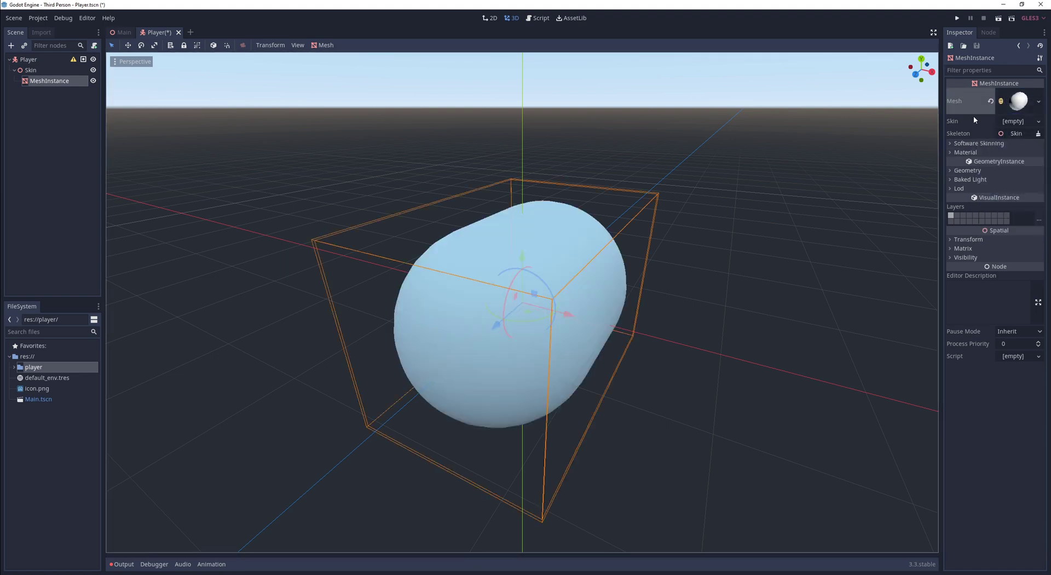
left_click(1018, 101)
key("Return")
Step: Rotate the capsule 90° on X to stand upright, raise it, and save
left_click_drag(512, 274, 512, 328)
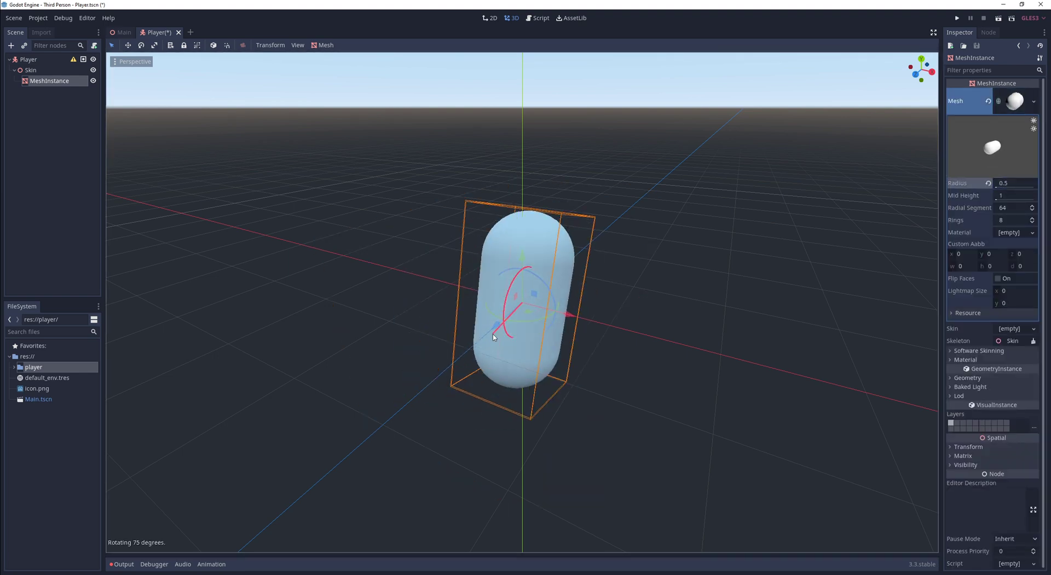
left_click(968, 447)
middle_click_drag(640, 247, 640, 280)
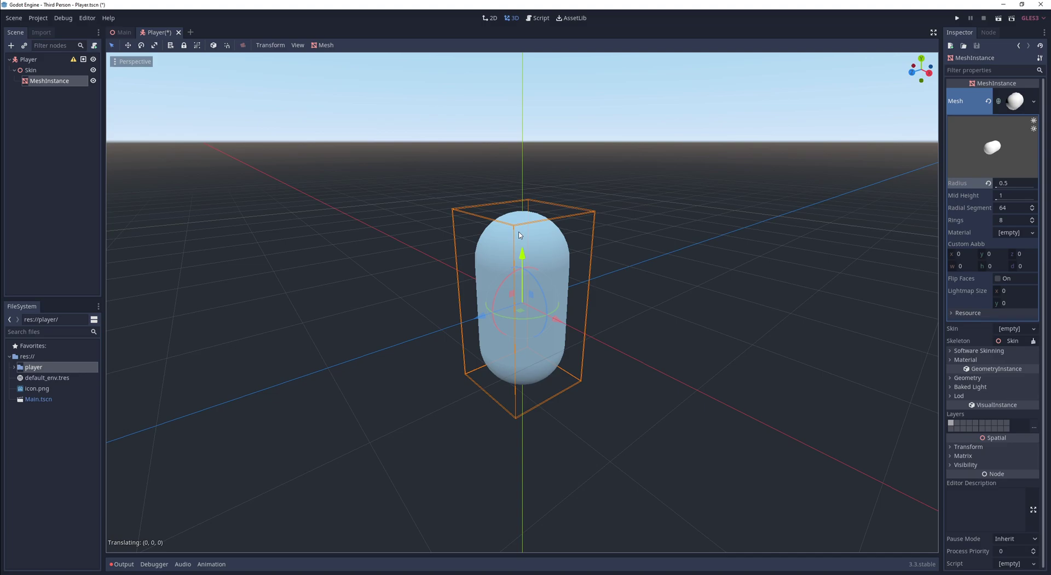
left_click_drag(523, 258, 594, 208)
key("ctrl+s")
Step: Add MeshInstance2 with a CylinderMesh, lifted one unit and turned on its side
right_click(39, 72)
left_click(55, 79)
key("Return")
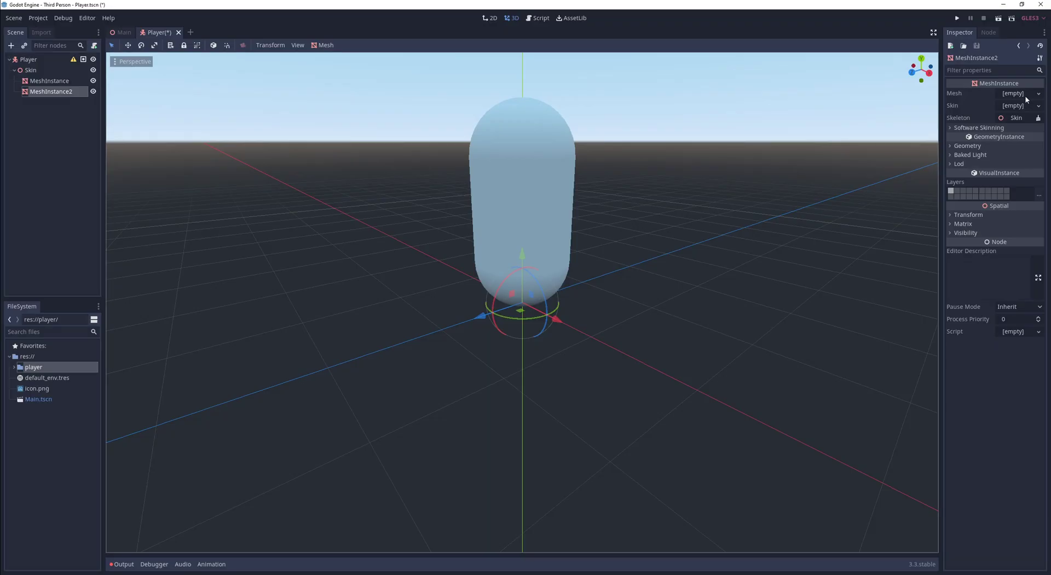
left_click(1019, 101)
left_click(1024, 135)
left_click_drag(522, 254, 508, 140)
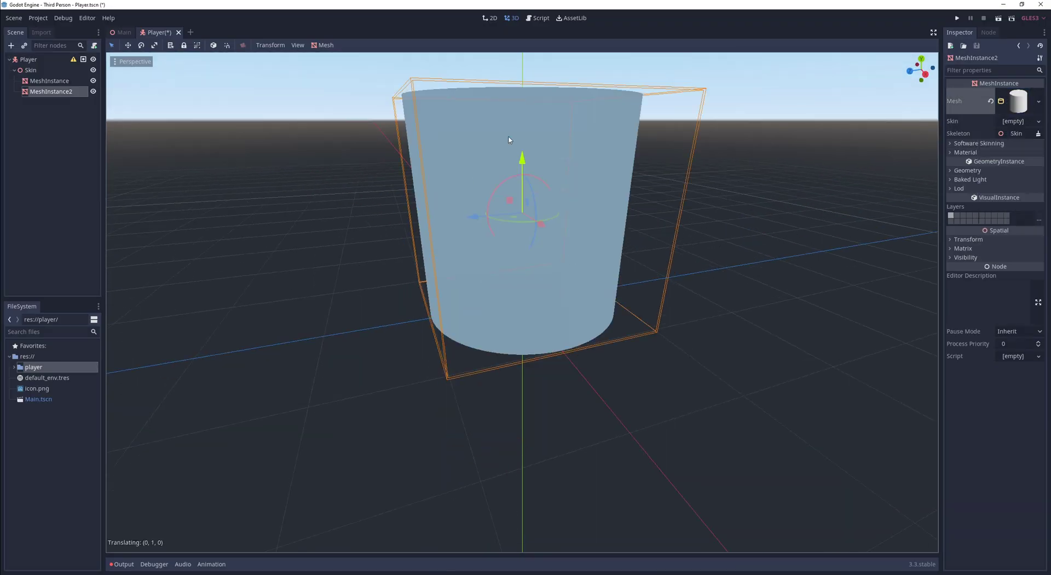
left_click_drag(502, 182, 628, 171)
Step: Taper the cylinder into a cone nose and fine-tune its length and position
left_click(1019, 101)
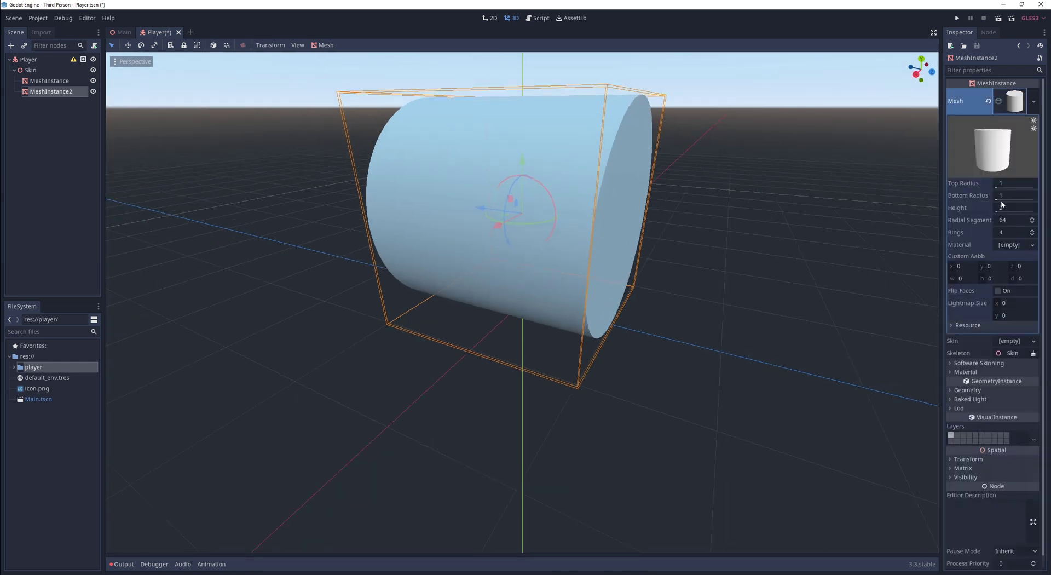
left_click_drag(1016, 196, 1002, 195)
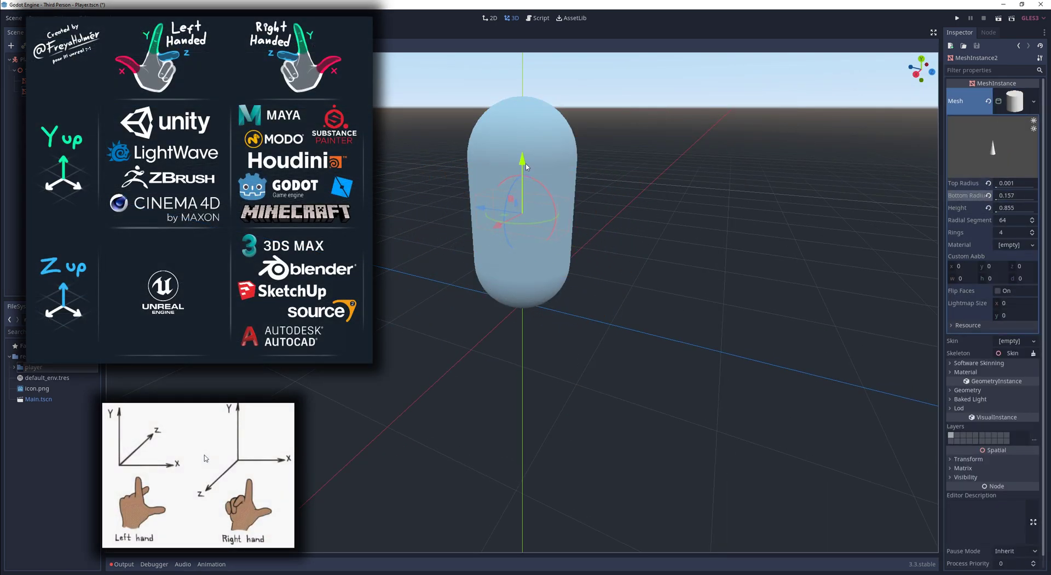
mouse_move(1013, 207)
left_mouse_down()
mouse_move(1002, 207)
mouse_move(1025, 199)
left_mouse_up()
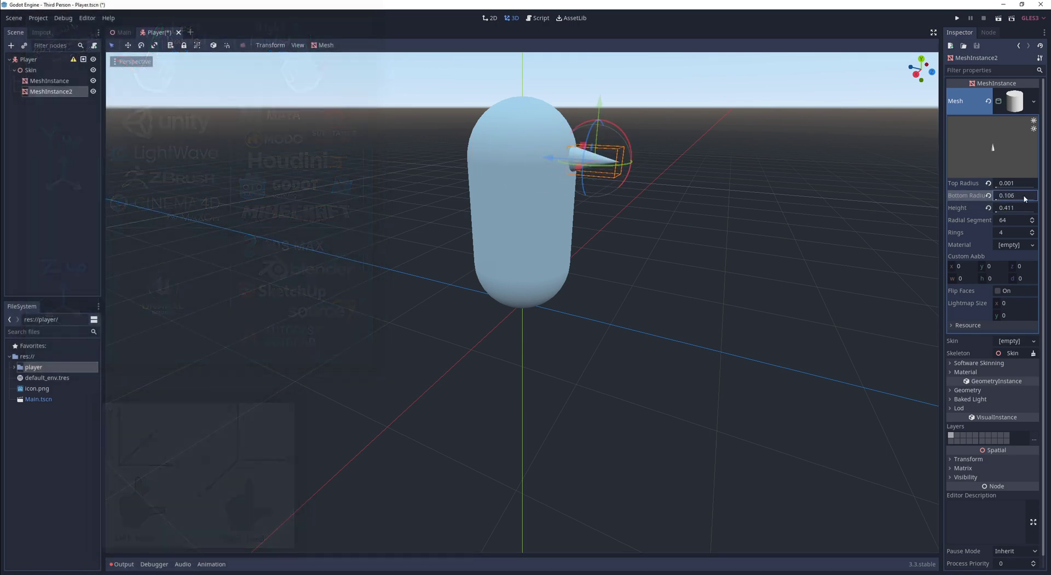
left_click_drag(548, 158, 552, 159)
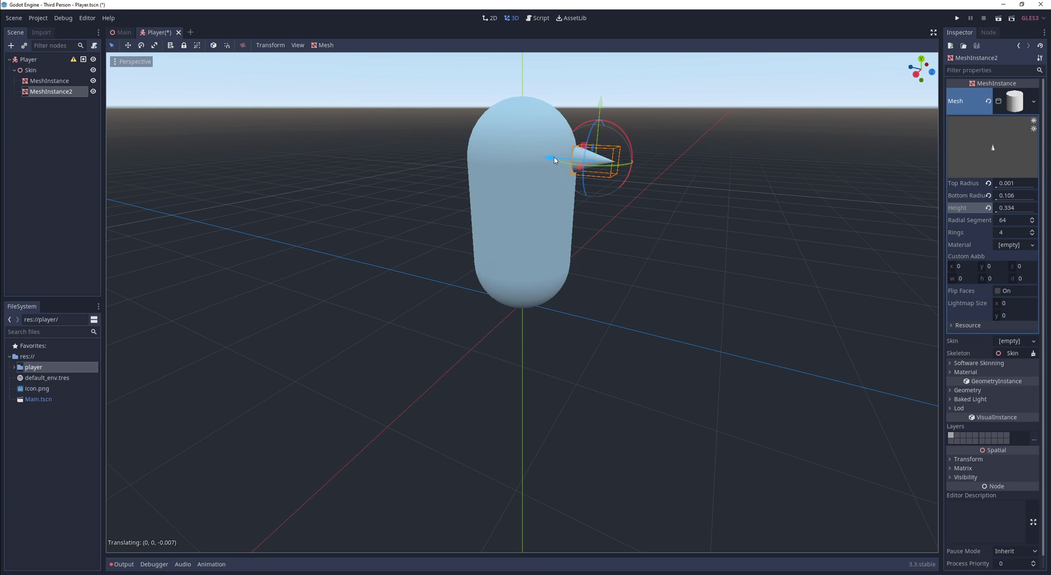
left_click_drag(1003, 208, 1010, 212)
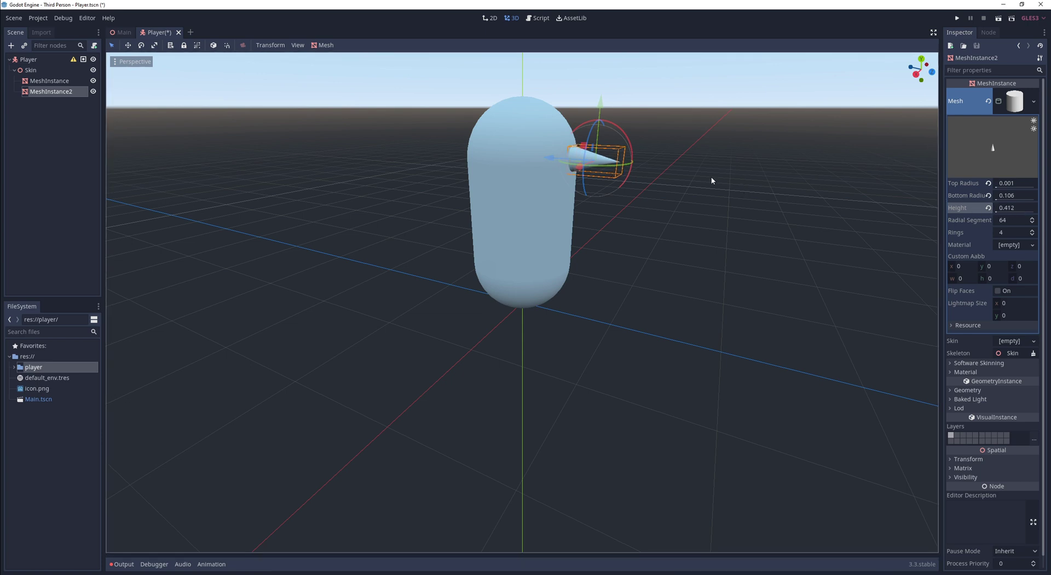
Step: Save the Player scene and add a CollisionShape child under Player
key("ctrl+s")
left_click(701, 186)
scroll(714, 192, "down", 3)
left_click(36, 61)
key("ctrl+a")
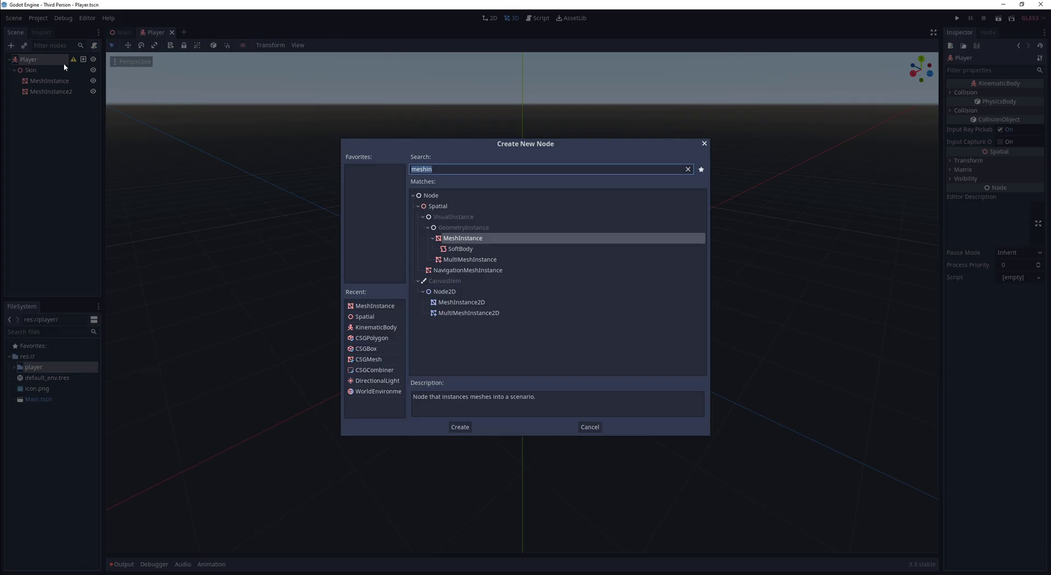
type("collisionshape")
key("Return")
Step: Give the collision shape a CapsuleShape of radius 0.5, rotated 90° on X
left_click(1021, 93)
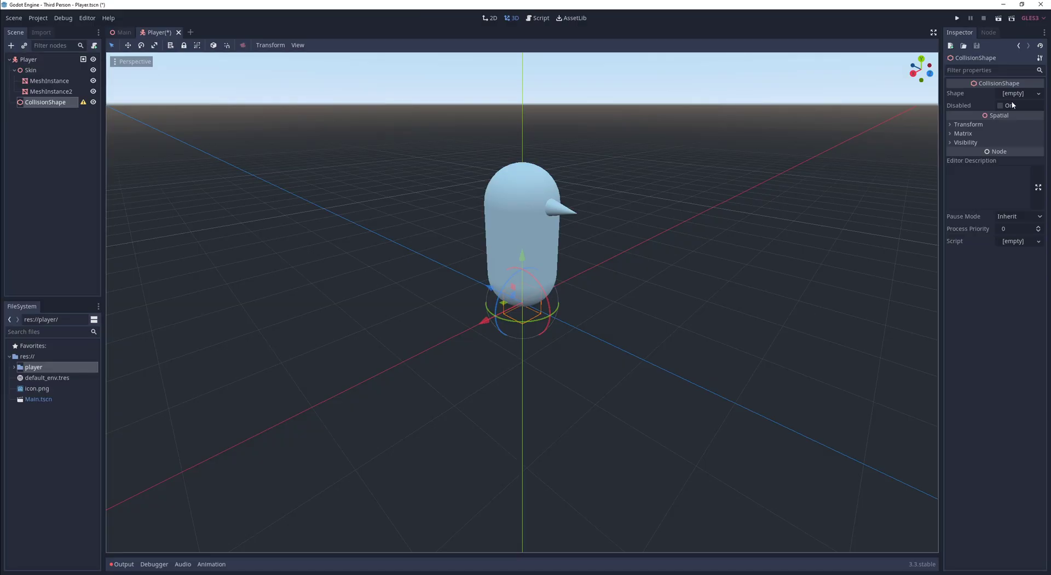
left_click(1006, 114)
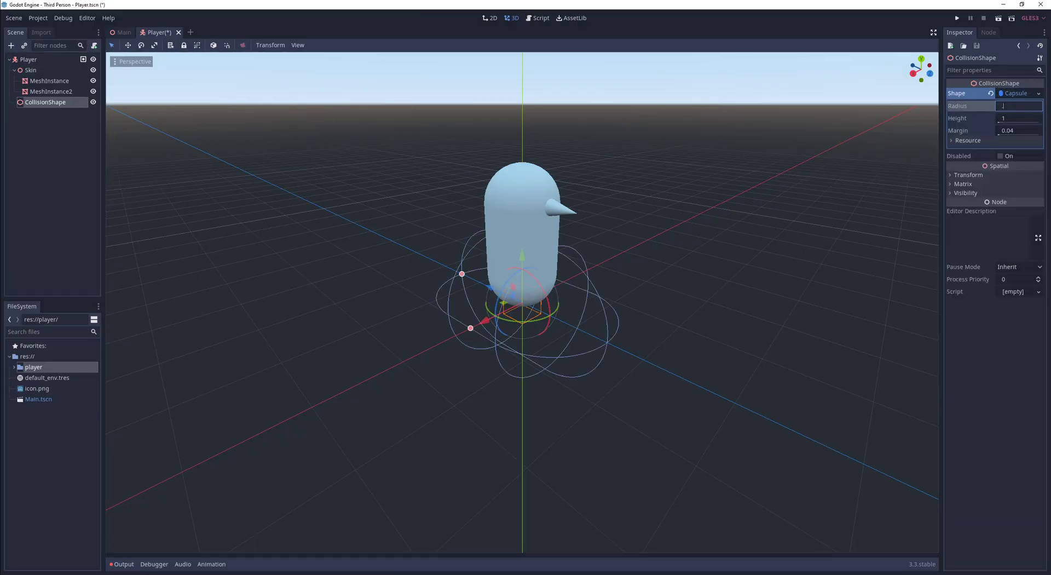
type("5")
key("Return")
left_click(968, 175)
left_click(963, 215)
type("90")
key("Return")
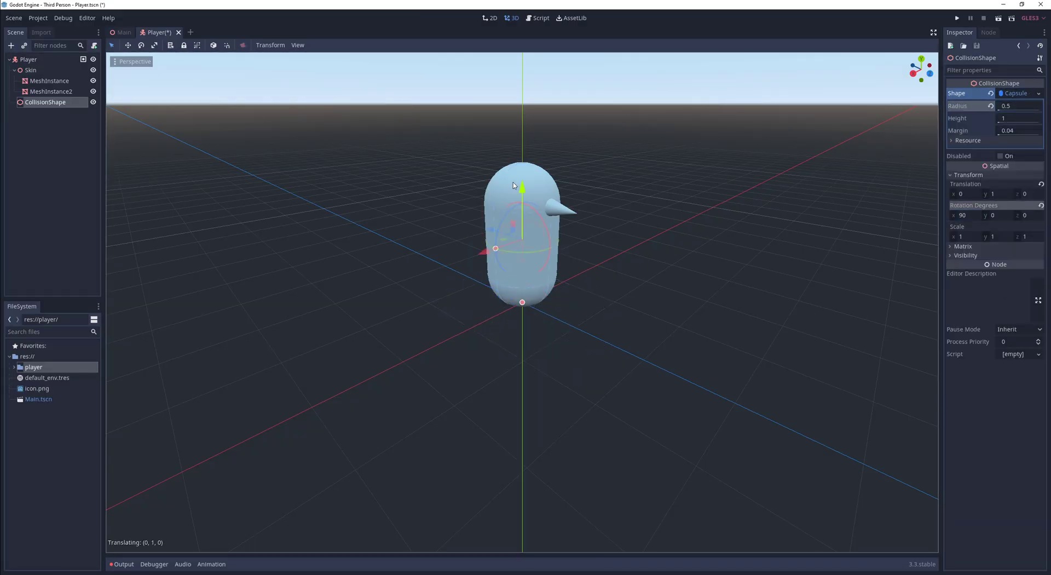
left_click(61, 60)
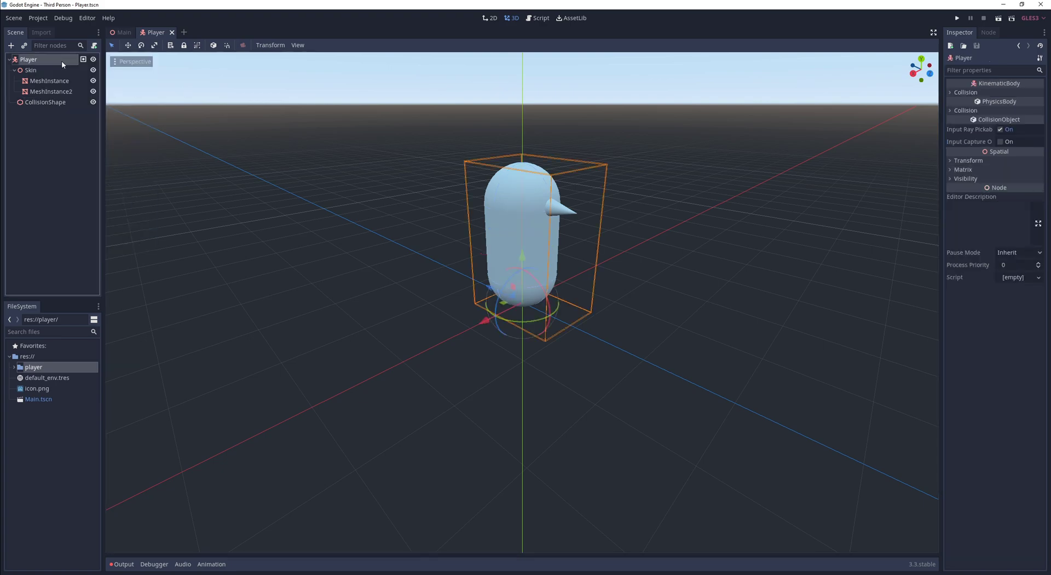
Step: Add a Camera under Player and preview it in a two-viewport layout
key("ctrl+a")
type("camera")
key("Return")
key("ctrl+2")
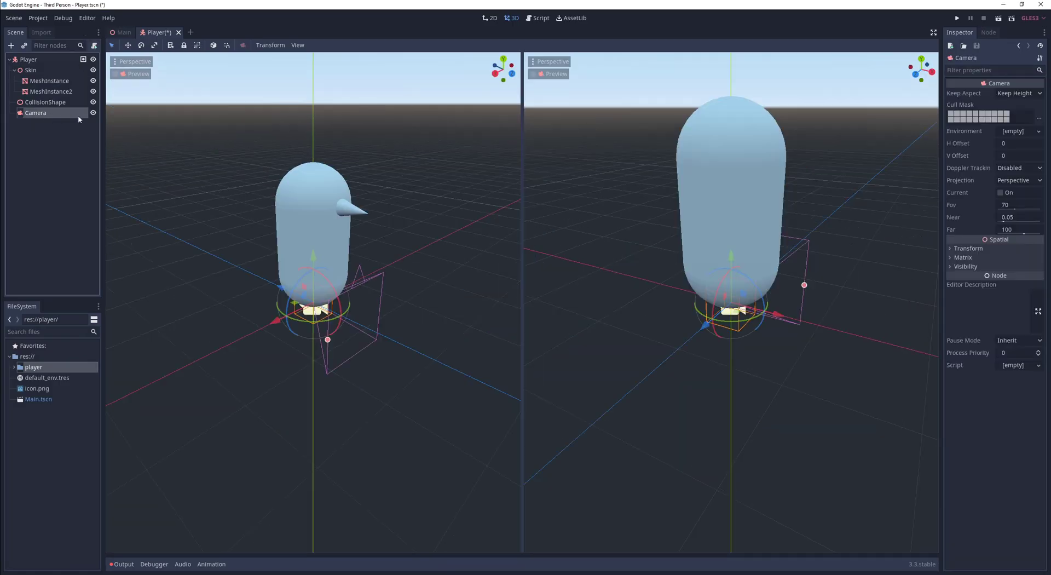
left_click(533, 74)
Step: Position the camera raised and behind the player, tilted down toward it
middle_click_drag(275, 201, 291, 208)
left_click_drag(305, 254, 305, 134)
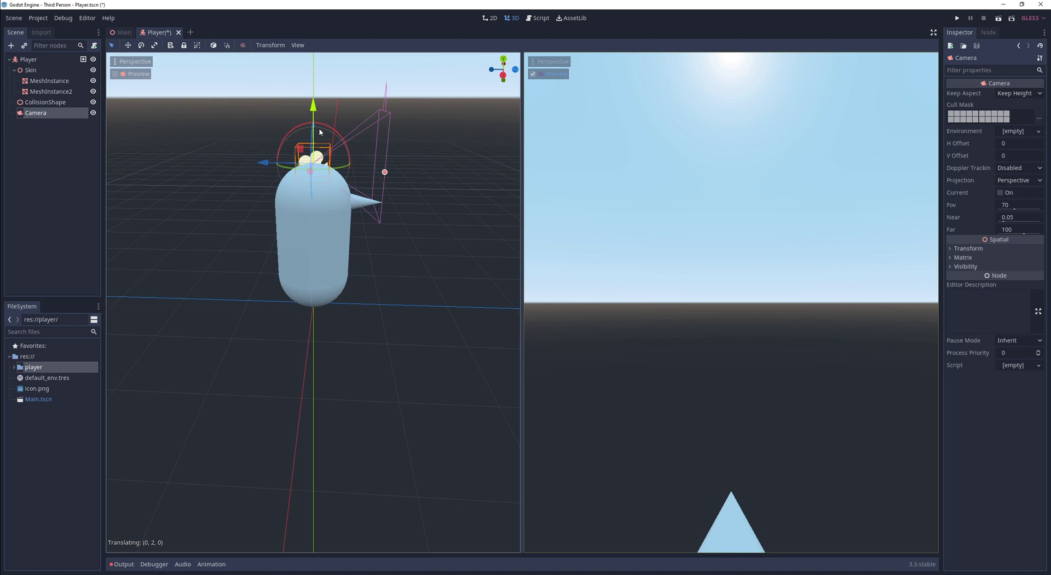
scroll(305, 165, "down", 3)
mouse_move(271, 222)
left_mouse_down()
mouse_move(133, 223)
mouse_move(128, 208)
mouse_move(159, 165)
left_mouse_up()
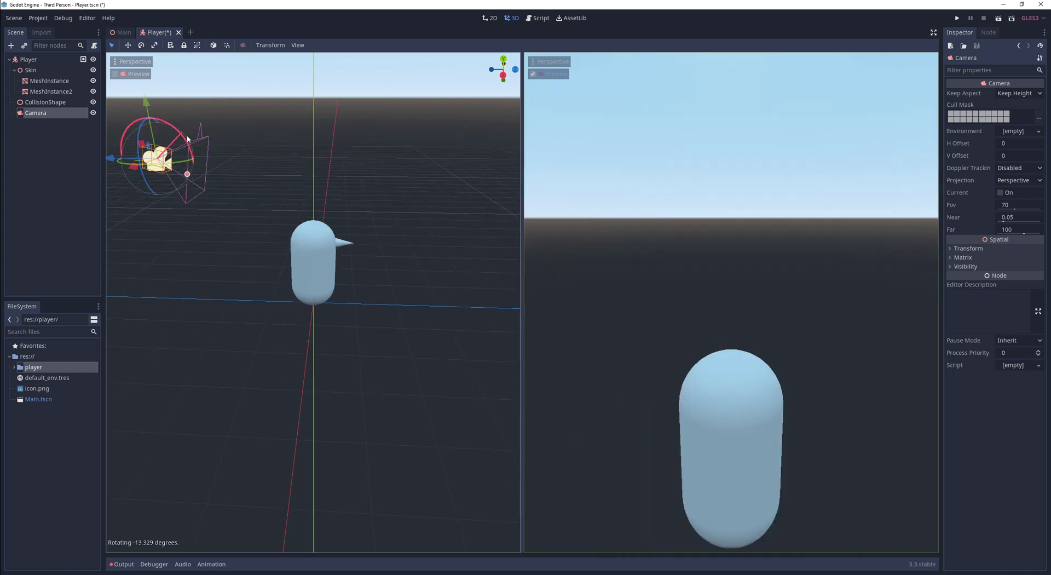
scroll(276, 191, "down", 2)
mouse_move(231, 179)
middle_mouse_down()
mouse_move(276, 191)
mouse_move(258, 181)
middle_mouse_up()
left_click_drag(243, 181, 252, 133)
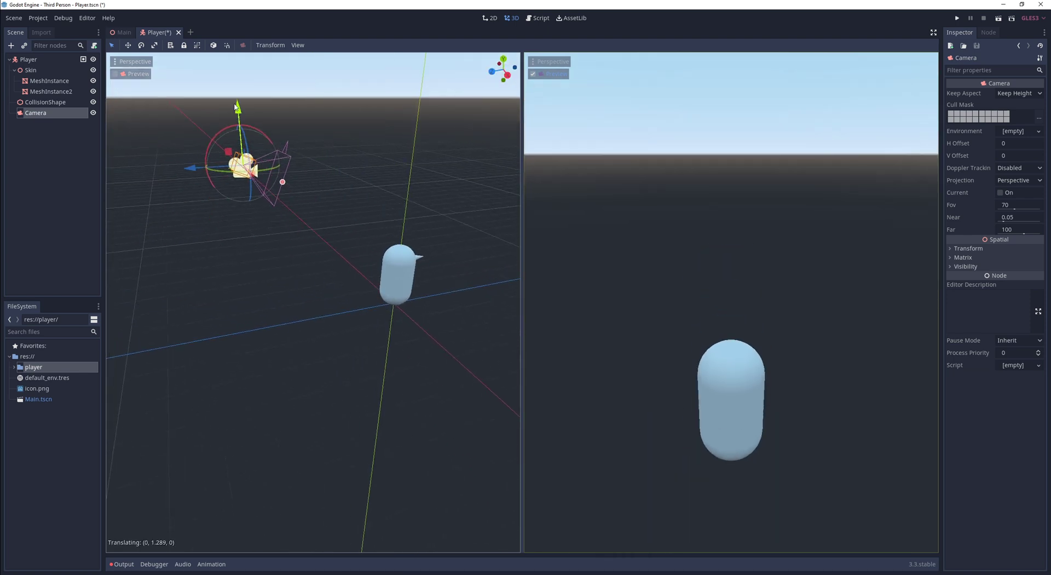
Step: Select the Player root and return the 3D view to a single viewport
left_click(397, 276)
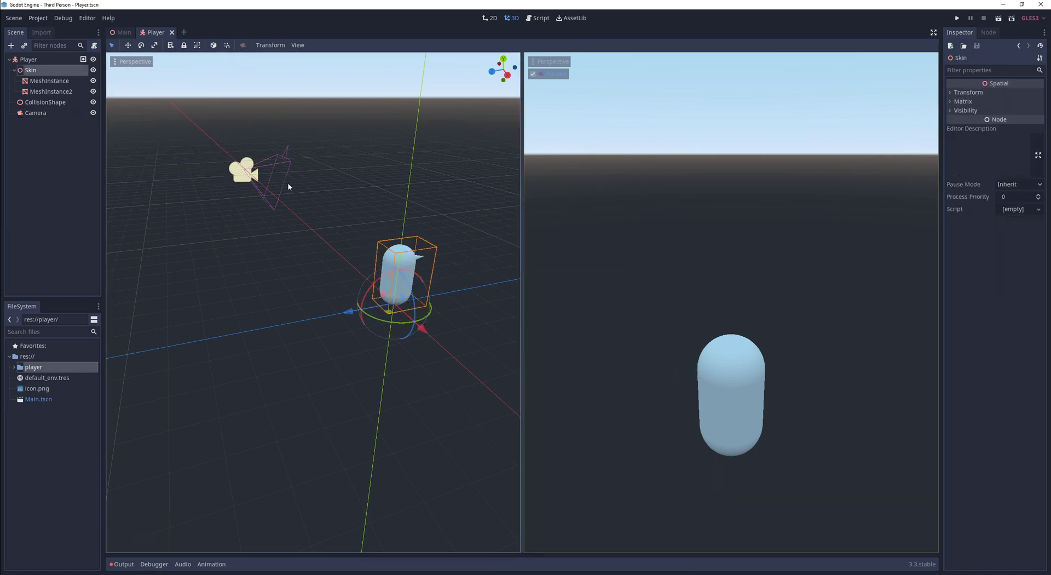
left_click(30, 61)
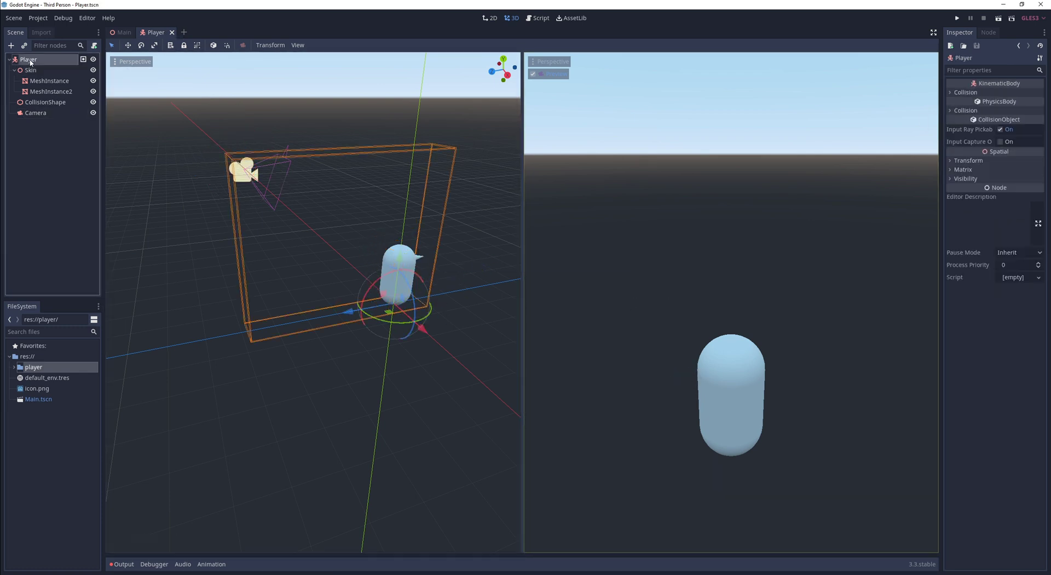
key("ctrl+1")
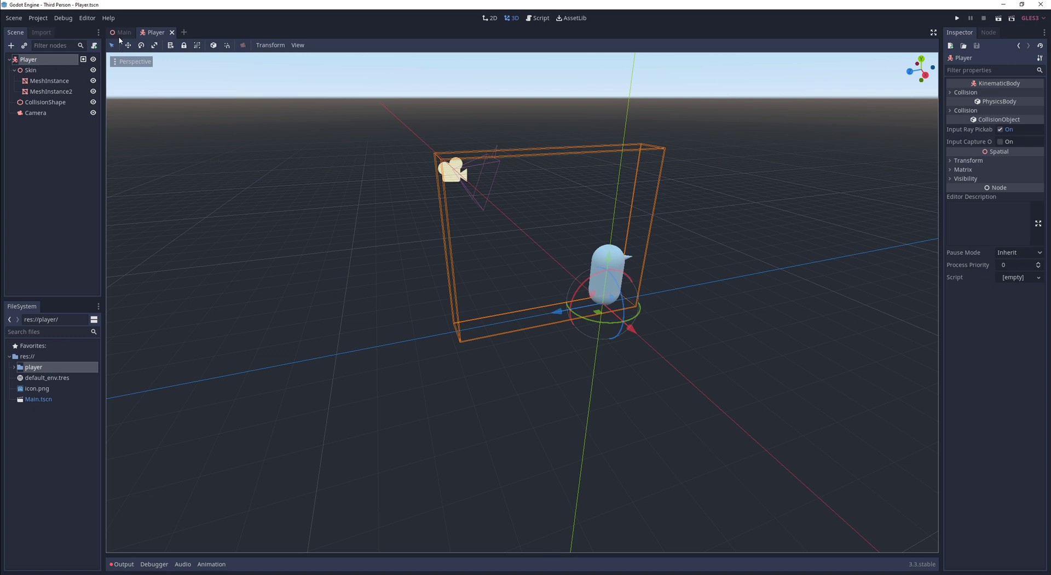
Step: Instance Player.tscn into the Main scene and frame it in the view
left_click(121, 32)
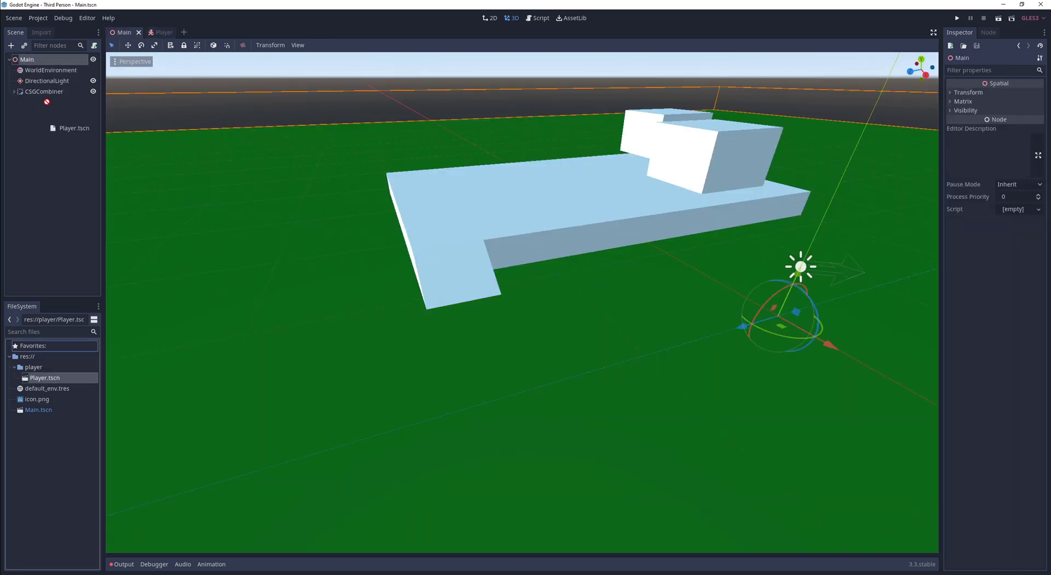
left_click_drag(29, 97, 30, 98)
key("f")
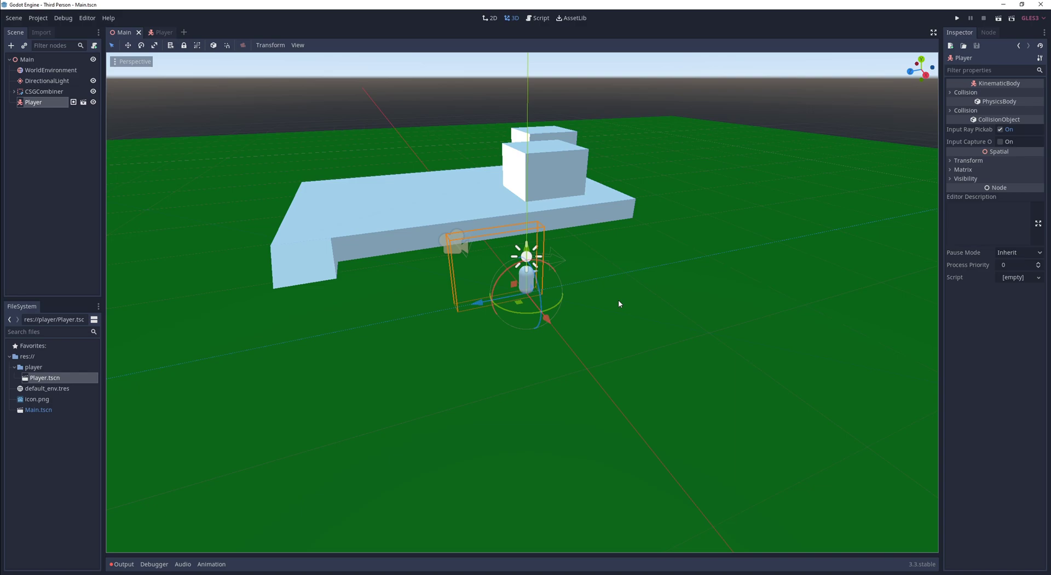
Step: Create a new 'ui' folder in the FileSystem
right_click(32, 61)
right_click(16, 356)
type("ui")
key("Return")
Step: Create a Debugger scene in the ui folder with a User Interface root named Debugger
right_click(28, 388)
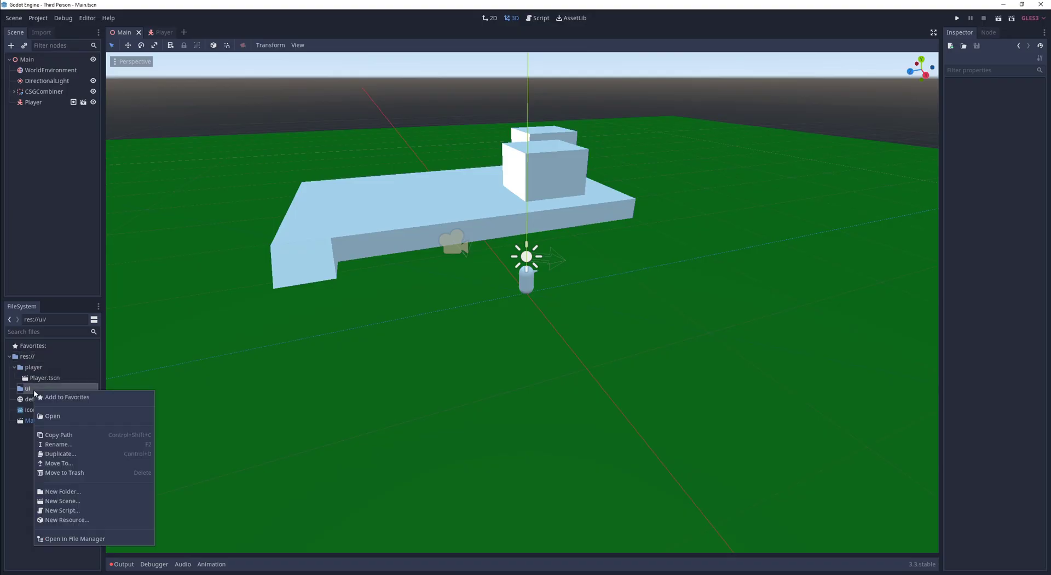
left_click(85, 495)
type("Debugger")
key("Return")
left_click(43, 93)
double_click(56, 58)
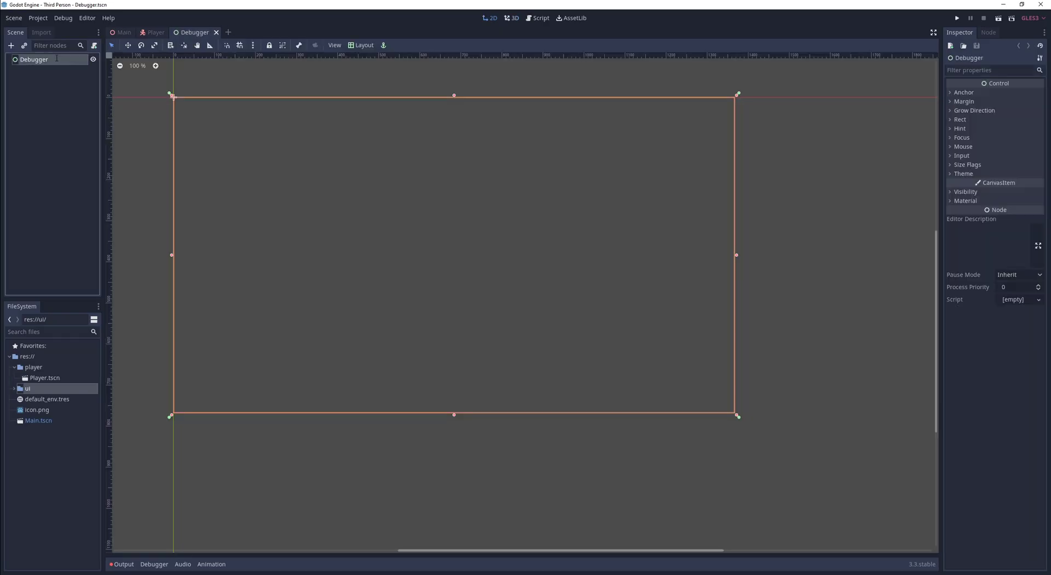
key("Return")
Step: Add a Label child showing the text 'test test etest'
key("ctrl+a")
type("Label")
key("Return")
middle_click_drag(343, 129, 555, 224)
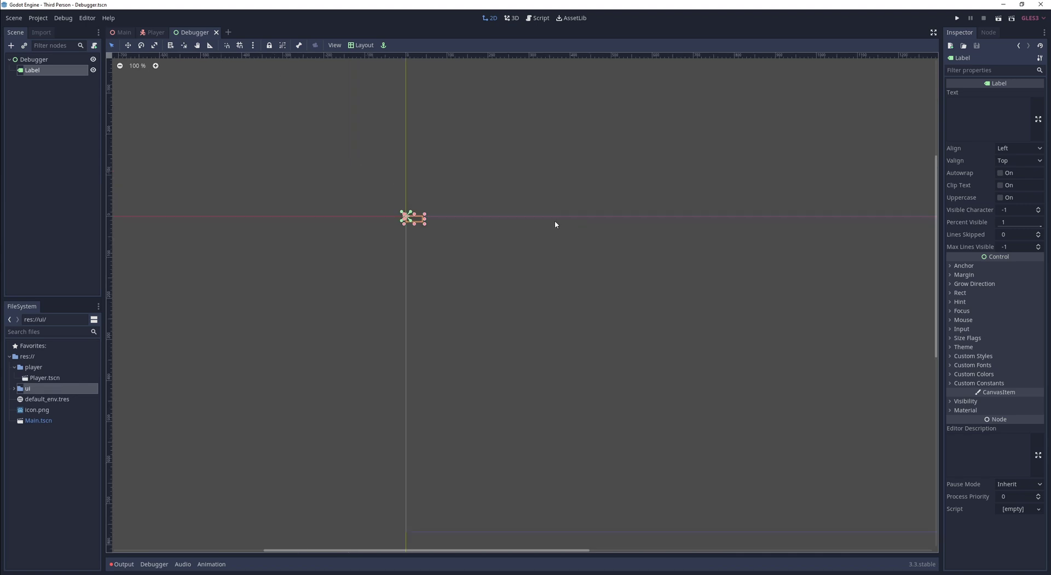
left_click(980, 112)
type("test test etest")
Step: Give the Label a StyleBoxFlat normal style with semi-transparent background and content margins
left_click(984, 357)
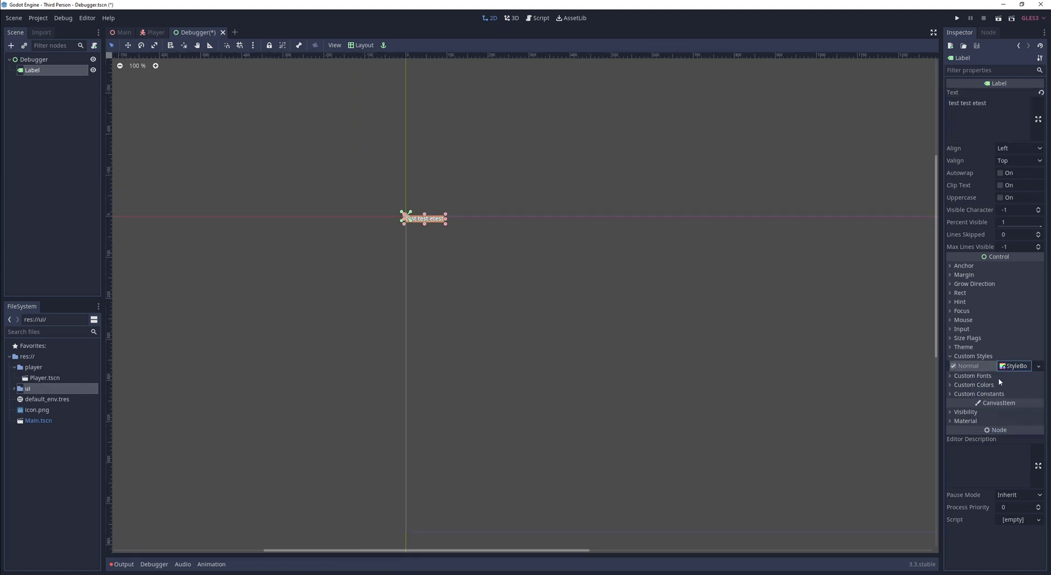
left_click(1014, 366)
left_click(1016, 391)
left_click_drag(964, 354, 936, 357)
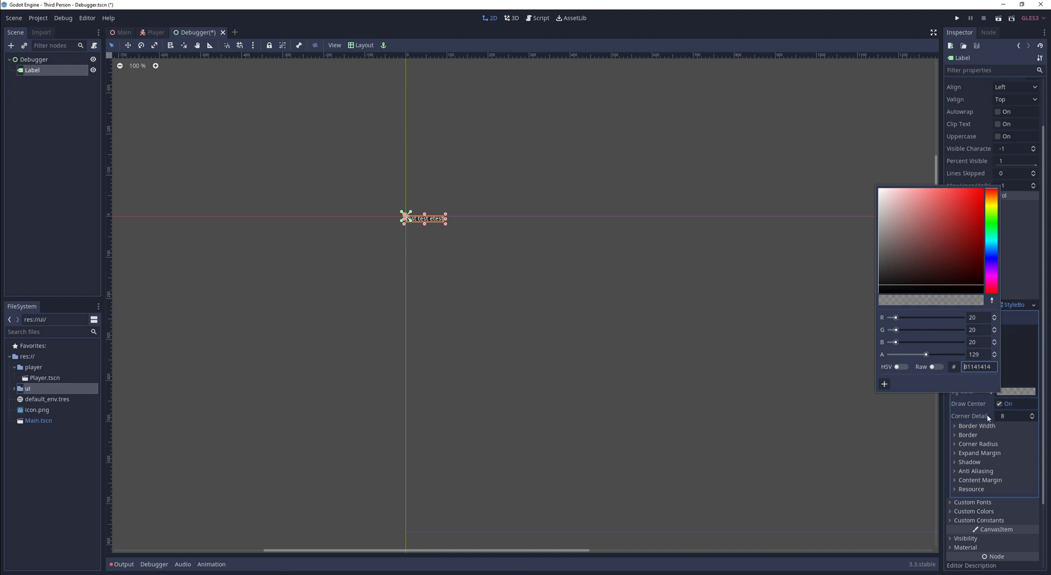
left_click(973, 424)
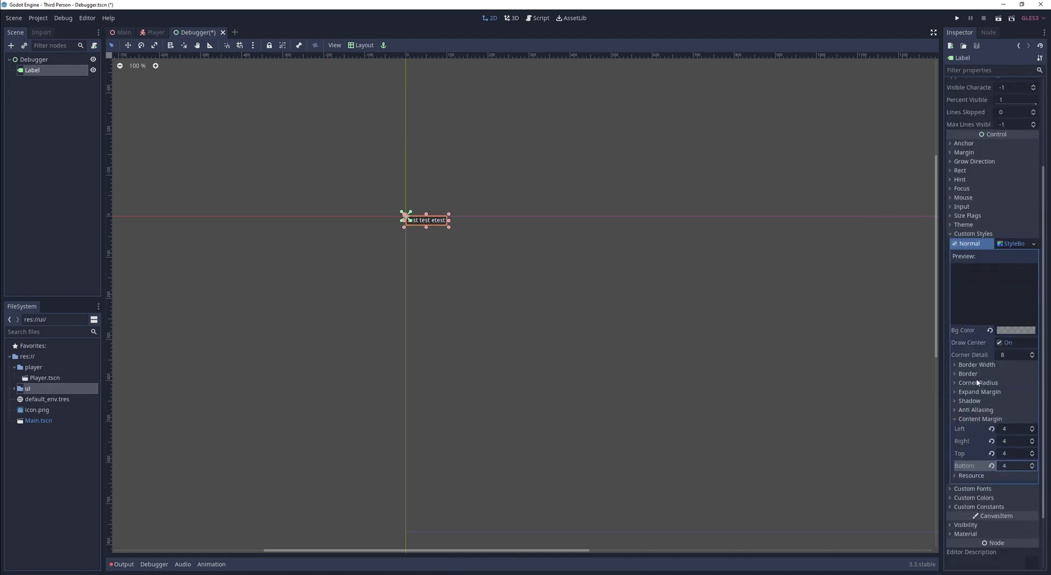
Step: Save Debugger.tscn and attach a new Debugger.gd script to its root
key("ctrl+s")
left_click(34, 59)
left_click(1039, 299)
left_click(1020, 315)
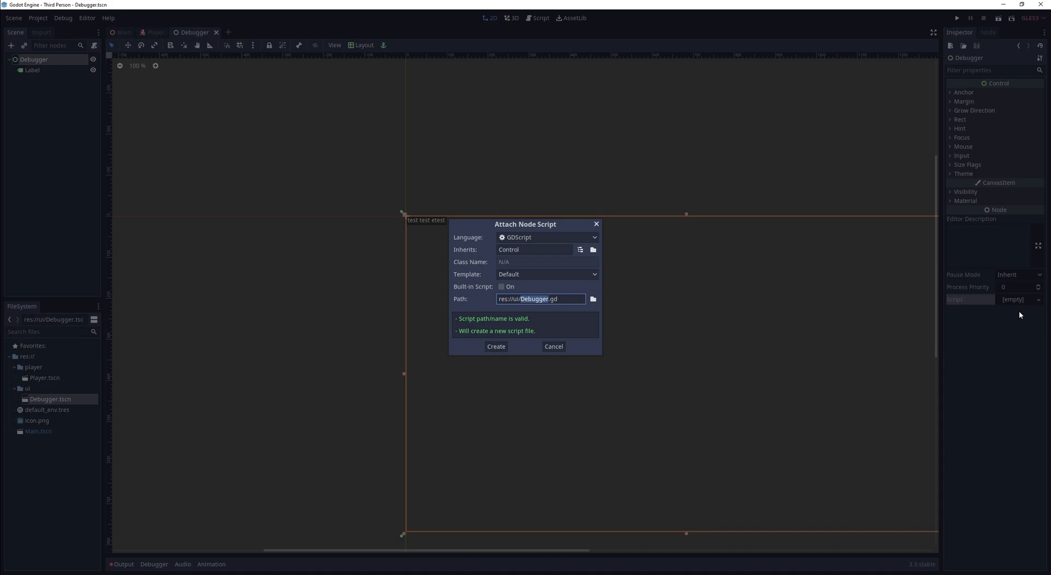
key("Return")
left_click_drag(263, 189, 222, 76)
Step: Declare onready references to the label and the player node
type("onready var _label:")
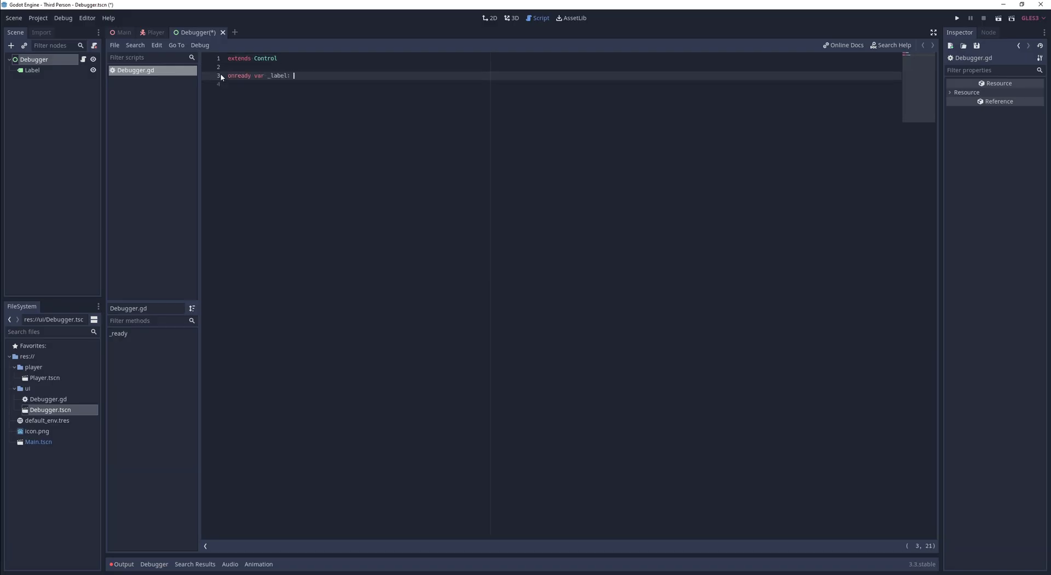
type("l = $Labe")
key("Return")
type("onready var _player: Spatial = ")
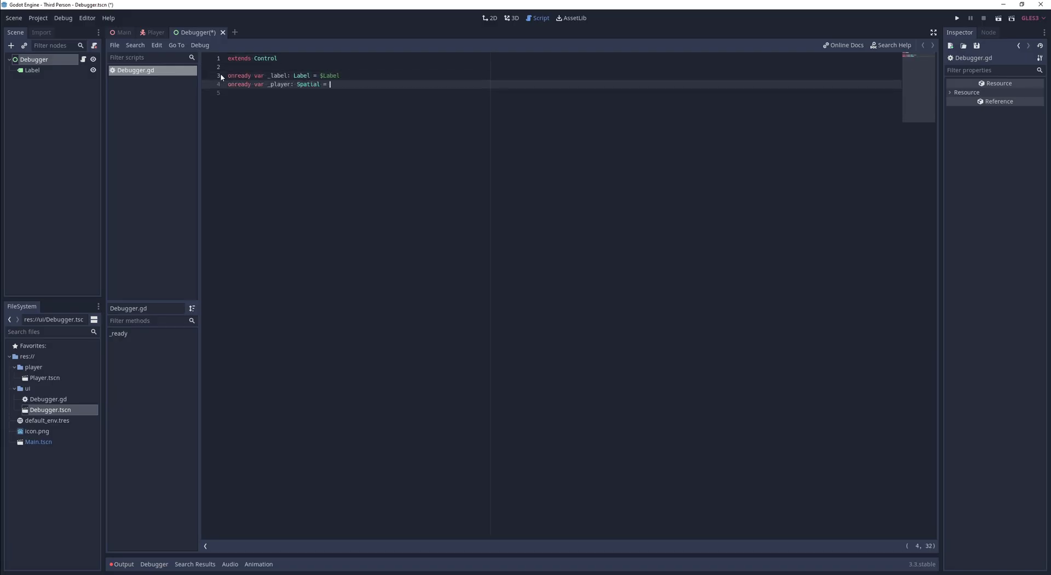
type("get_tree().get)_")
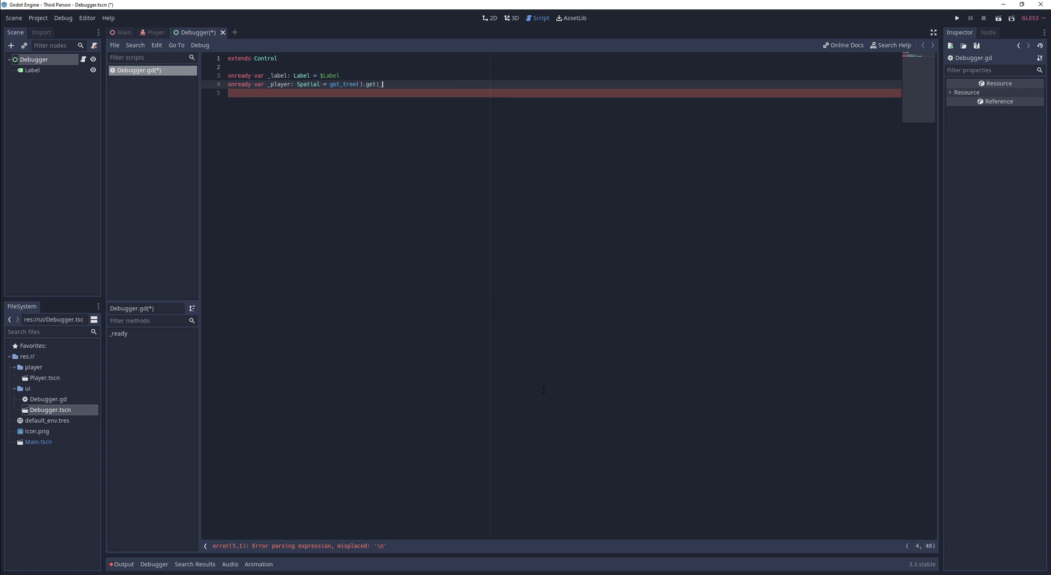
key("End")
key("Return")
key("Return")
Step: Write a _process function that formats the player position into the label, then run the game
type("func _")
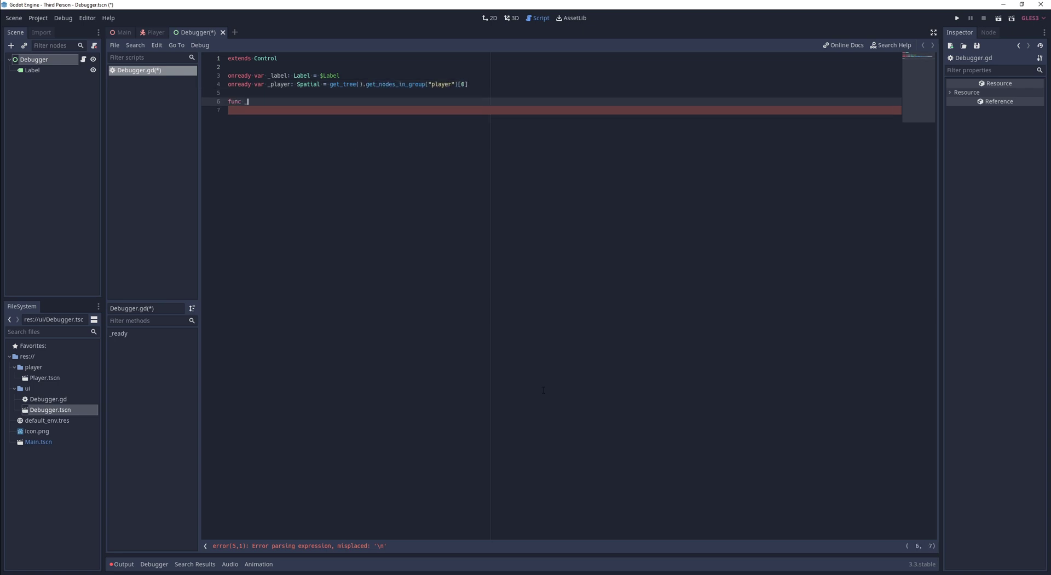
type("process(delta):")
key("Return")
type("var")
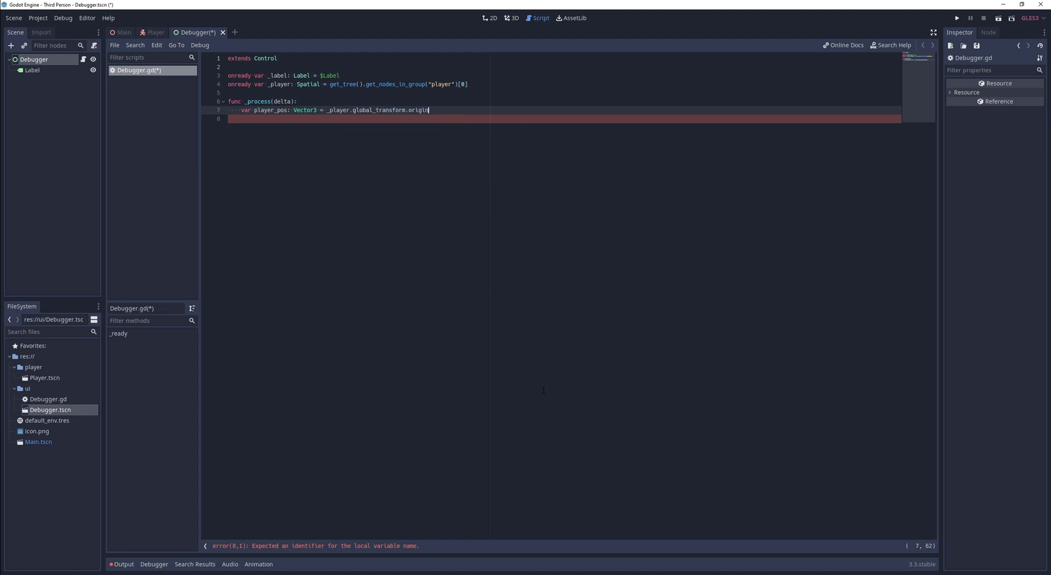
key("Return")
type("label.text = \"Player Position: (%.2f, %.2f, %.2f)\" % [player_pos.x,")
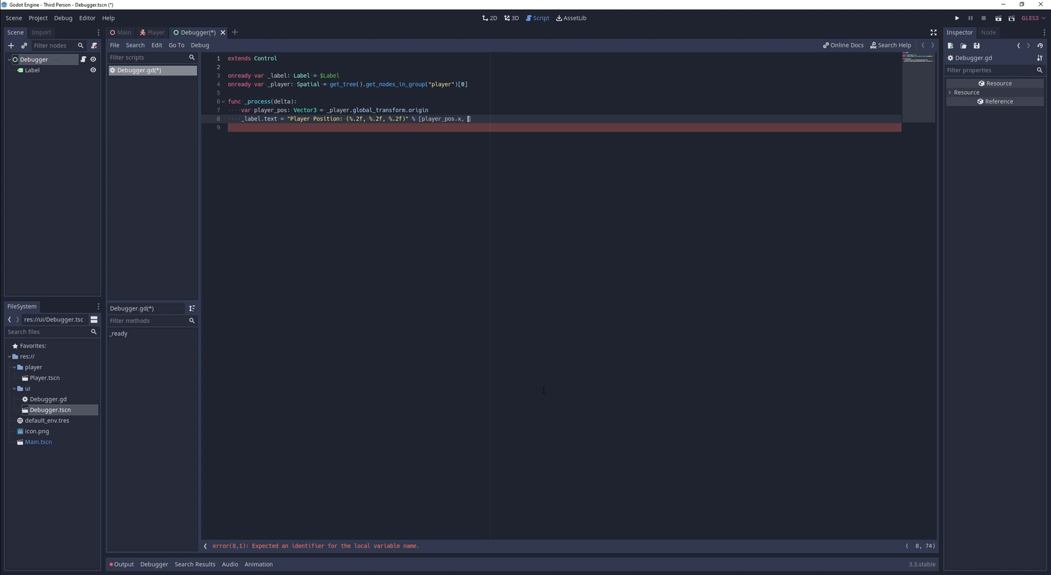
type("z")
key("F5")
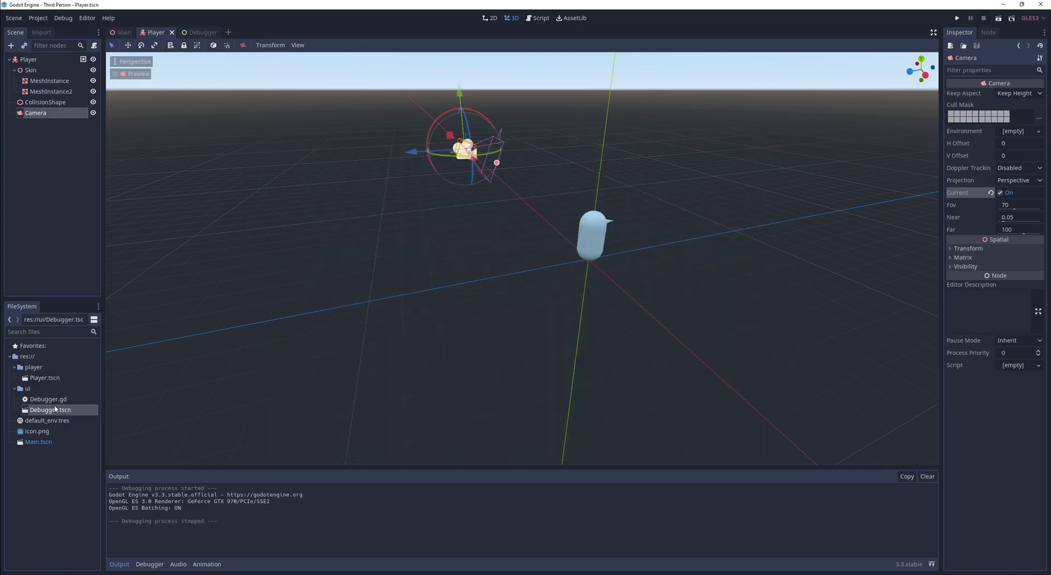
type("canv")
Step: Add a CanvasLayer for the Debugger overlay, move the Player along X, and test-run the game
key("Return")
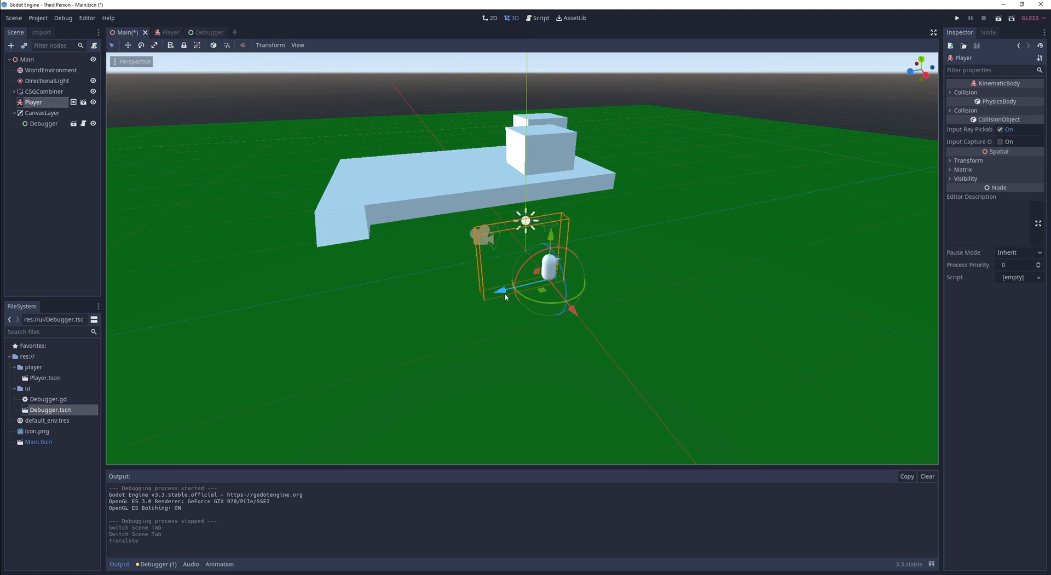
left_click_drag(493, 351, 435, 315)
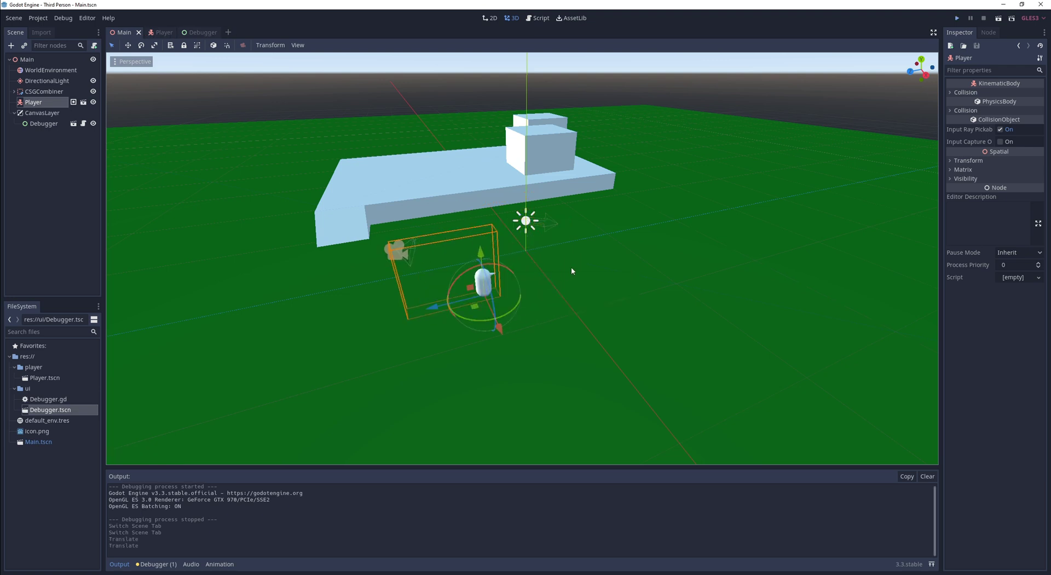
key("F5")
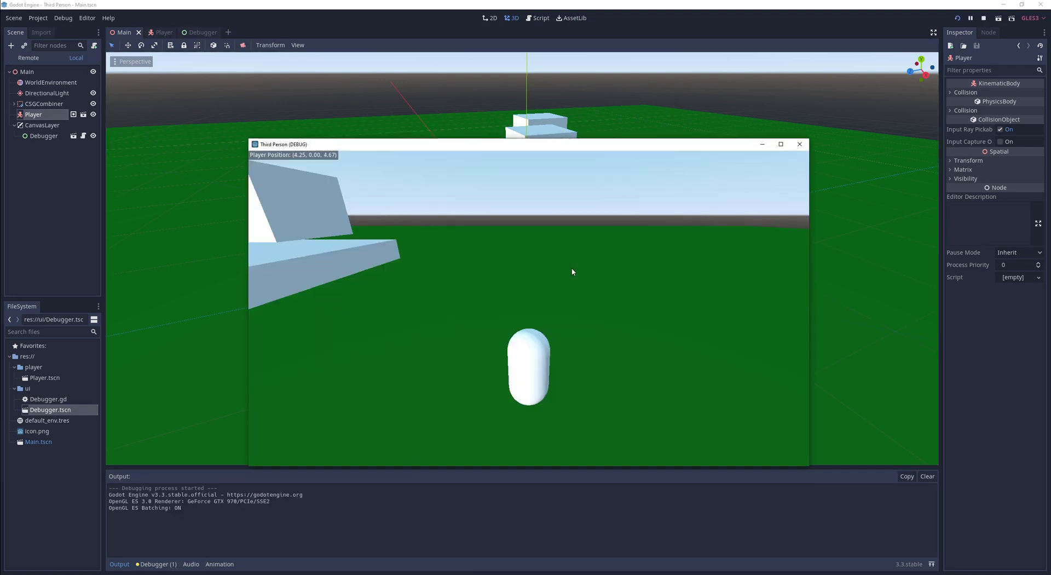
left_click(800, 143)
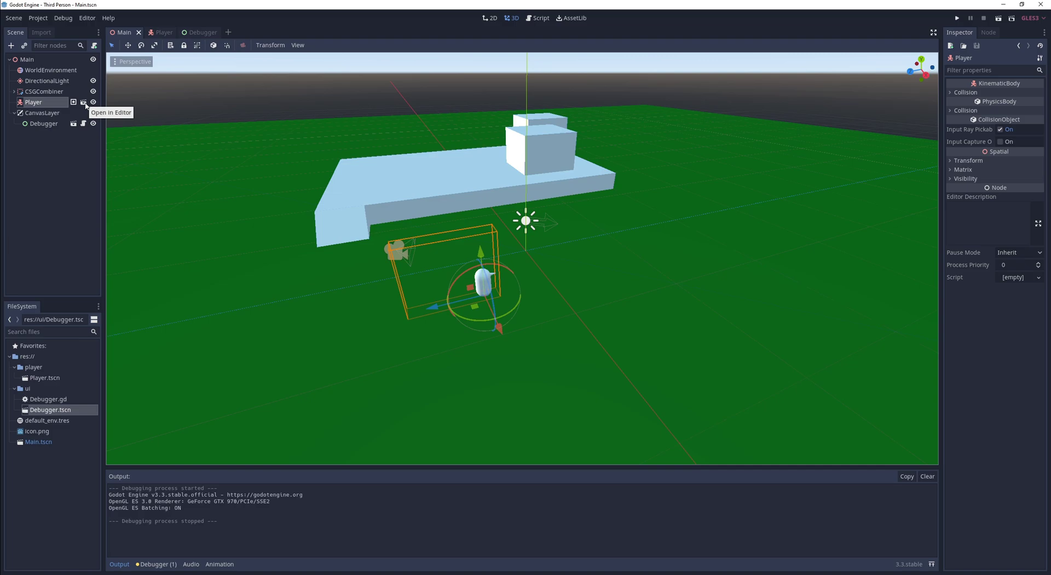
Step: Attach a new Player.gd script to the Player root node
left_click(83, 114)
left_click(1038, 277)
left_click(1013, 285)
key("Return")
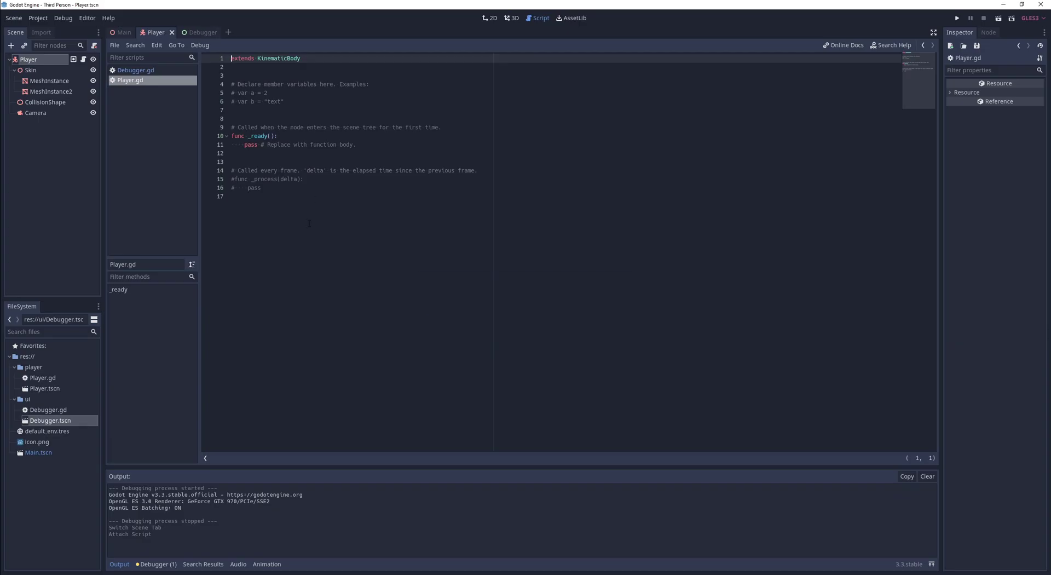
Step: Export move_speed 10, turn_speed 10, jump_force and acceleration 50 settings
type("export(float) var move_speed: float")
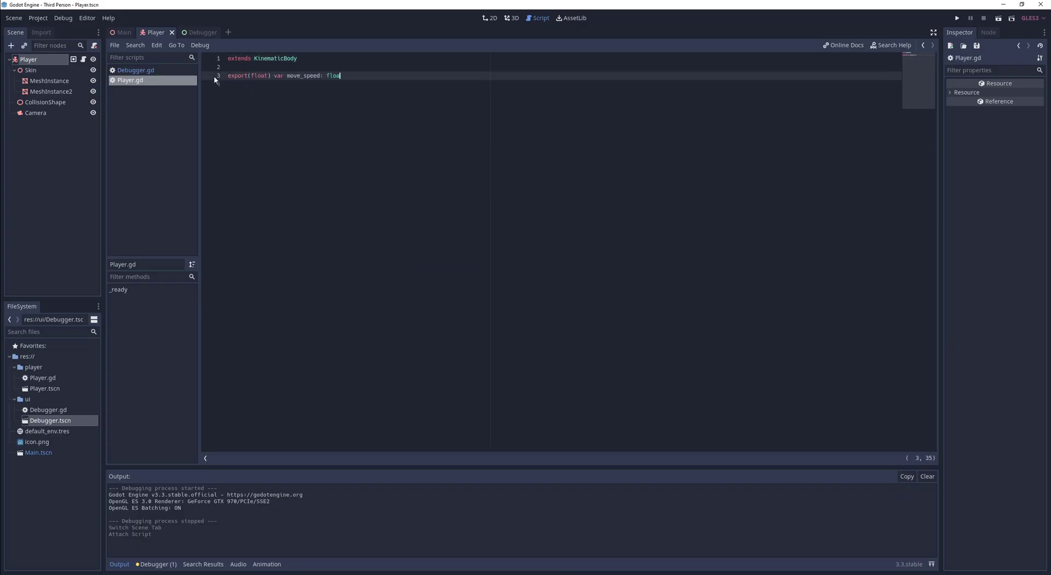
type(" = 10")
key("Return")
type("export(float) var turn_speed: float")
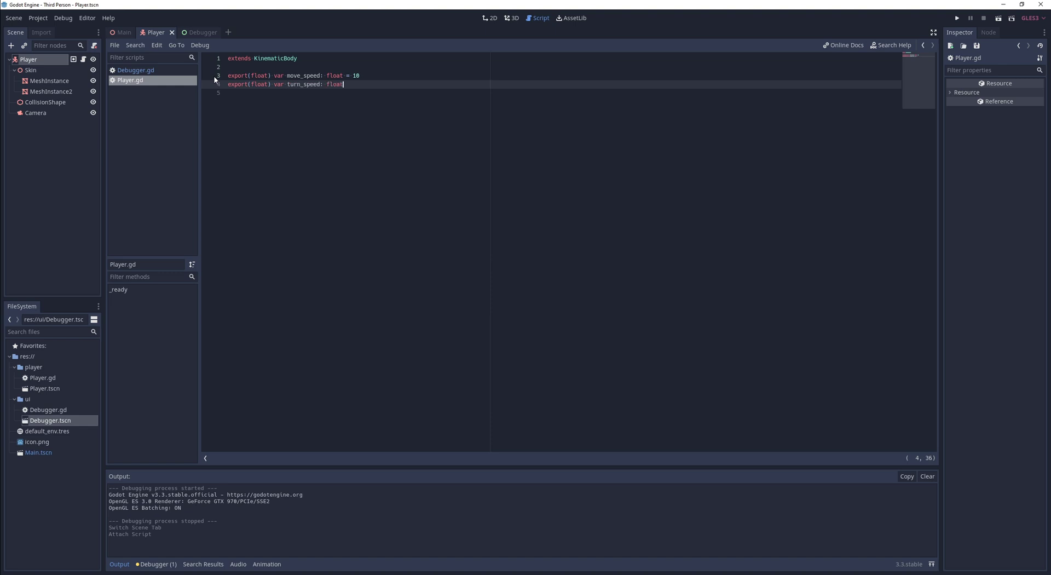
type(" = 10")
key("Return")
type("export(float) var jump_force: float = 16")
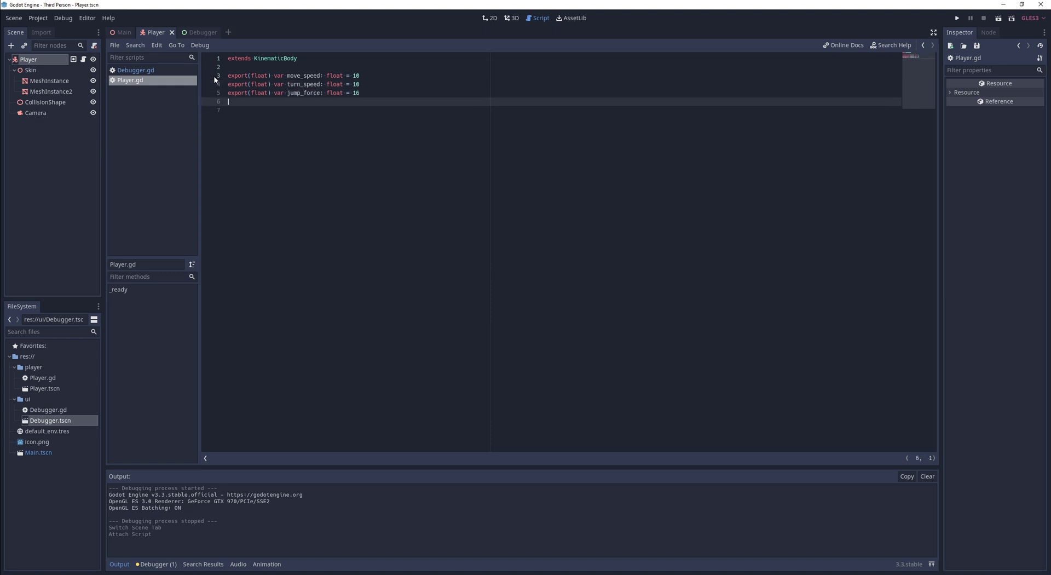
type("export(float) var acceleration: float = 50")
key("Return")
Step: Export gravity 0.98, max_terminal_velocity 50 and max_slope_angle 50
type("export(var")
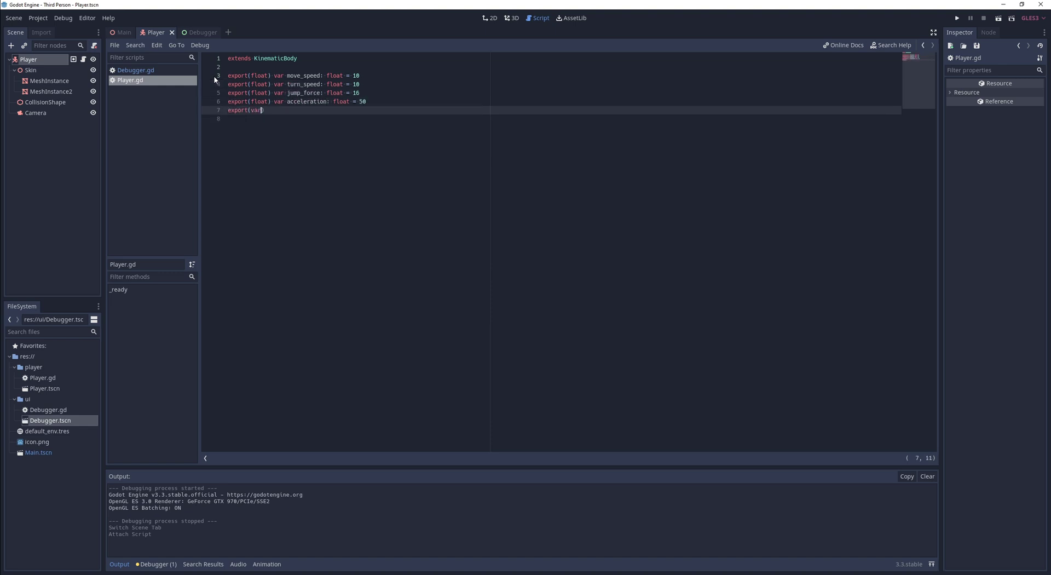
key("BackSpace")
key("BackSpace")
key("BackSpace")
type("float) var gravity: float = .")
type("98")
key("Return")
type("export(float) var max_terminal_velocity: float")
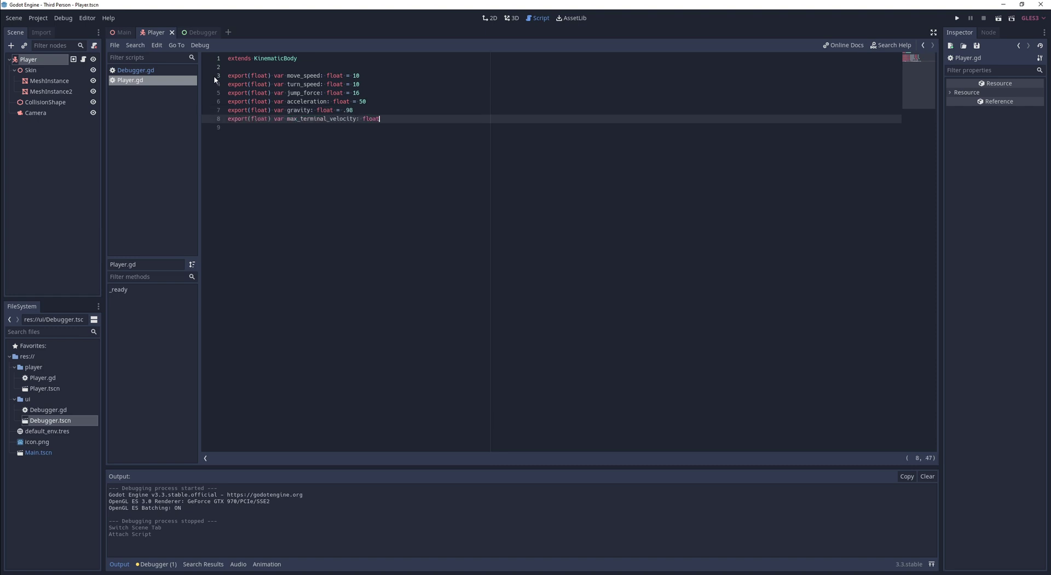
type(" = 50")
key("Return")
type("export(float) var max_slope_angle: f")
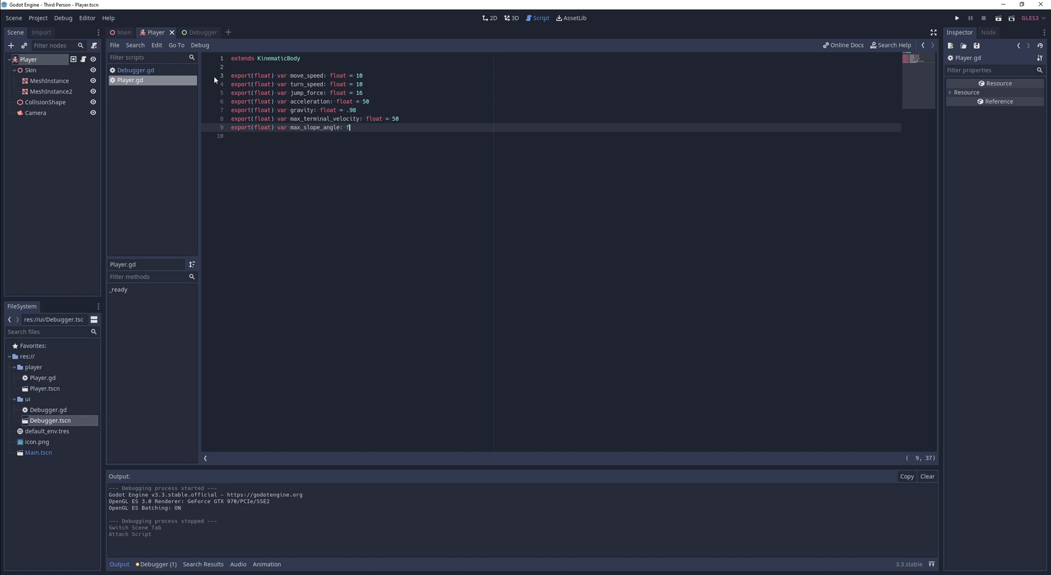
type("loat = 50")
Step: Declare _move_dir as Vector2.ZERO and _is_jumping as false, and start _process(delta)
key("Return")
key("Return")
type("var _move_dir: Vector2 = Vector2.ZER")
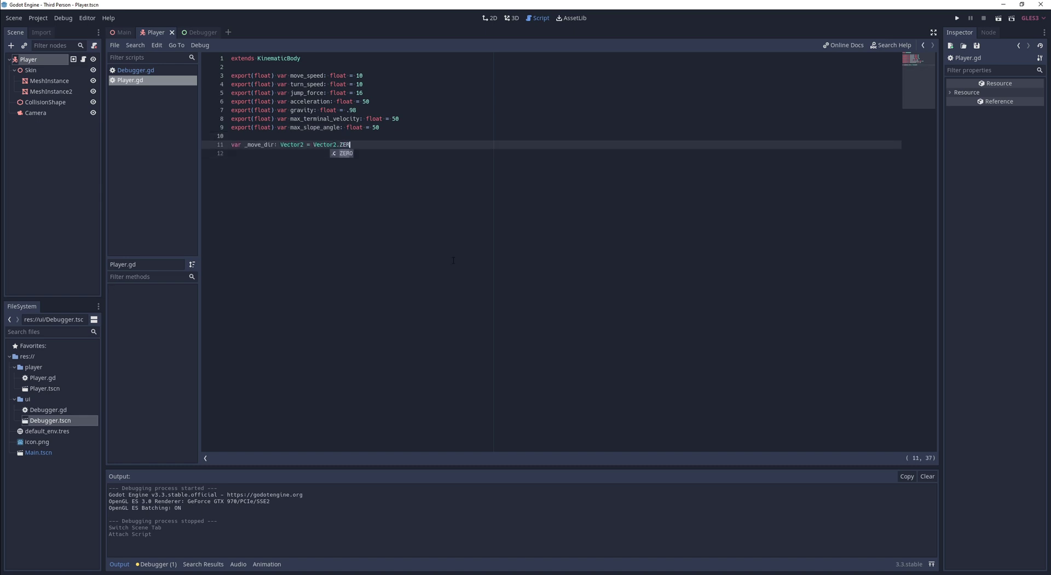
type("O")
key("Return")
type("var _is_jumping: bool = false")
key("Return")
key("Return")
type("func")
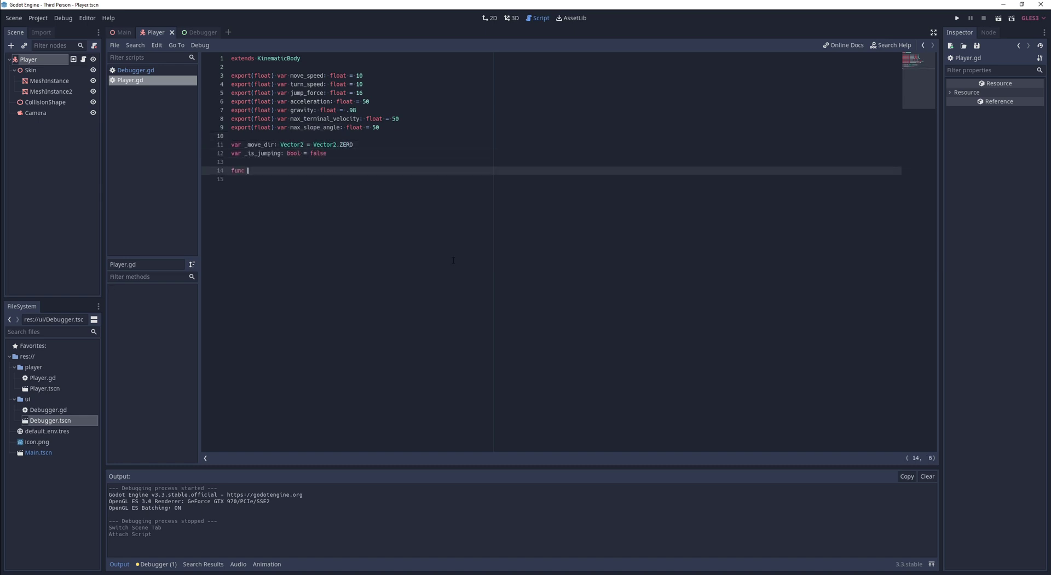
type("_process(delta):")
key("Return")
Step: Compute dx from the move_right and move_left action strengths
type("var dx := Input.get_act")
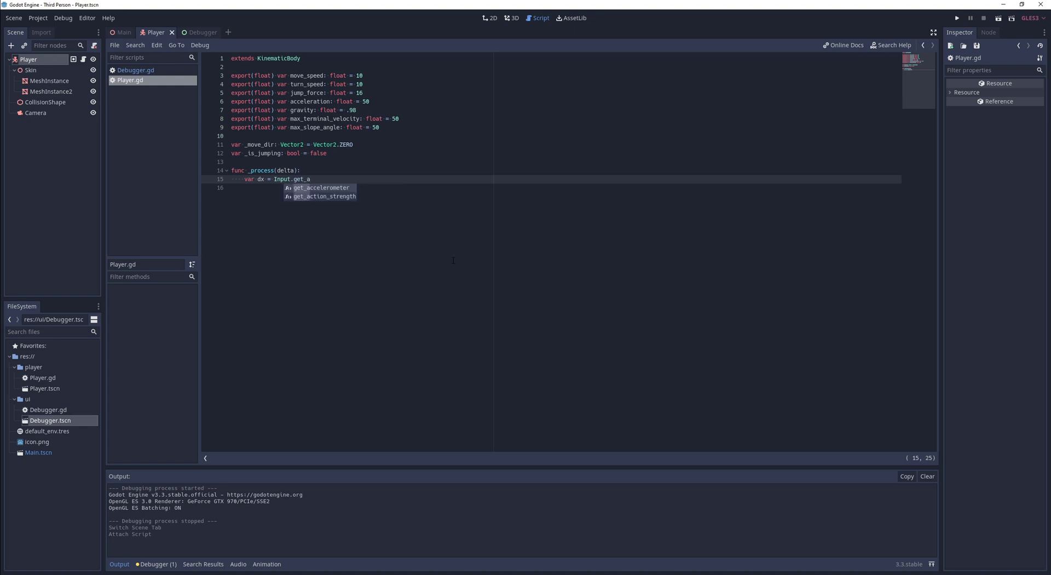
key("Return")
type(":\"move_rig")
key("Return")
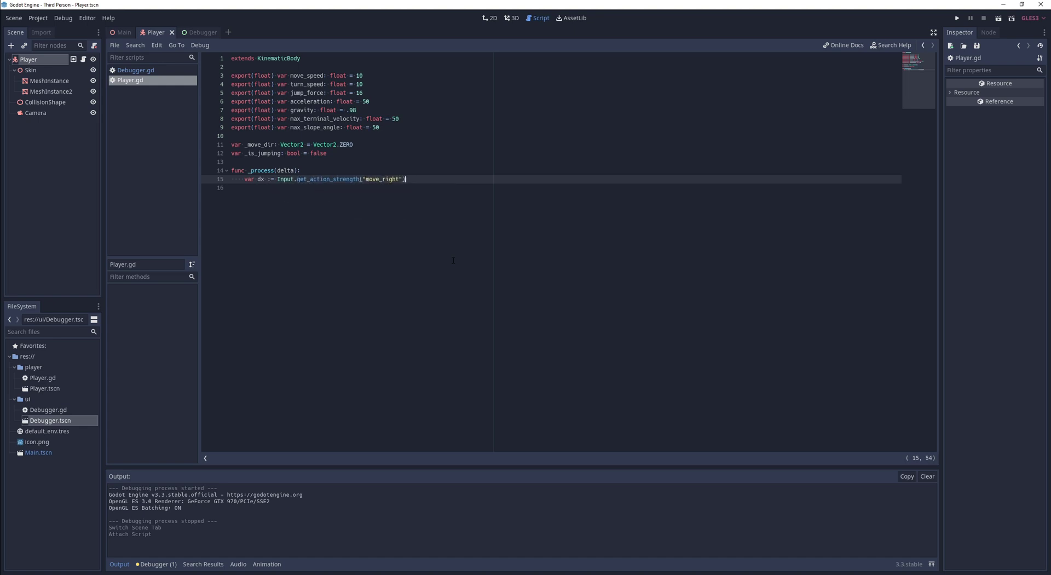
type("ut.get_act")
key("Return")
type("\"move_")
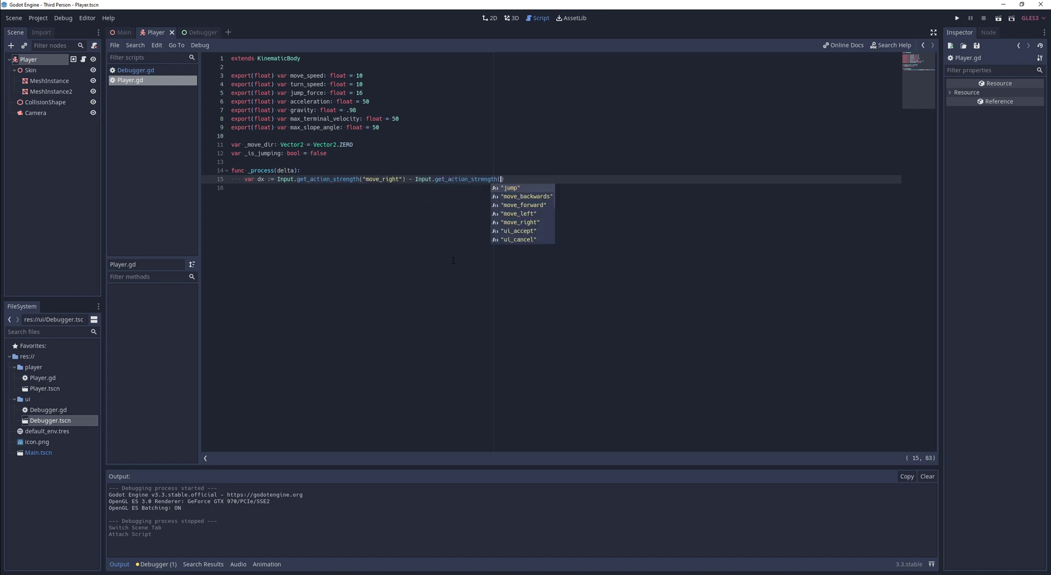
key("Return")
Step: Compute dy from the move_forward and move_backwards action strengths
key("Return")
type("var dy := Input.get_ac")
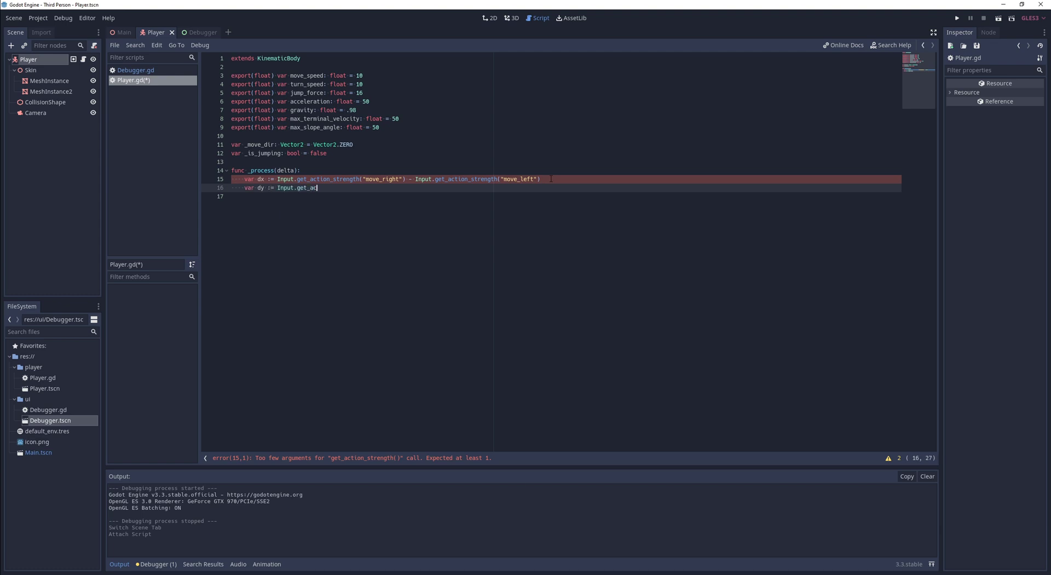
key("Return")
type("\"")
key("Return")
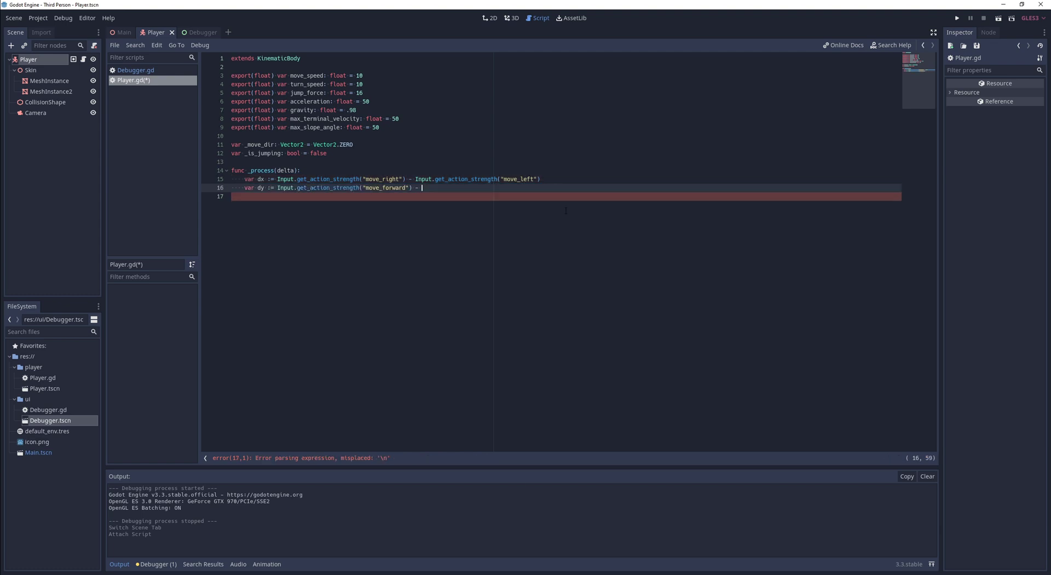
type("Input.get_ac")
key("Return")
type("\"")
Step: Set _move_dir to normalized Vector2(dx, -dy) and _is_jumping on the jump action, then save
key("Return")
key("Return")
key("Return")
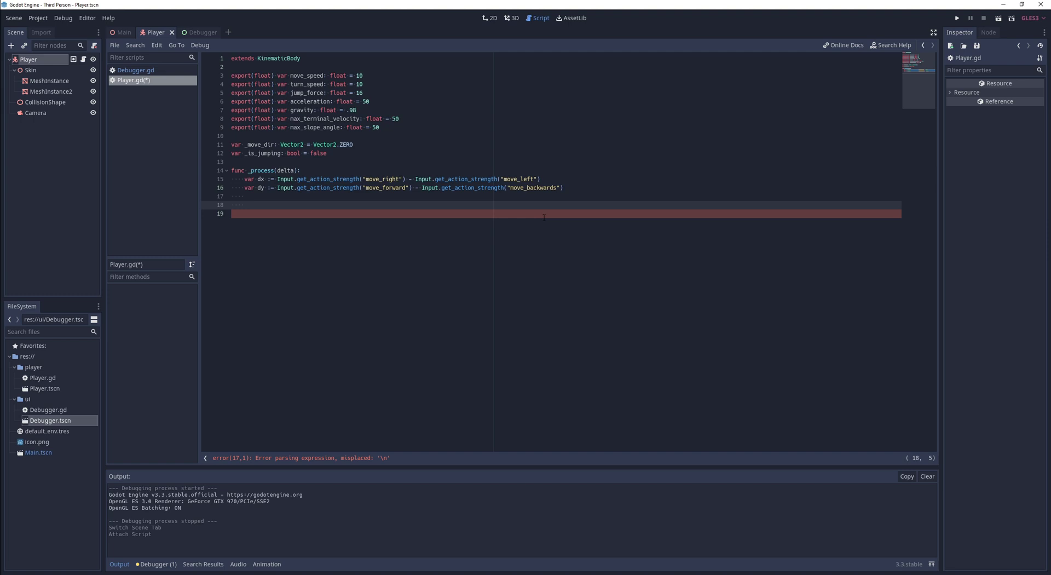
type("_move_dir = Vector2(dx, -")
type("dy).norm")
key("Return")
key("Return")
type("_is_jump")
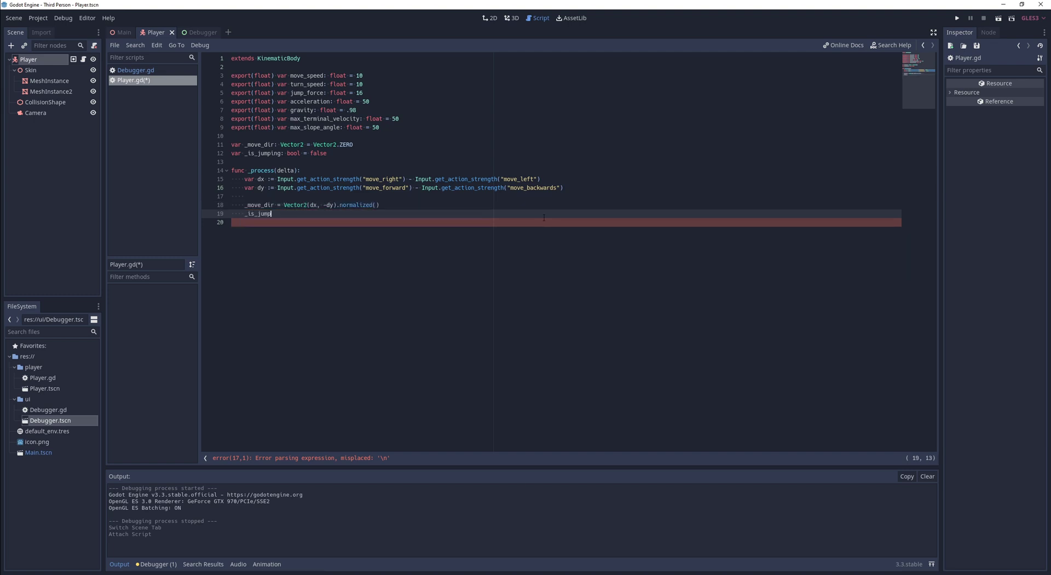
type("ing = Input.is_action_just")
key("Return")
type("\"jump")
key("ctrl+s")
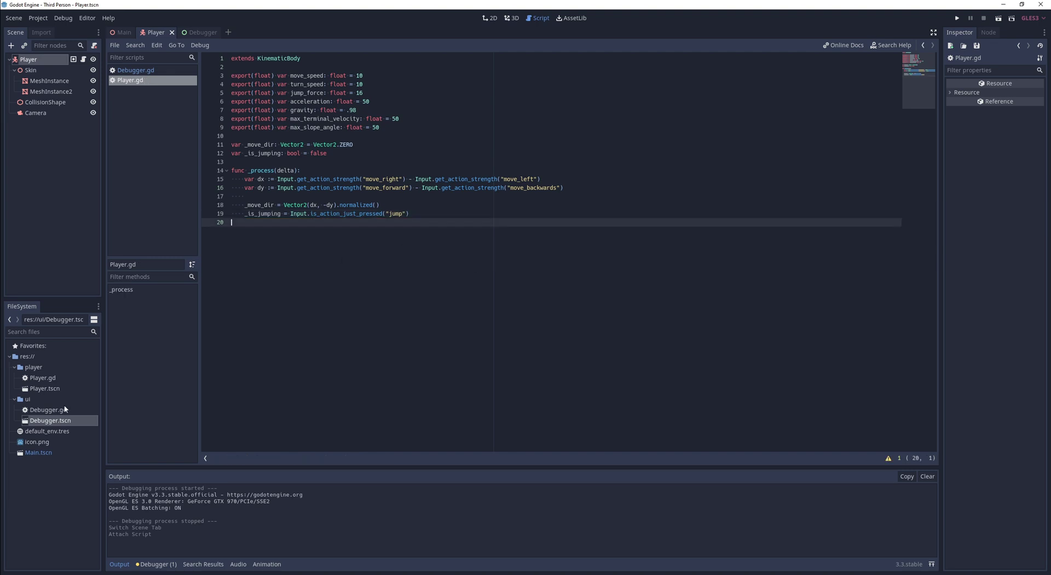
Step: In Debugger.gd, start a Move Direction overlay line and end the Player Position line with \n
left_click(65, 412)
double_click(66, 411)
left_click(583, 121)
key("Return")
type("_label.text += ")
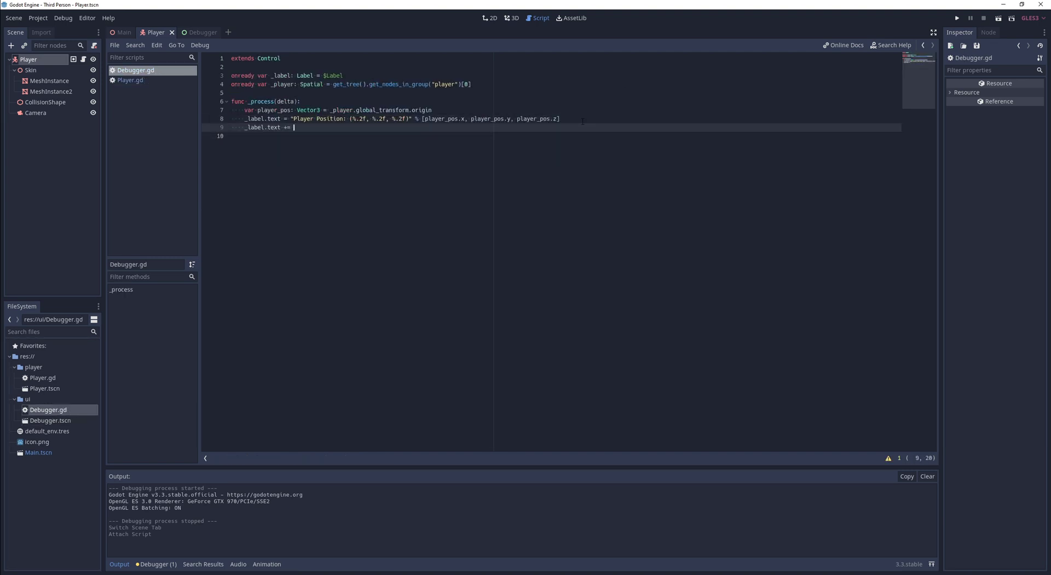
type("\"Move Direction: (%.2f, %.f")
key("Up")
key("Right")
key("Right")
key("Right")
type("\\n")
Step: Fill the Move Direction line with _move_dir.x and .y, and add an Is Jumping line
key("Down")
key("Left")
type("\\n")
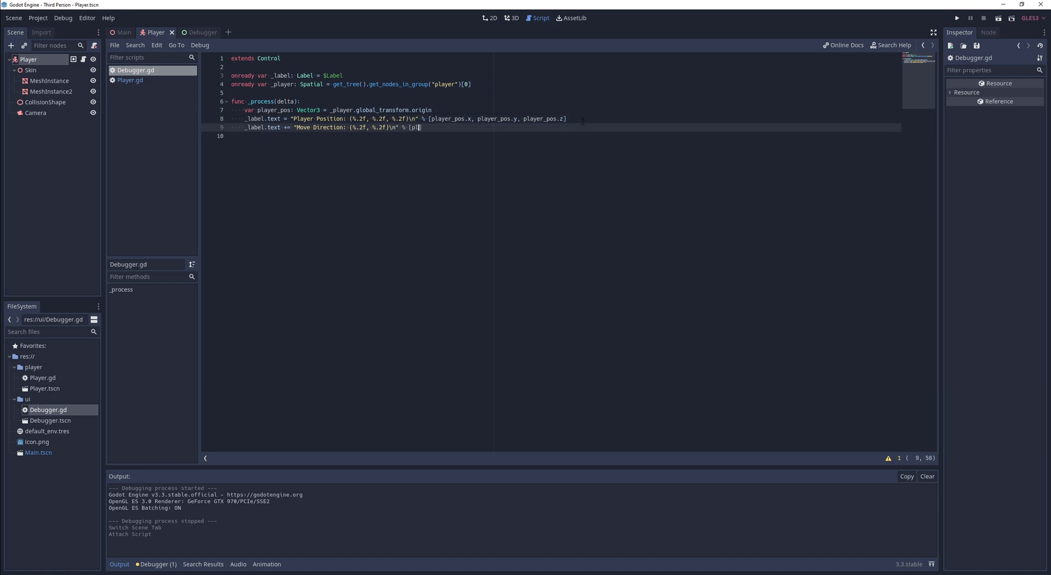
key("Return")
type("._move_dir.x, _playe")
type("r._move_dir.y]")
key("Return")
type("_label.text += \"Is Jumping: %s")
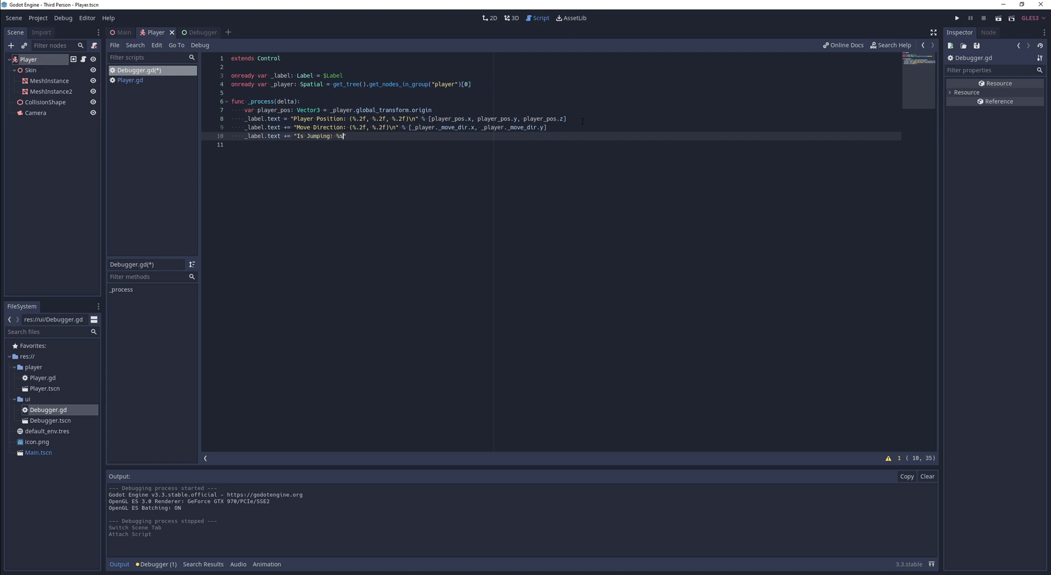
type("\" % [_player._is_jumping]")
Step: Save Debugger.gd and test-run the game, steering with D to check the overlay
key("Return")
key("F5")
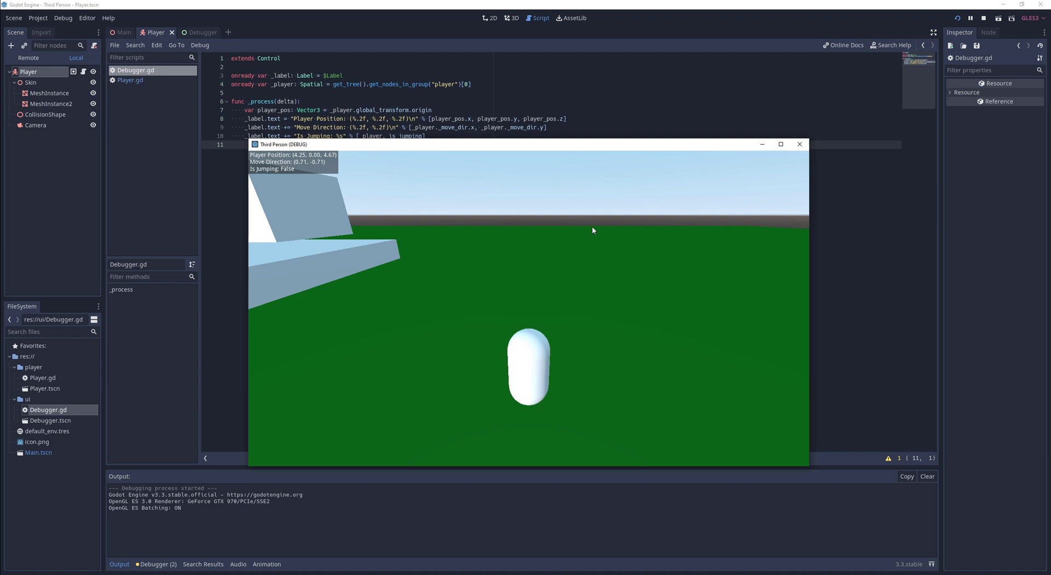
key("d")
left_click(800, 144)
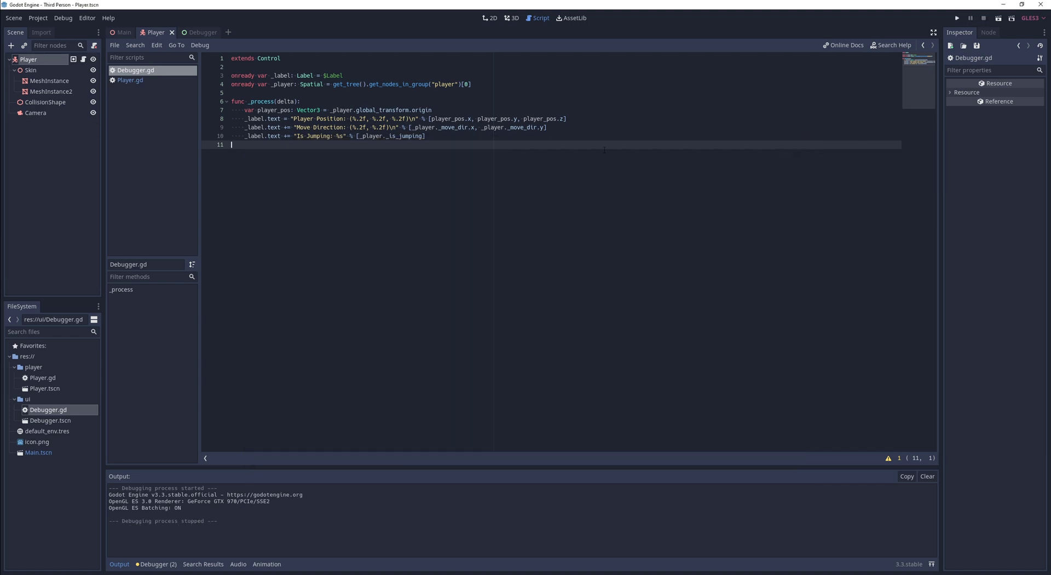
Step: Declare _velocity as Vector3.ZERO and a _y_velocity float in Player.gd
left_click(84, 59)
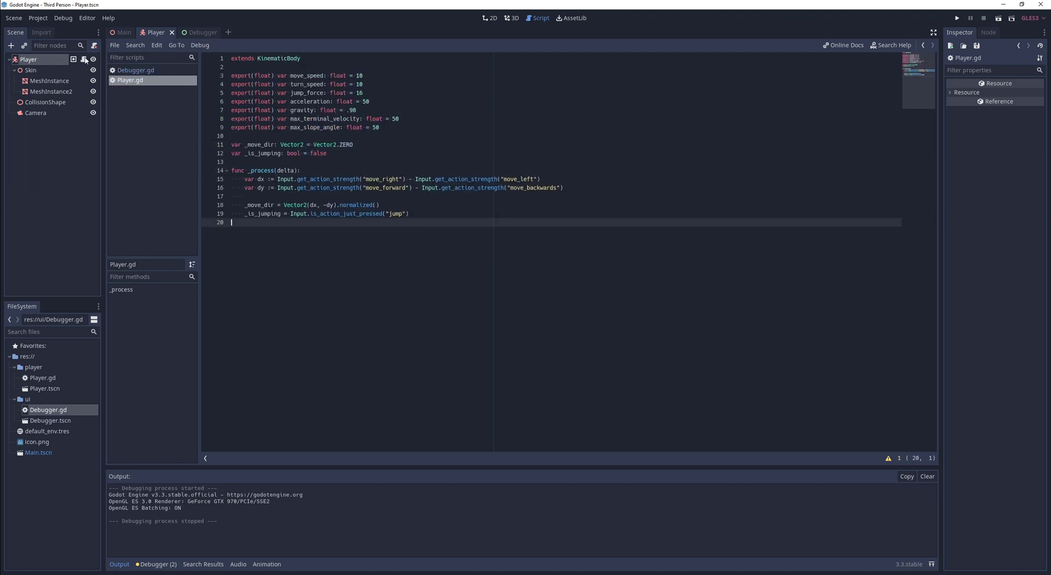
left_click(356, 154)
key("Return")
key("Return")
type("var _velocity: Vector3")
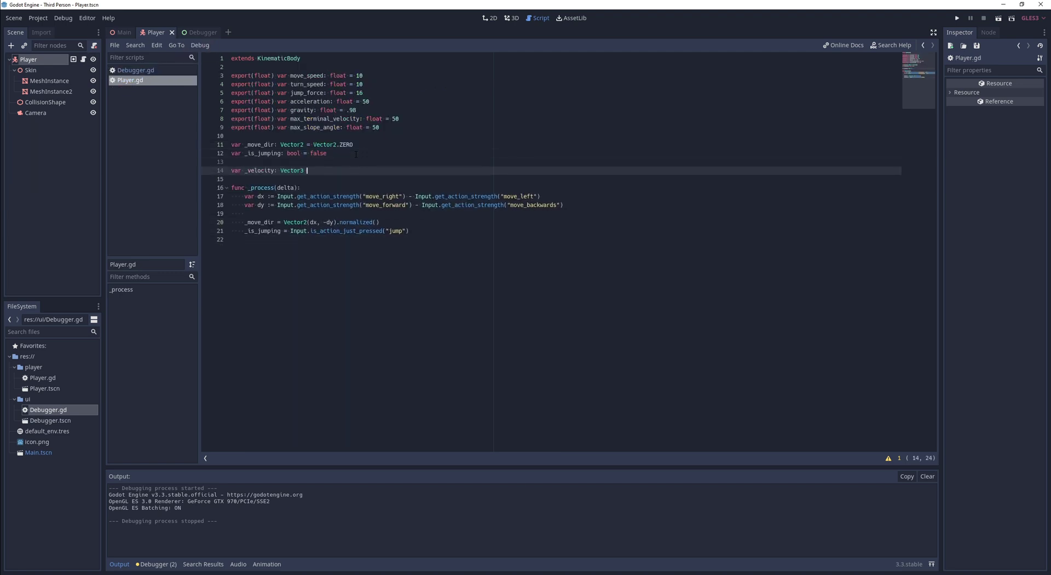
type("RO")
key("Return")
type("var _y_veloc")
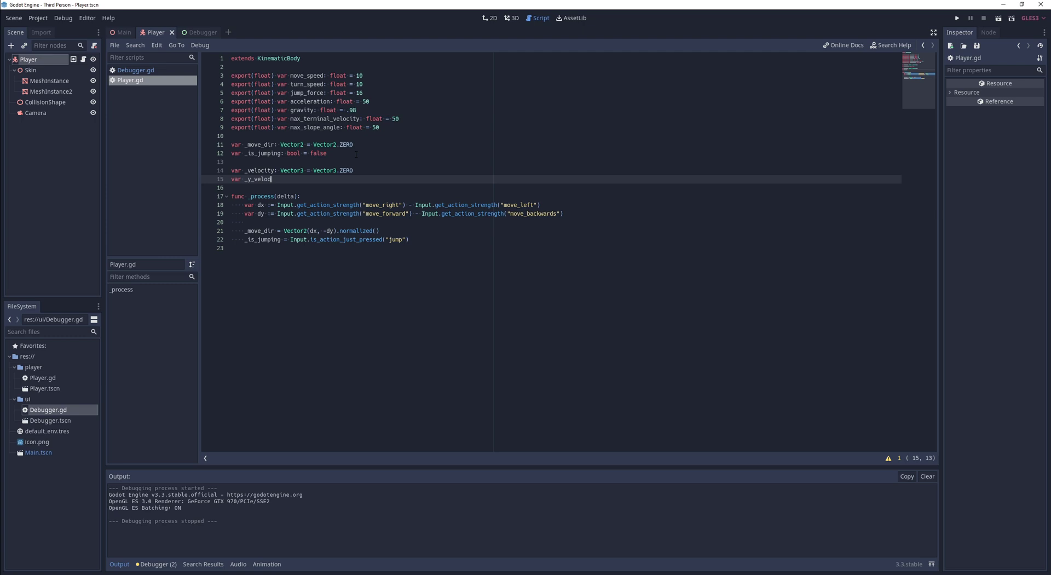
Step: Add a _physics_process function building a 3D direction from _move_dir.x and _move_dir.y
key("ctrl+End")
key("Return")
key("Return")
key("Up")
type("func _")
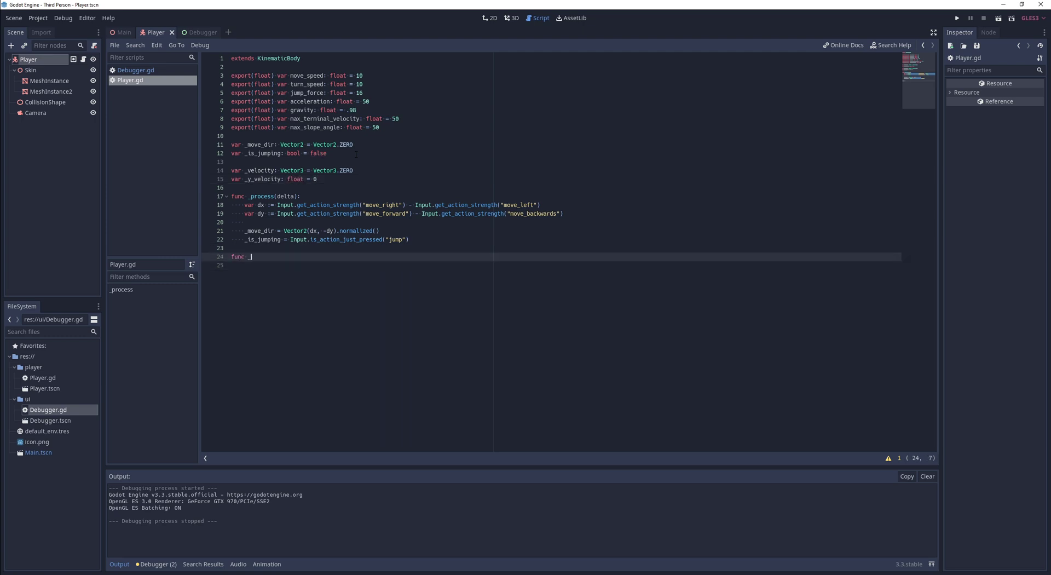
type("physics_process(delta):")
key("Return")
type("var direction = Vector3")
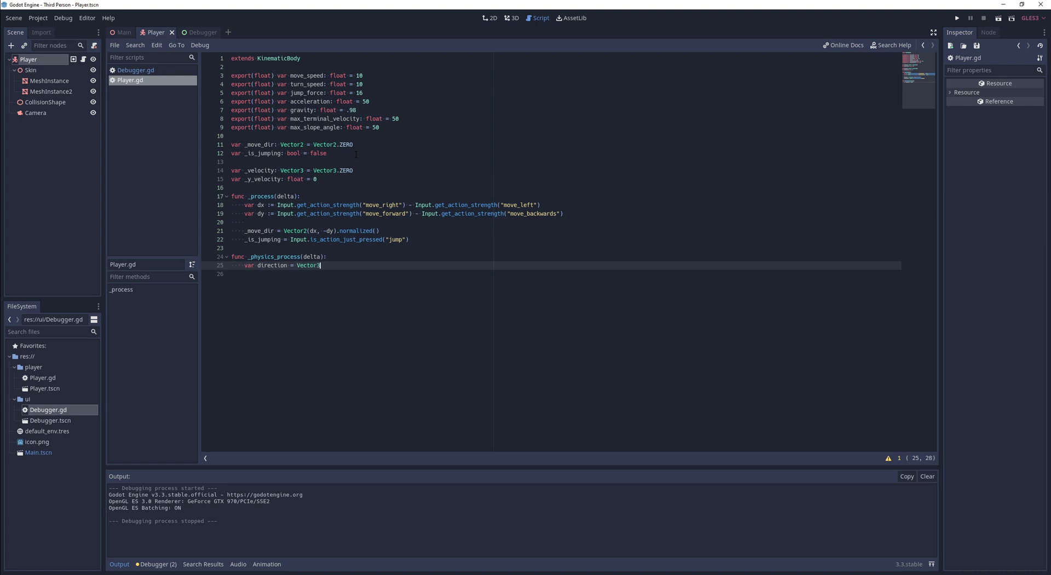
type("(_move_dir.x, 0, _move_dir")
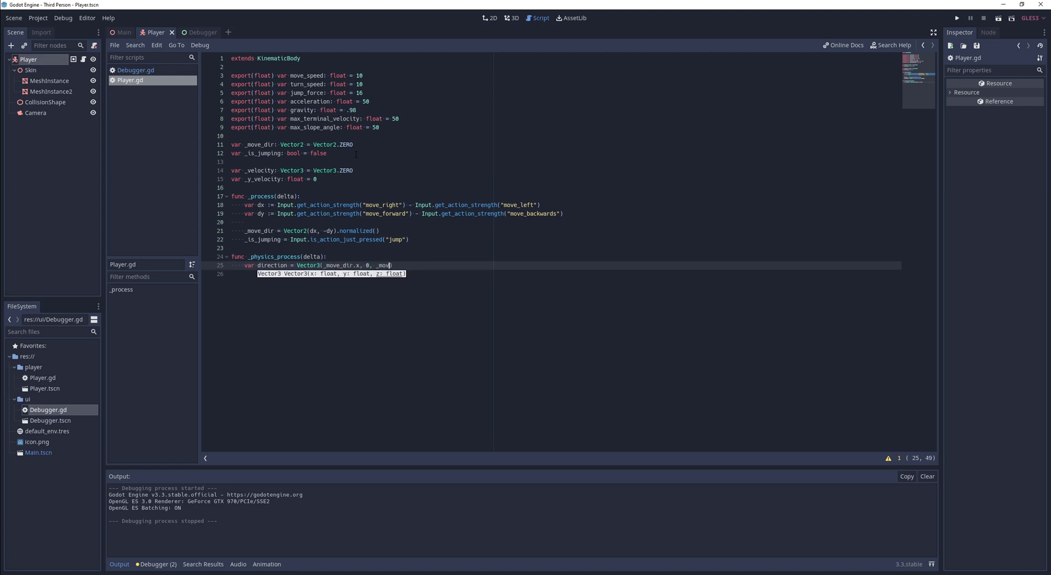
type(".y")
key("Return")
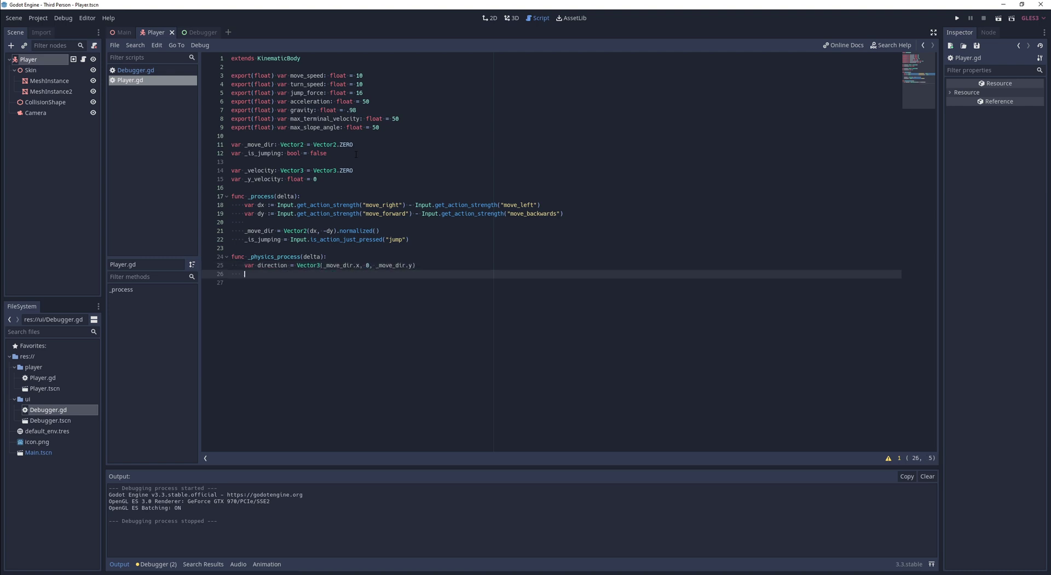
Step: Ease _velocity with linear_interpolate toward direction * move_speed using acceleration
key("Return")
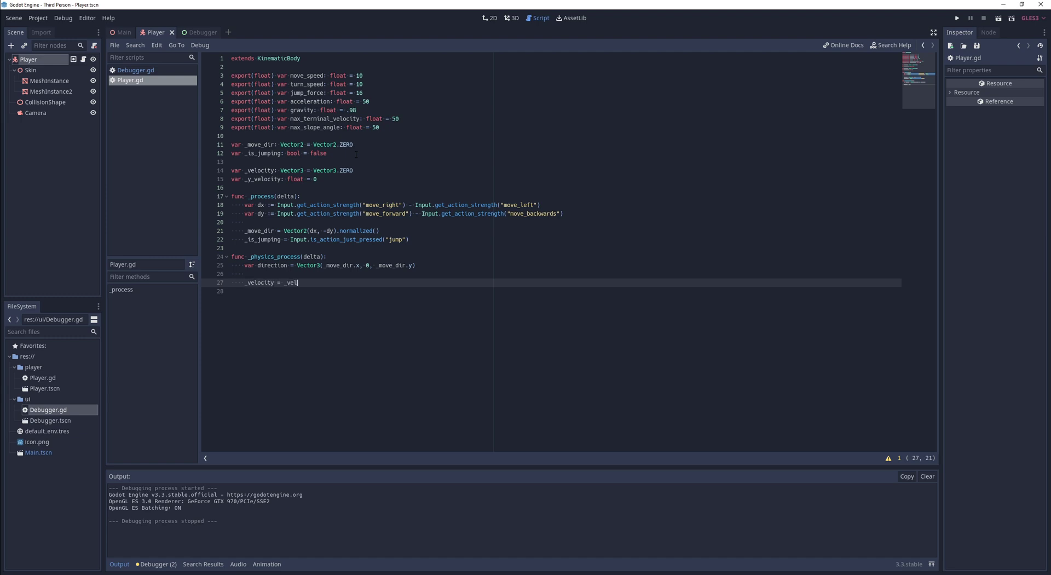
type("ocity.lin")
key("Return")
type("velocity")
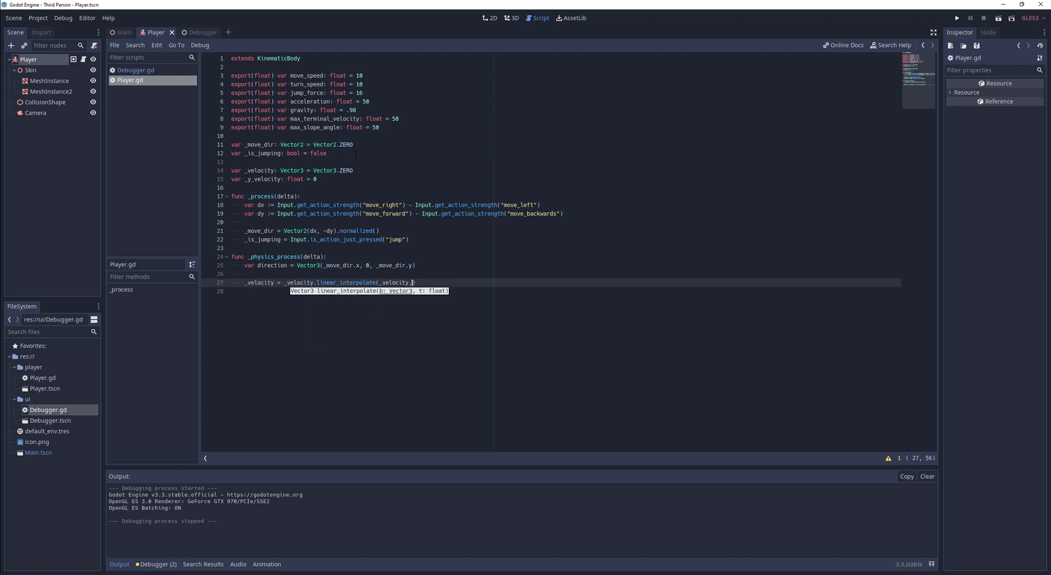
type(",")
key("BackSpace")
key("BackSpace")
key("BackSpace")
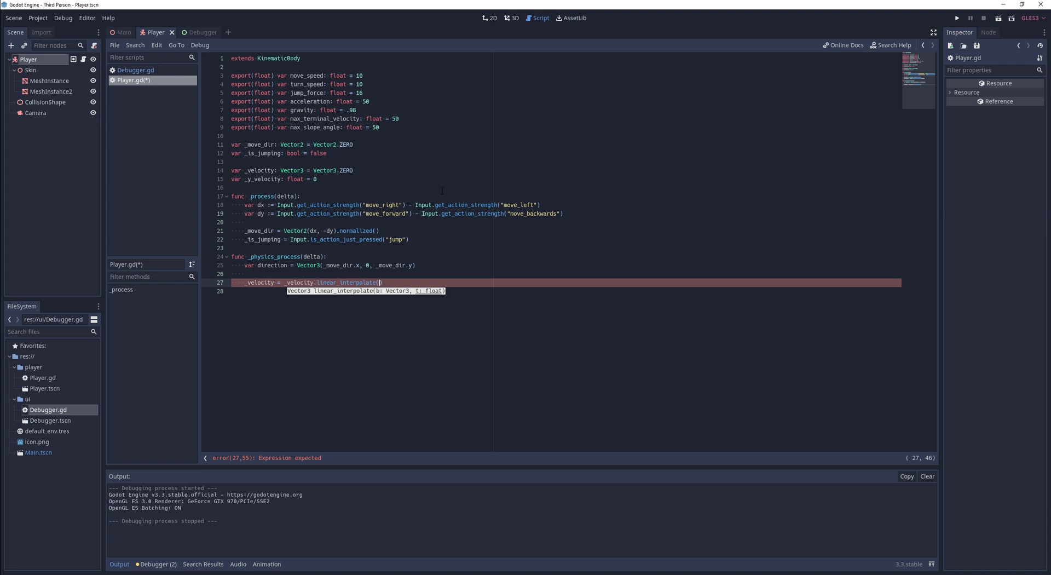
type("direction * move_speed, ")
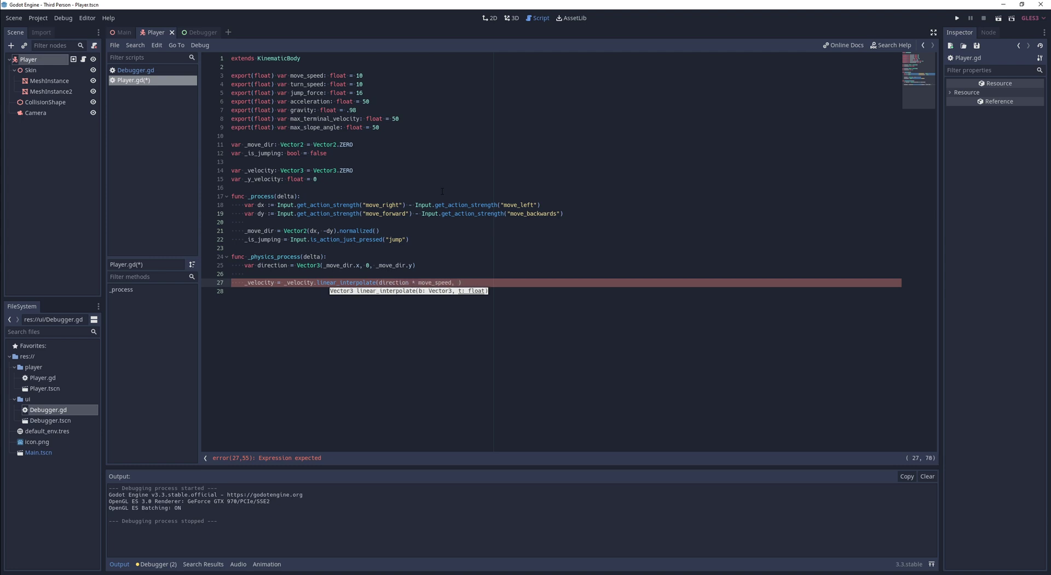
type("acceleration * delta")
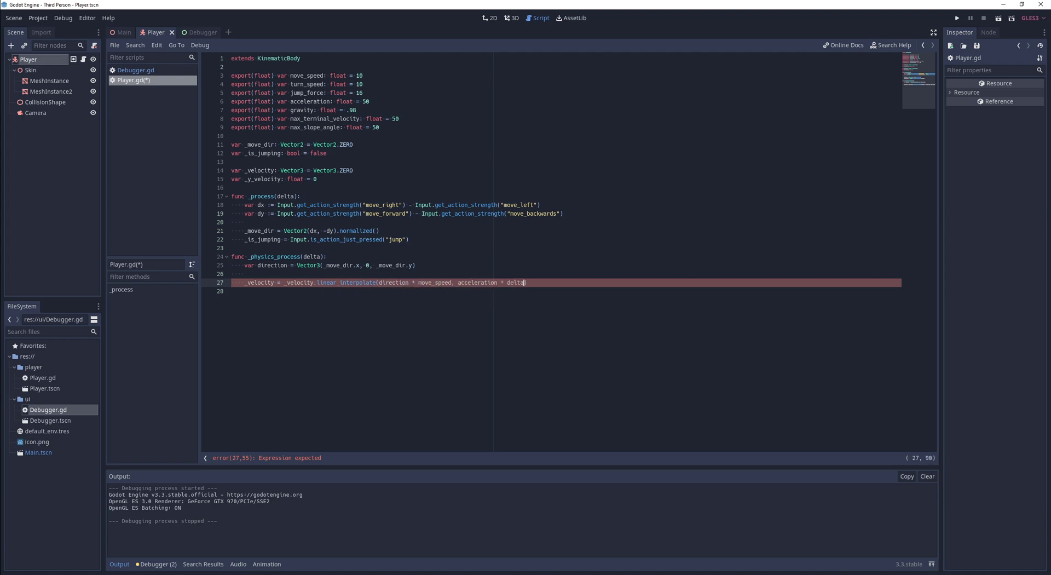
Step: Save Player.gd and add an is_on_floor check that sets _y_velocity
key("End")
key("ctrl+s")
key("Return")
key("Return")
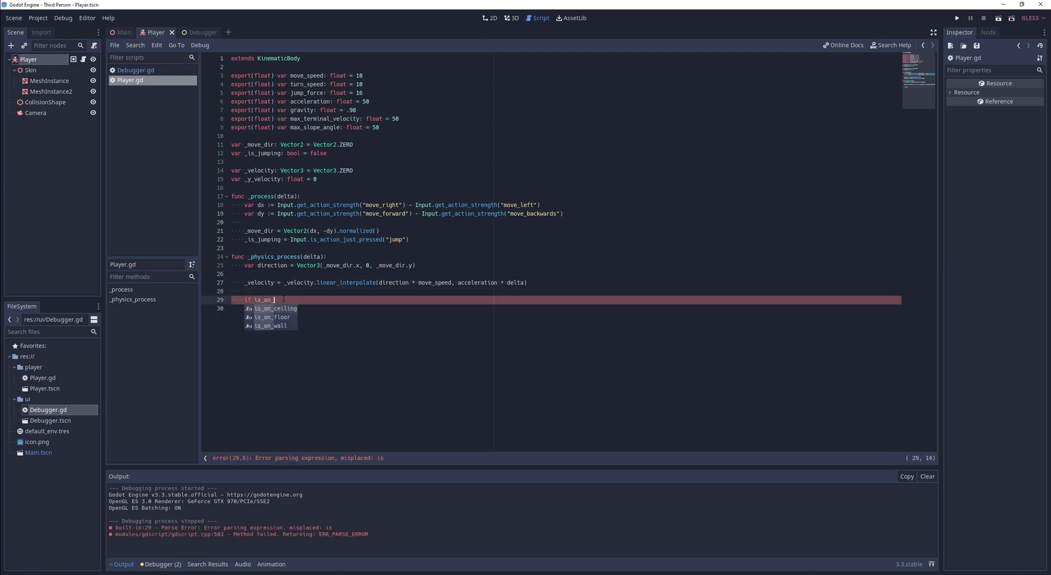
key("Return")
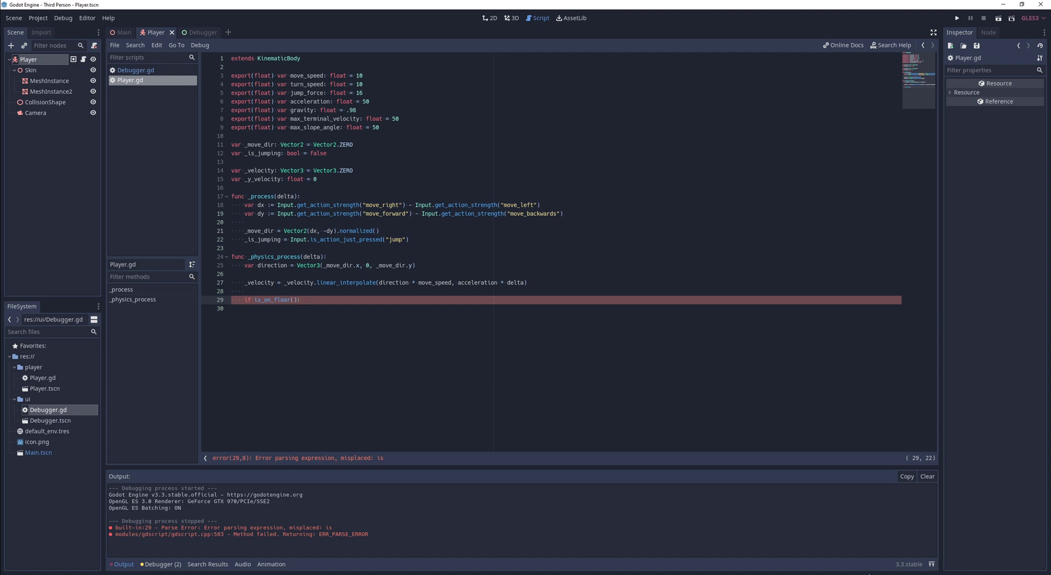
key("Return")
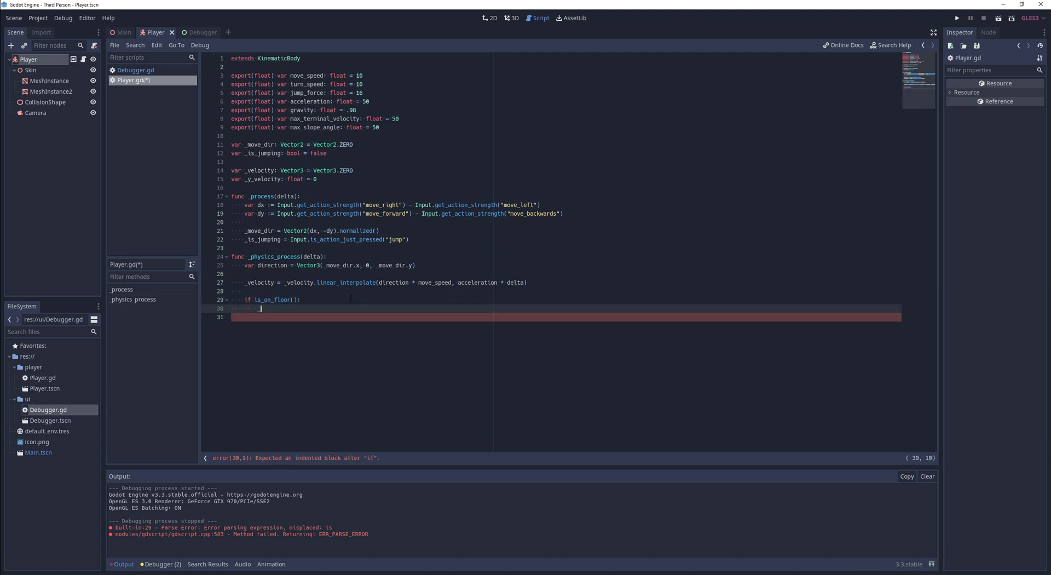
type("_y_velocity = -0.01")
Step: In the else branch, clamp _y_velocity minus gravity between ±max_terminal_velocity
key("Return")
type("else:")
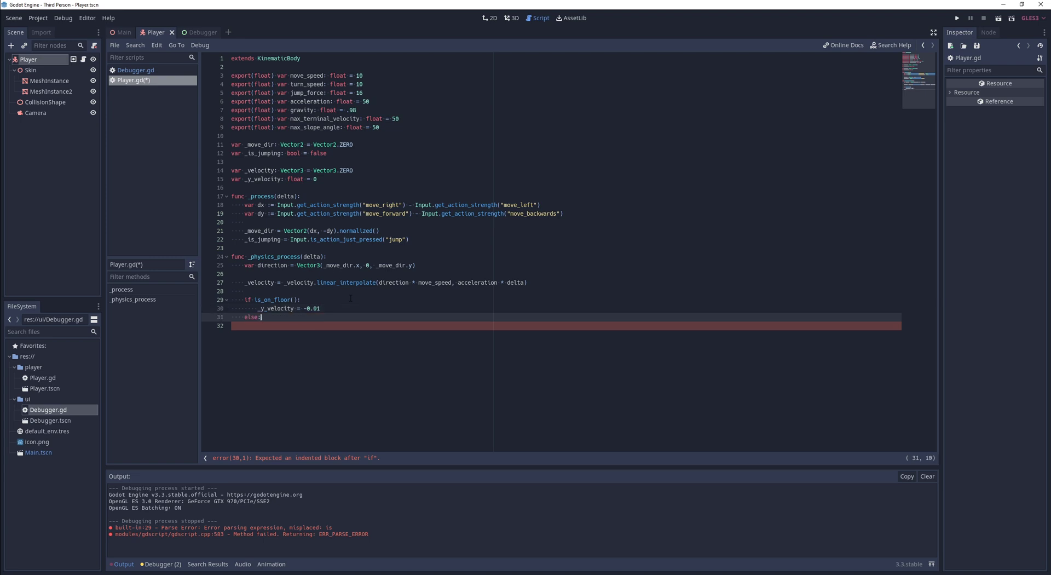
key("Return")
type("_jum")
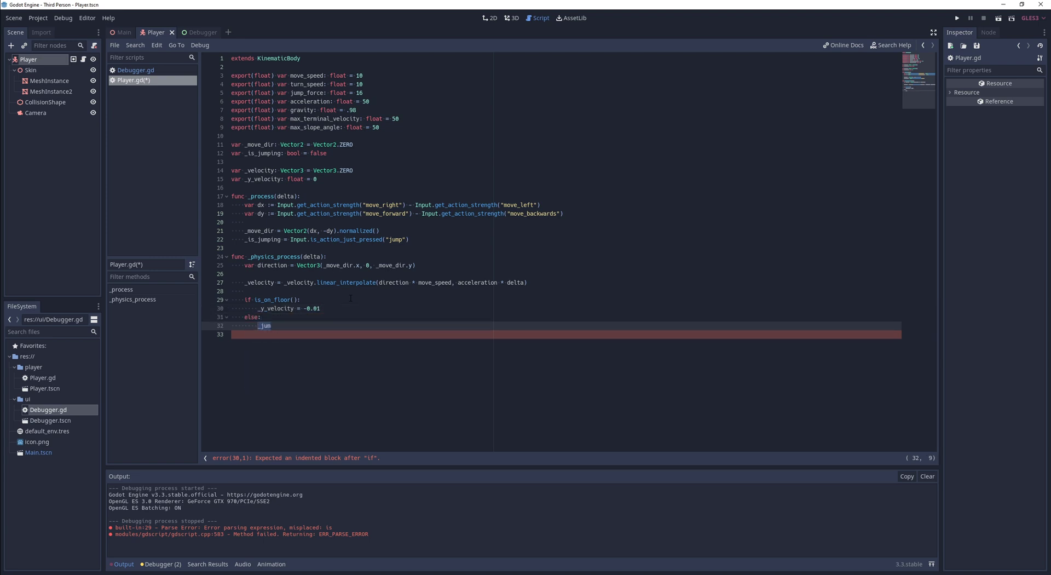
type("_y_velocity = ")
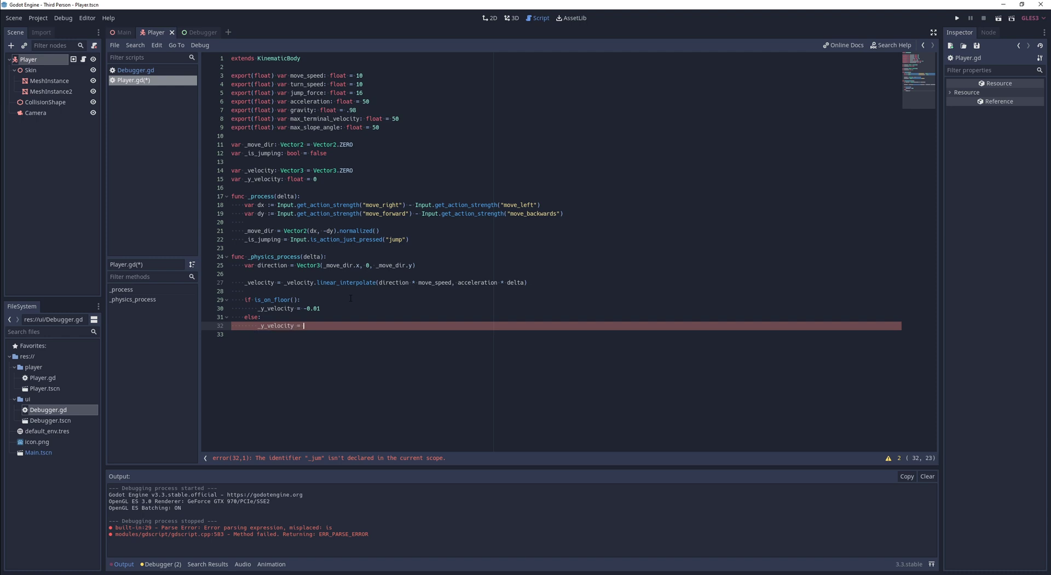
type("p(-")
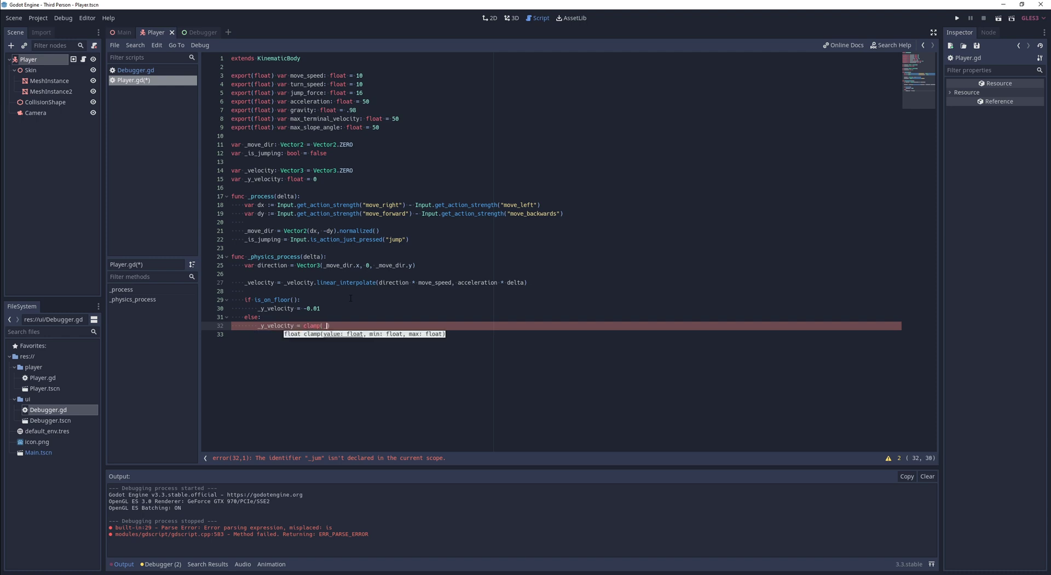
type("y_velocity - gravity, -")
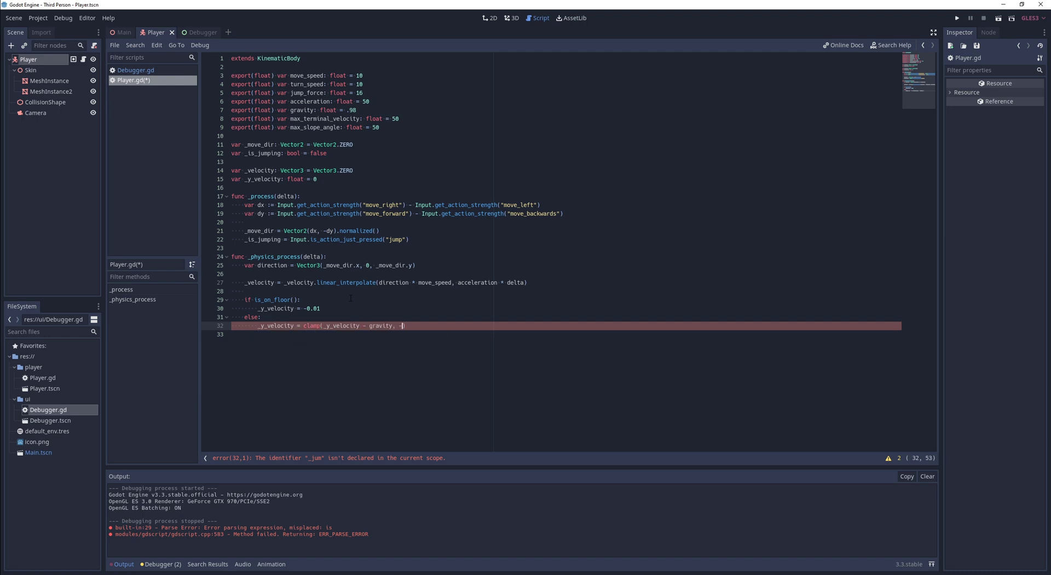
type("max_terminal_velocity, max_terminal_velocity")
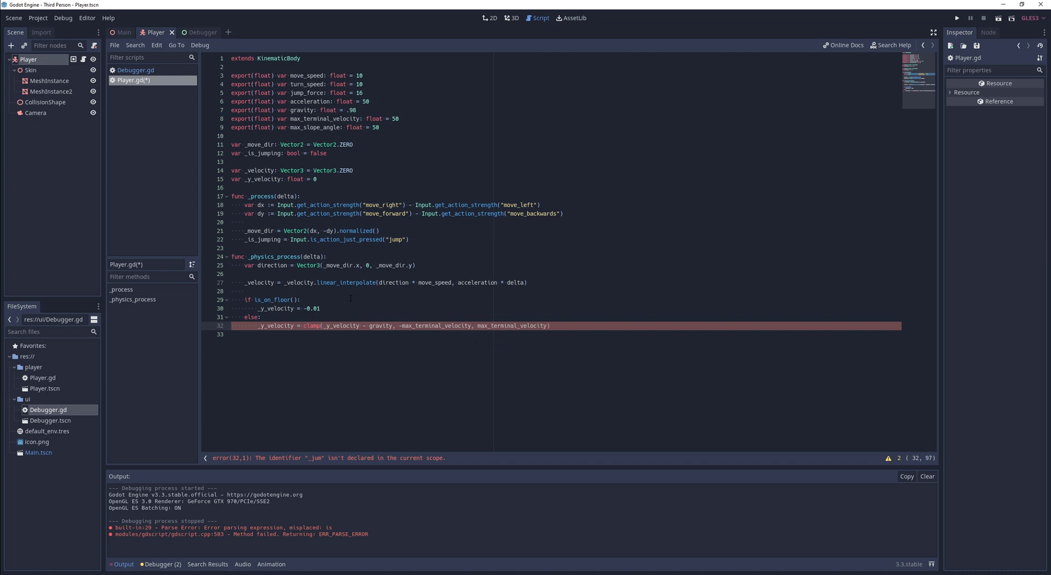
key("End")
key("Return")
Step: Add a floor-and-jumping check that resets _is_jumping and applies jump_force
key("Return")
key("BackSpace")
type("if is_")
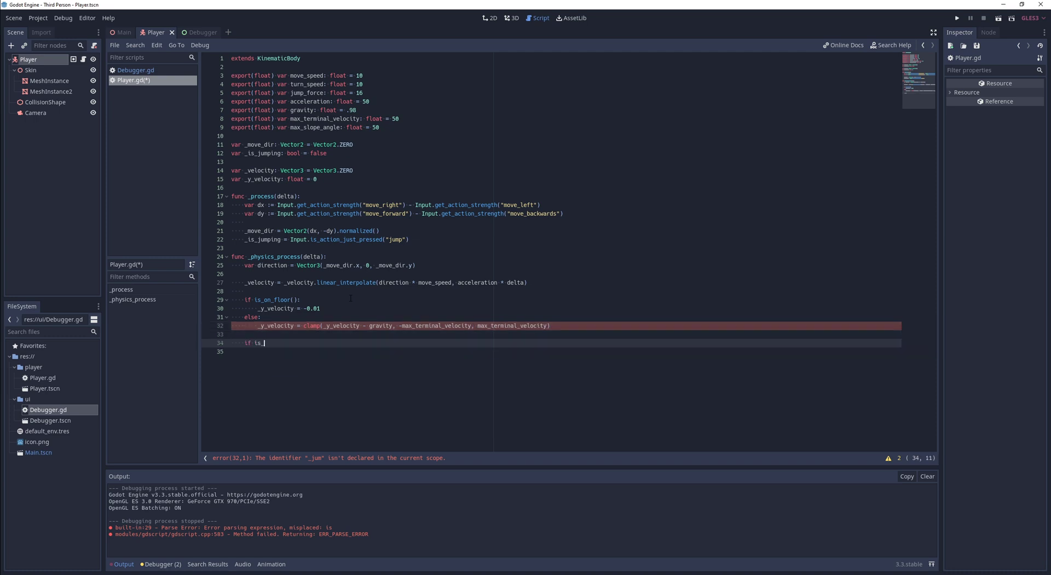
type("on_f")
key("Return")
type("&&")
key("Return")
type("_is")
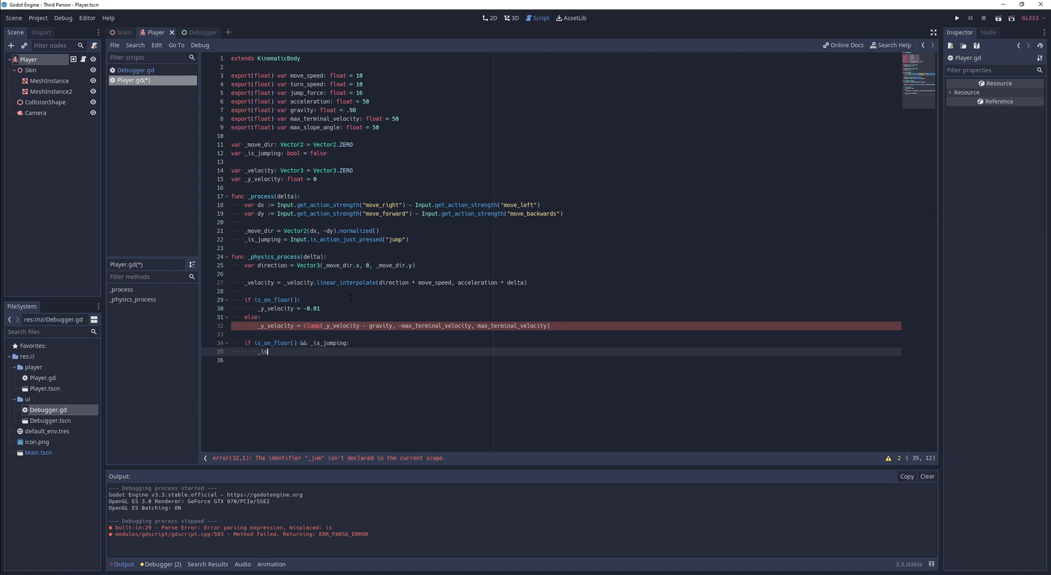
type("_jumping = false")
key("Return")
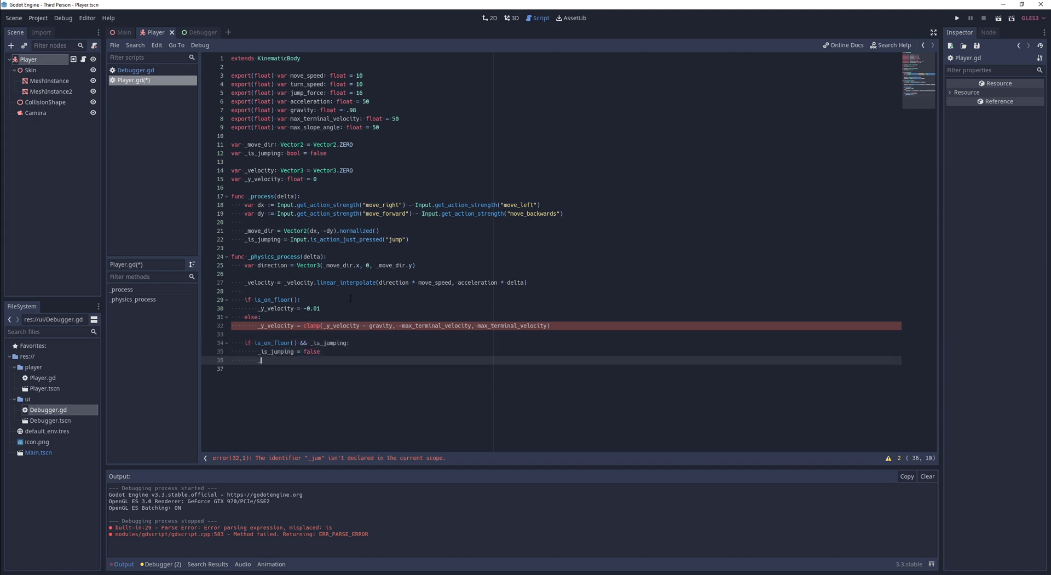
type("_y_velocity = jum")
type("p_force")
Step: Set _velocity.y from _y_velocity and call move_and_slide with Vector3.UP and deg2rad(max_slope_angle)
key("Return")
key("Return")
key("Return")
key("Up")
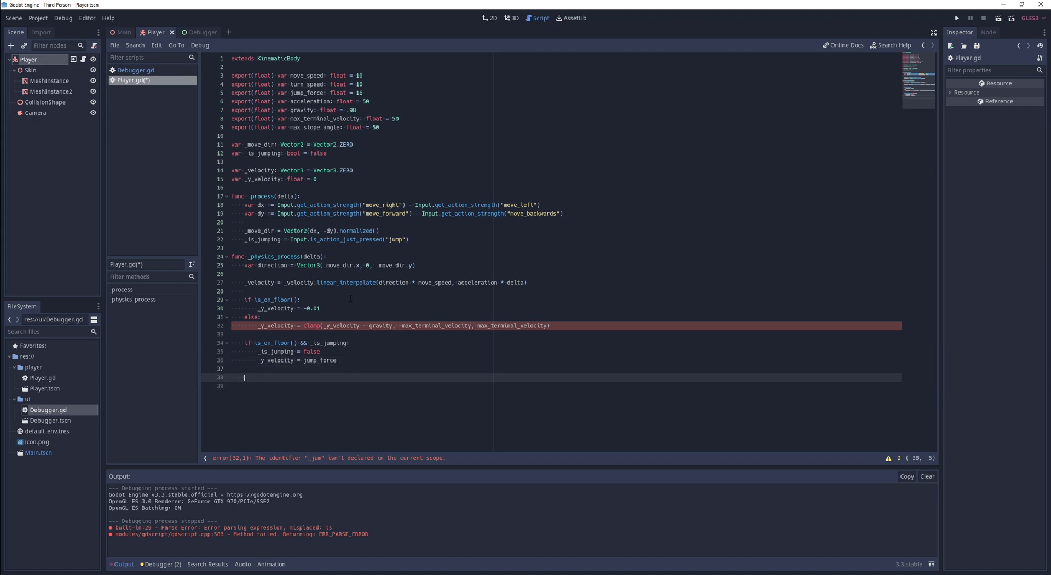
type("_velocity.y = _")
type("velocit")
key("BackSpace")
type("y")
key("Return")
key("Return")
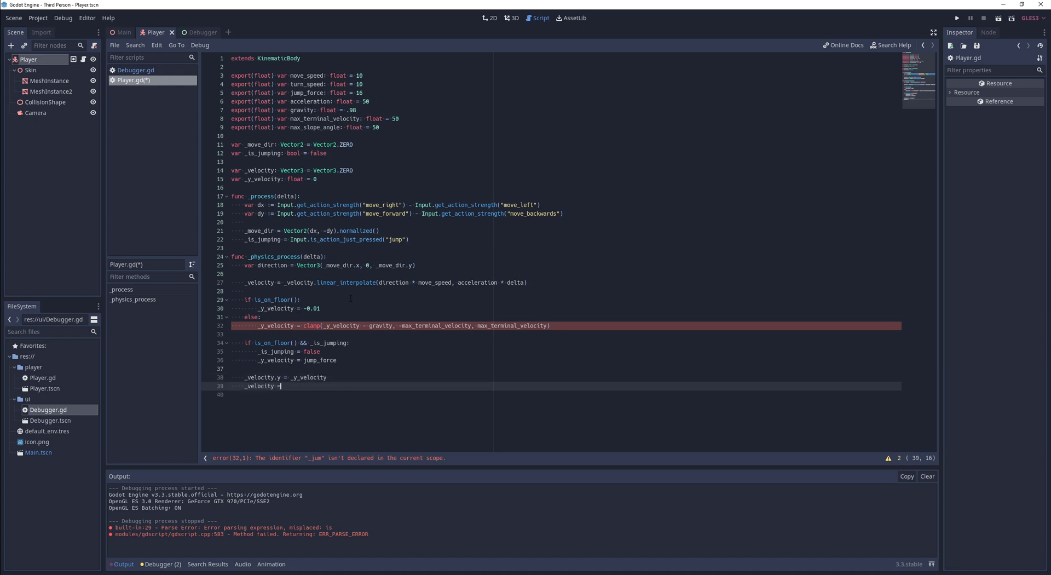
type(" move_and_sli")
key("Return")
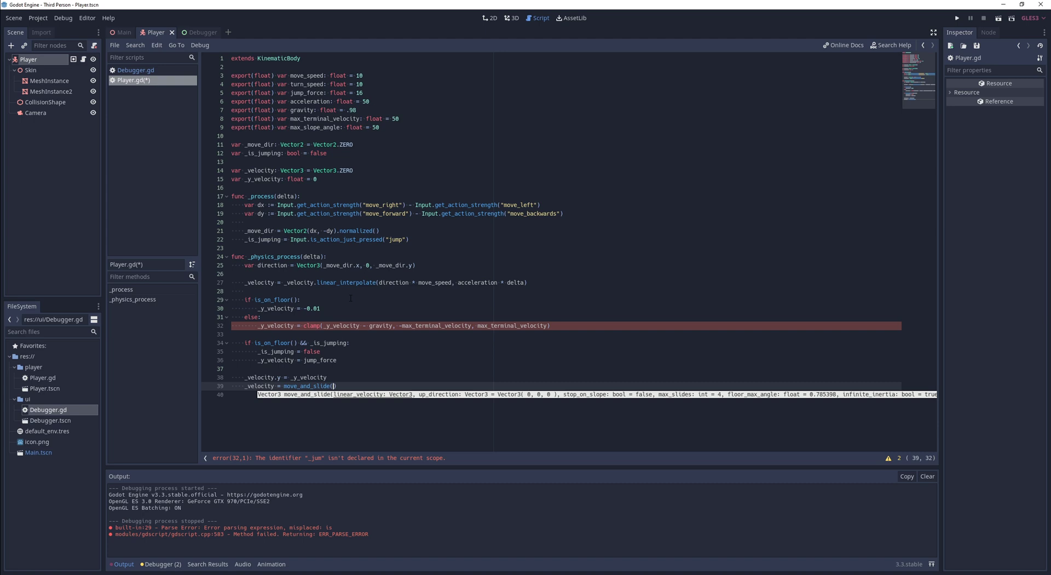
type("_velocity, Vector3.UP, fals")
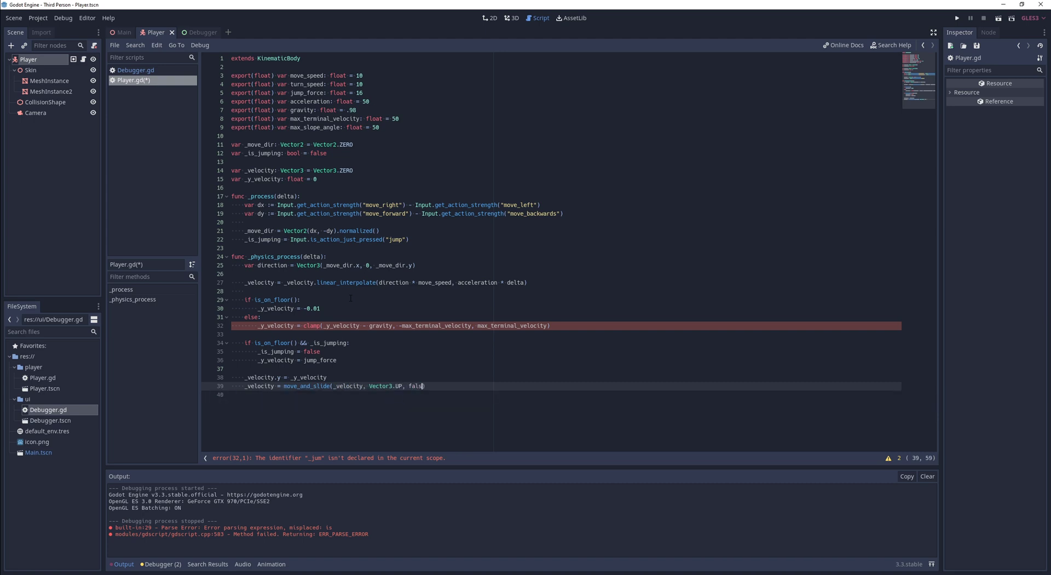
type("e, 4, dag2red(")
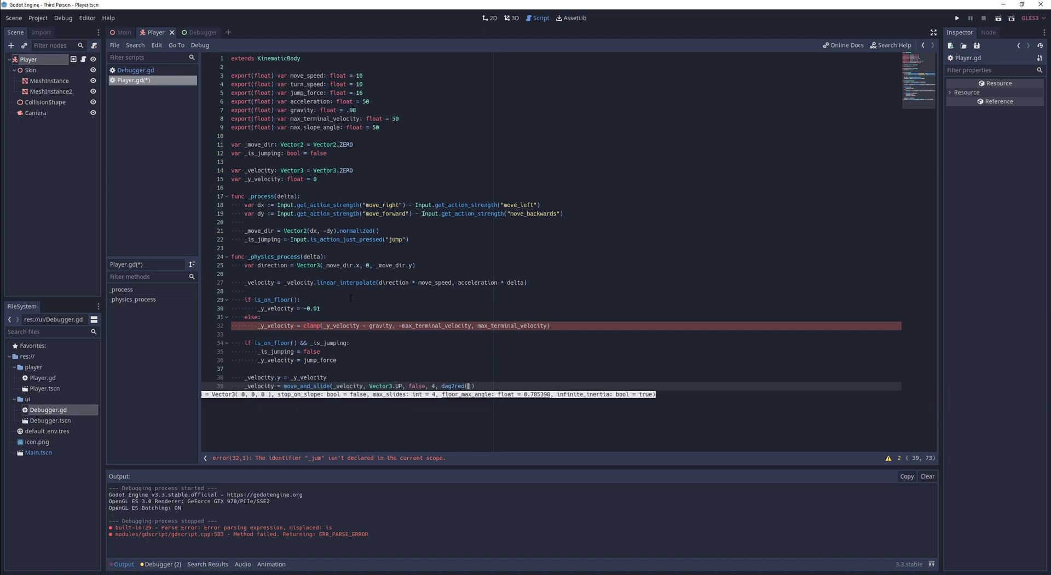
type("max_slope_angle")
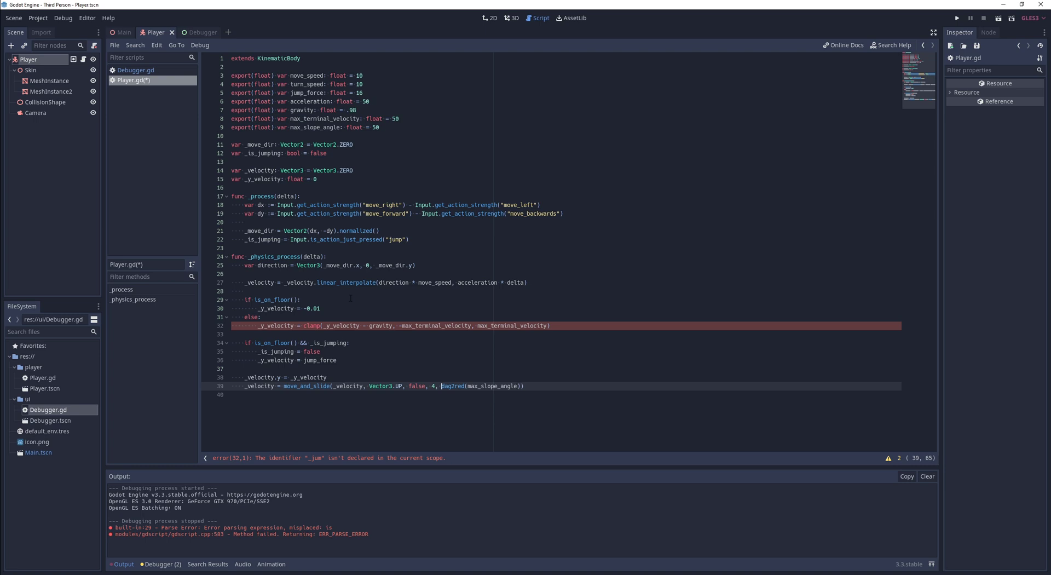
key("Right")
key("Right")
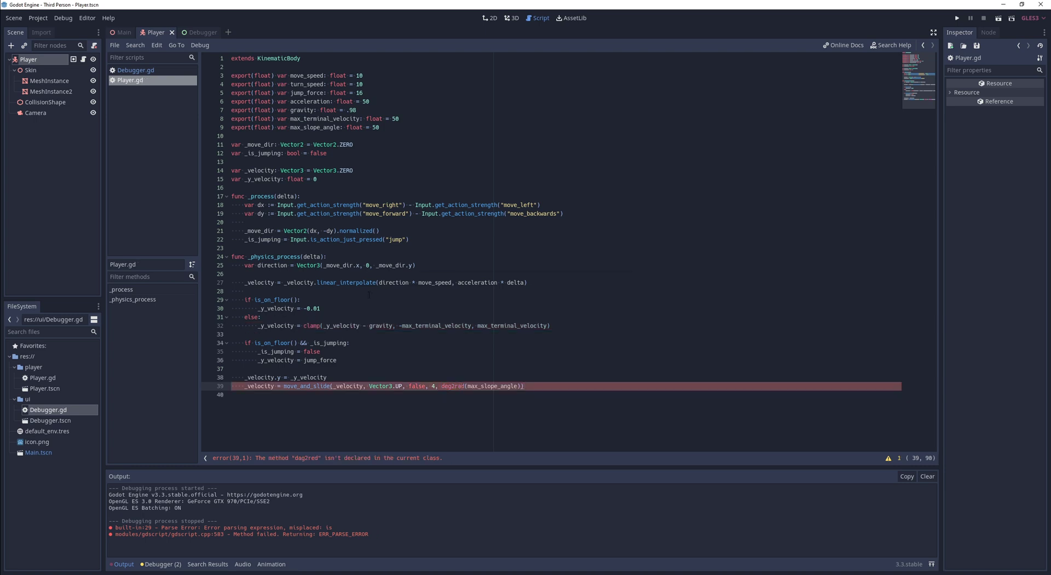
Step: Add a Player Velocity (x, y, z) line to the debug overlay in Debugger.gd
double_click(48, 410)
type("_label.text += \"P")
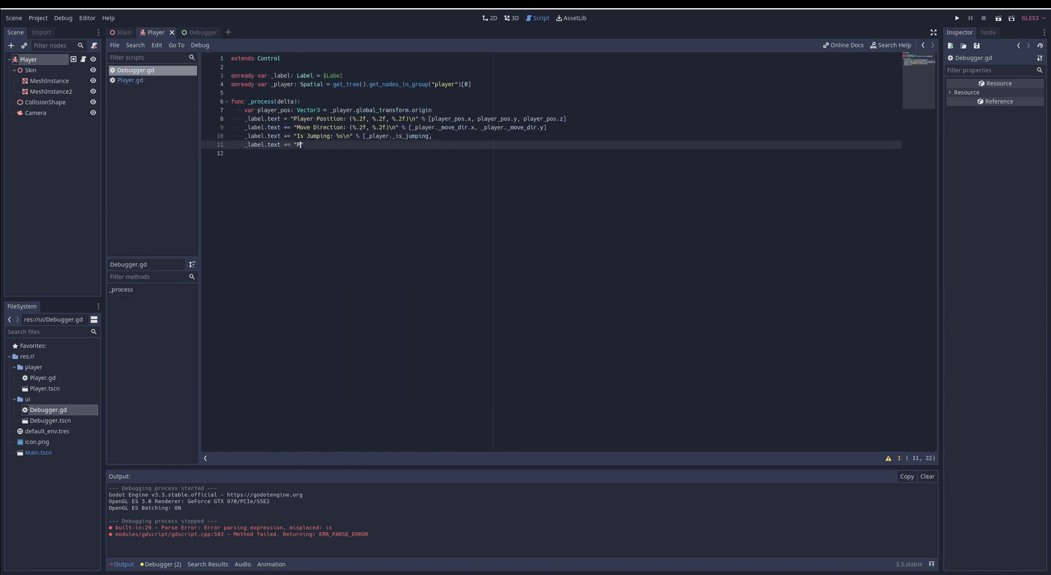
type("layer Velocity: (%.2f, %.2f, %.2f)\" % [_player._velocity.x,")
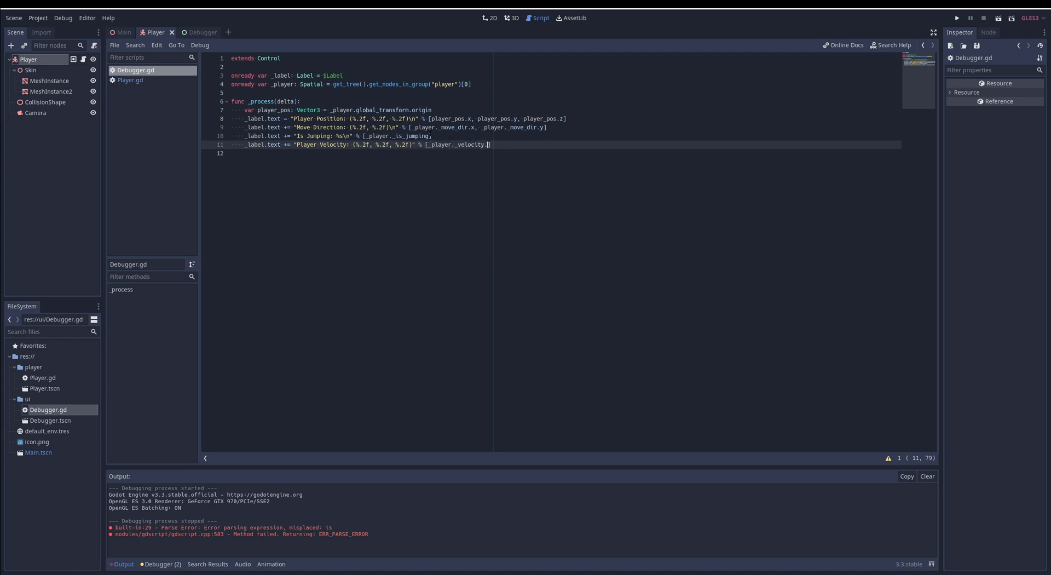
type(" _player._y_velocity, _player._velocity.z]")
key("Down")
Step: Test-run the game, moving the player with S, then stop it
key("F5")
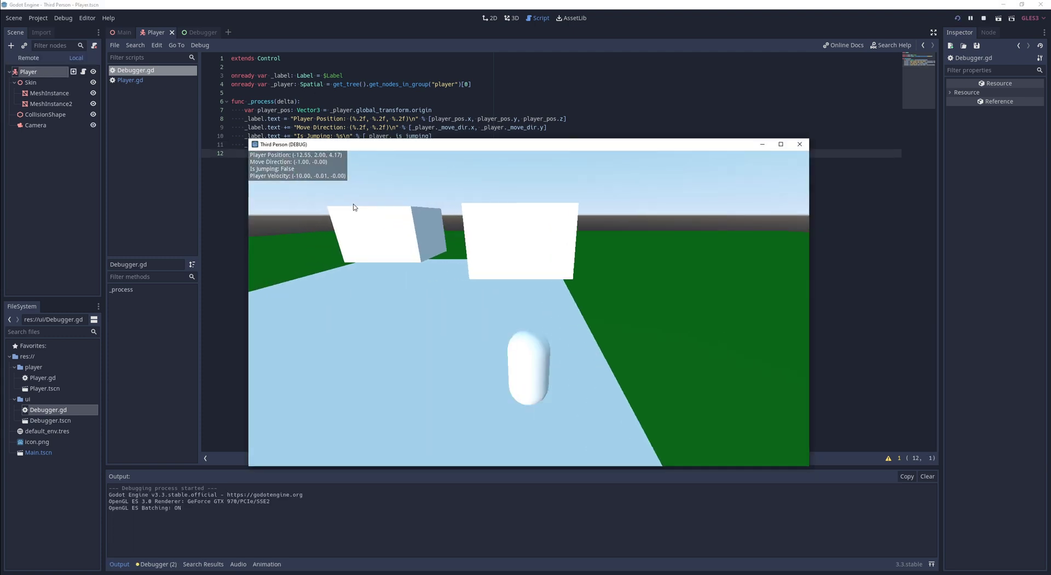
key("s")
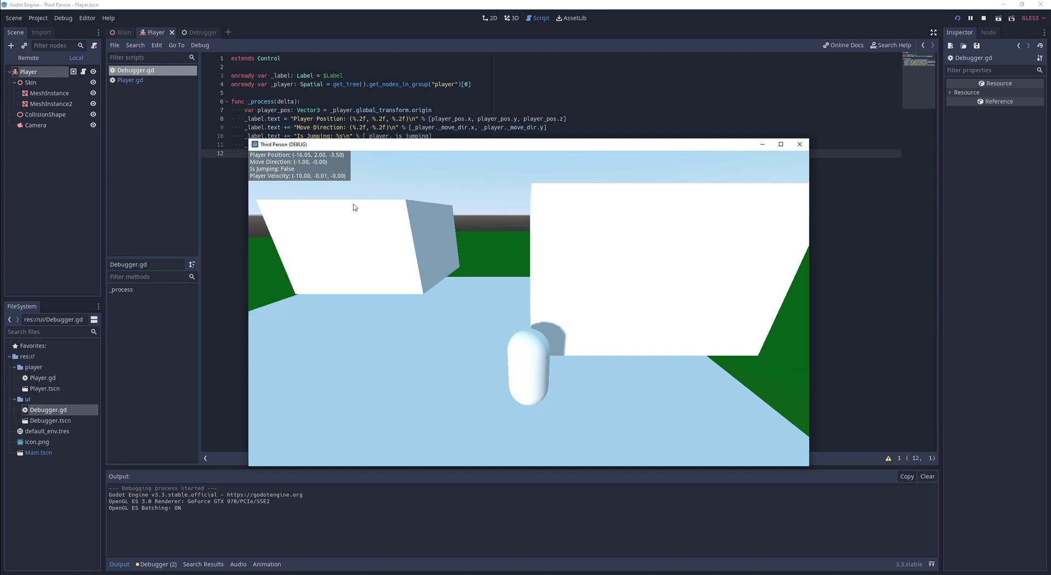
key("s")
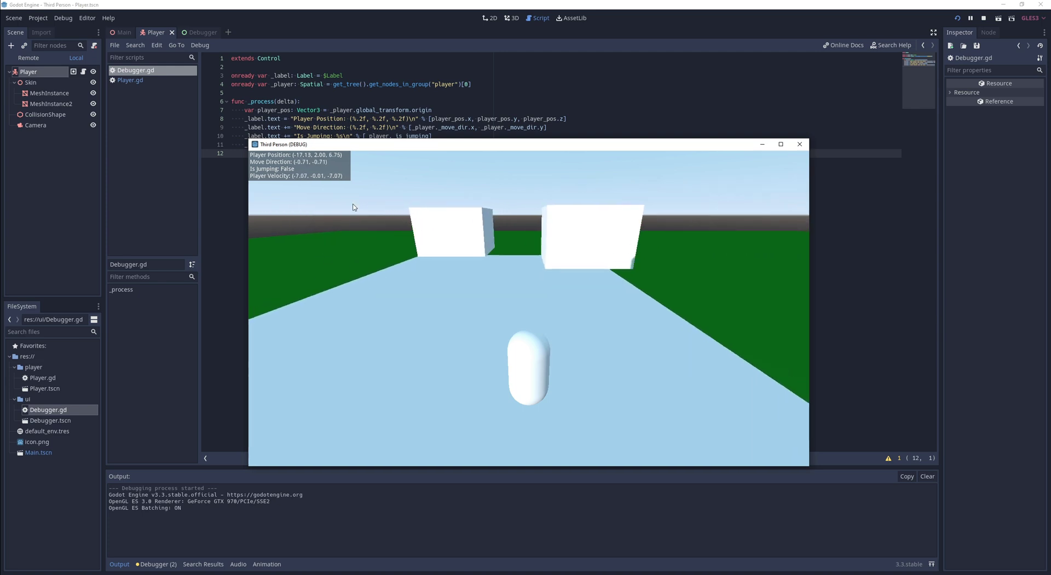
left_click(801, 144)
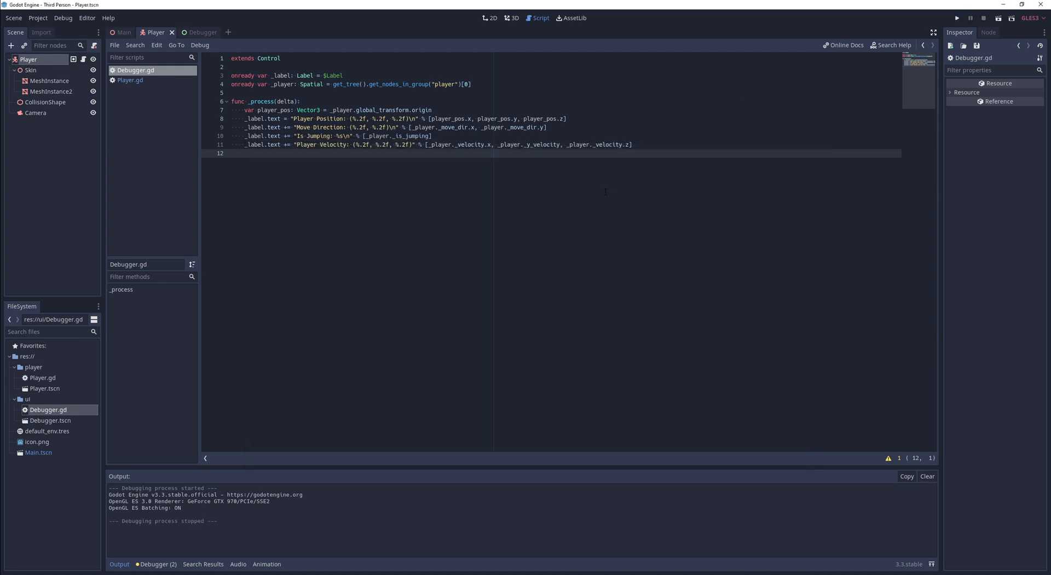
Step: Declare var _rotation: float = 0 in Player.gd
left_click(130, 80)
left_click(342, 175)
key("Return")
type("var _rotation: float = 0")
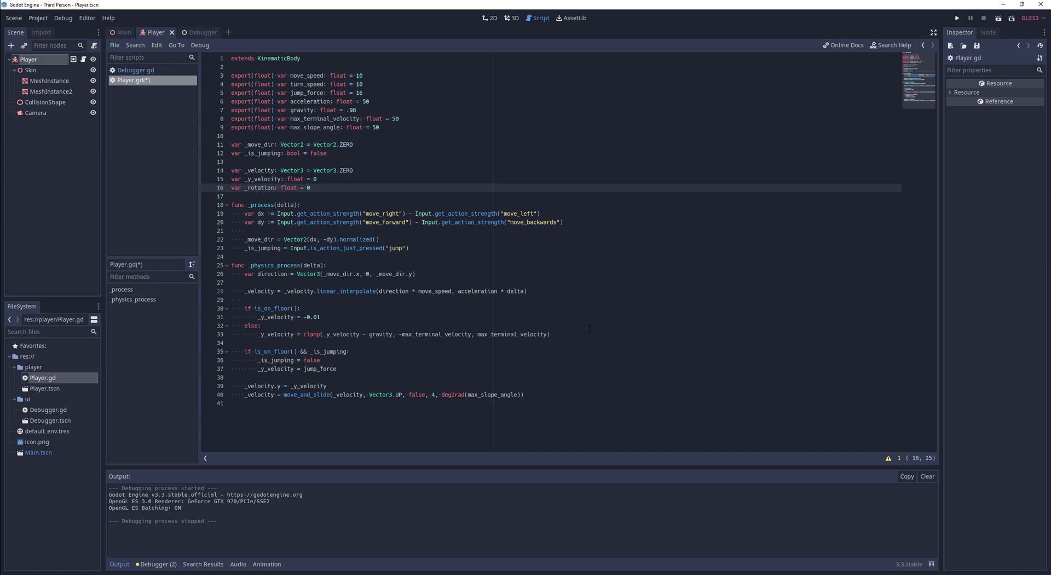
Step: When _move_dir is nonzero, lerp_angle _rotation toward atan2 of the move direction by turn_speed
left_click(590, 329)
left_click(446, 374)
key("Return")
type("if _move_dir != V")
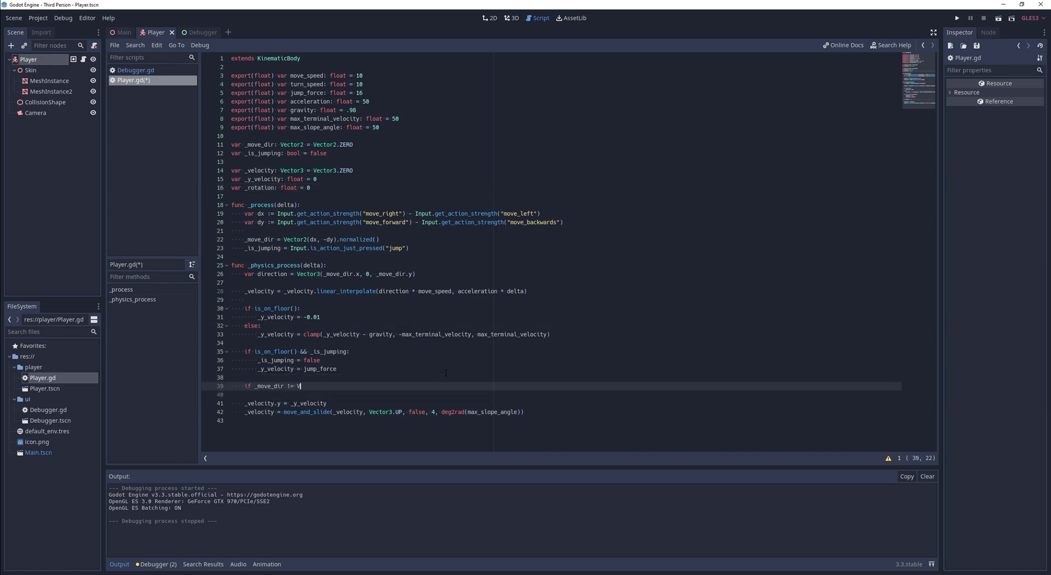
type("ector2.ZERO:")
key("Return")
type("_rotation = lerp_angle(")
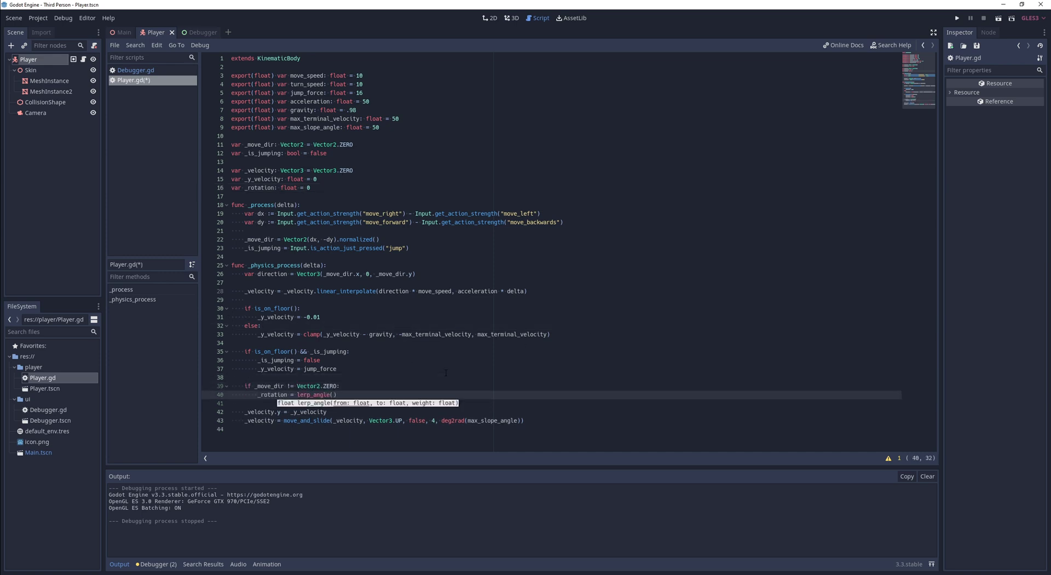
type("_rotation, atan2(-_move_dir.x, _")
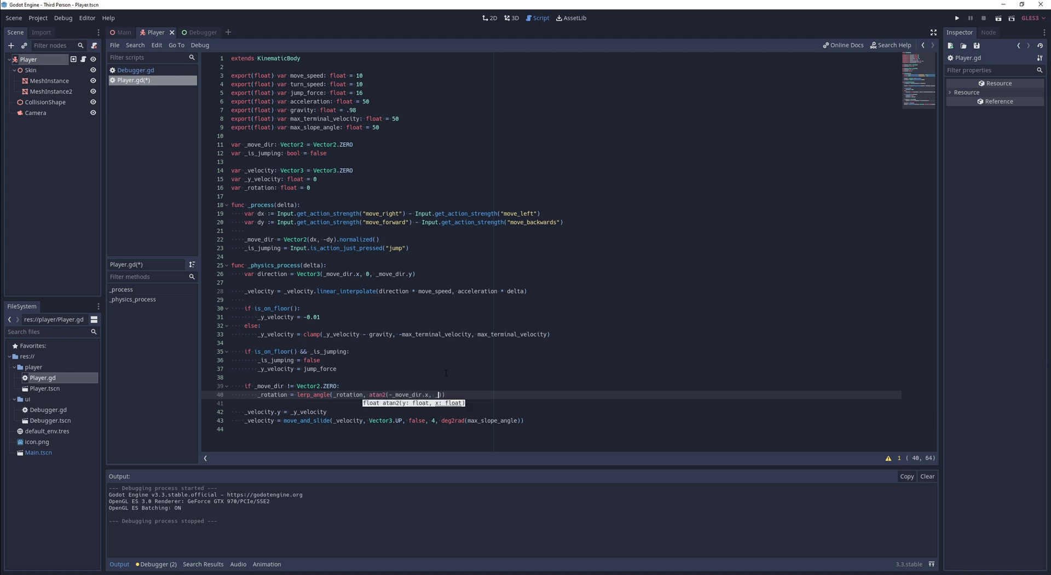
type("_move_dir.z), turn_speed * delta)")
key("Return")
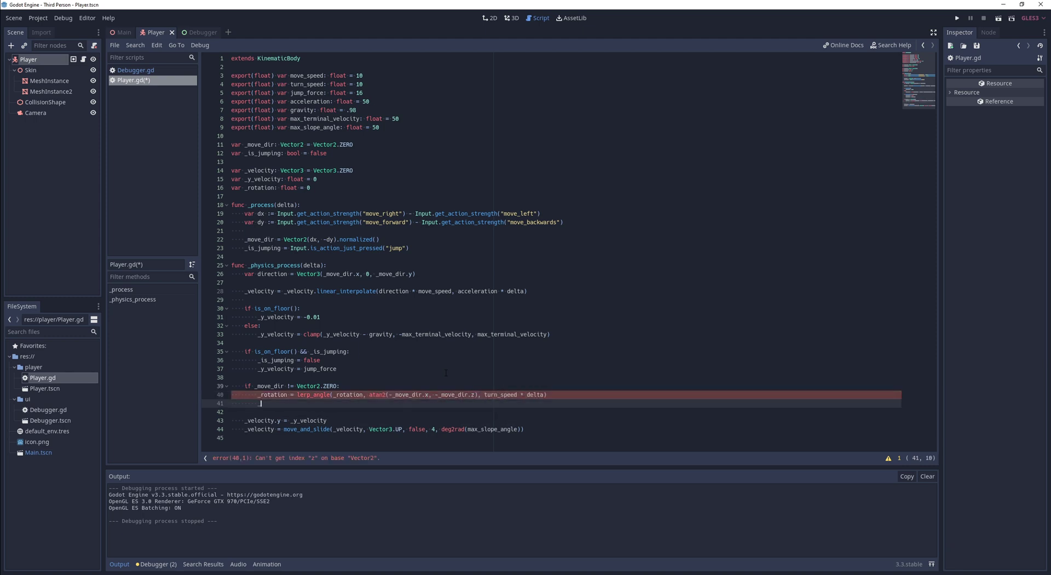
type("in")
Step: Add onready var _skin: Spatial = $Skin, set _skin.rotation.y to _rotation, and save
left_click(409, 129)
key("Return")
key("Return")
type("onready var _skin: Pl")
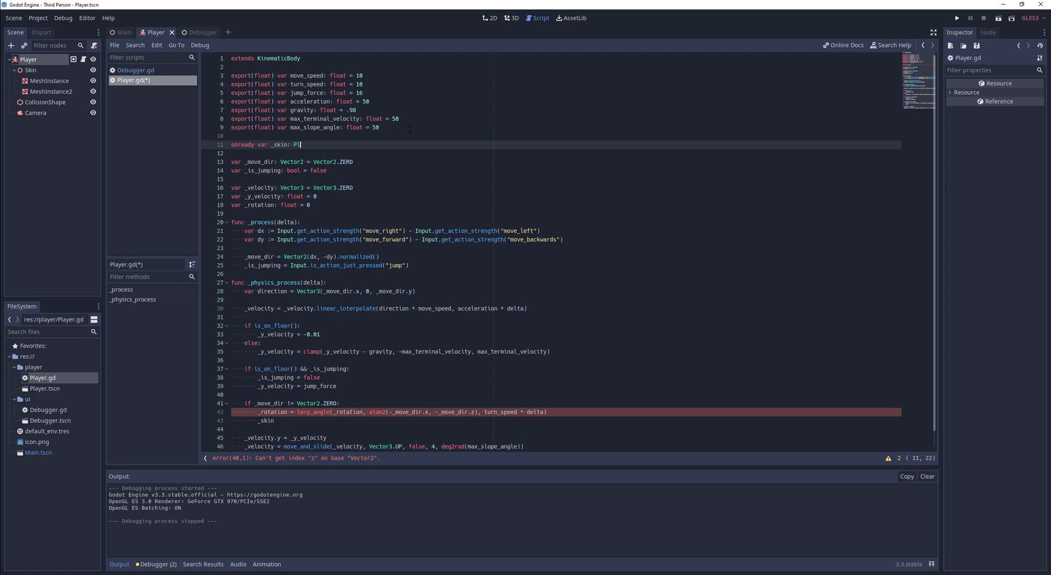
key("BackSpace")
key("BackSpace")
type("Spatial = $Skin")
left_click(329, 420)
type(".rotation.y = _rotation")
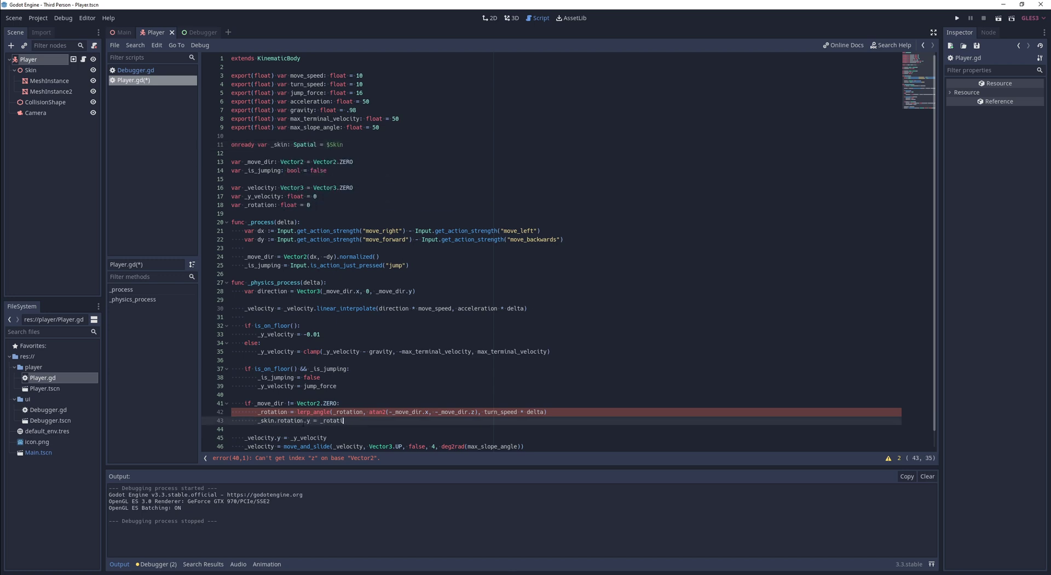
key("ctrl+s")
scroll(390, 356, "down", 1)
Step: Duplicate the Player Velocity overlay line and relabel it Player Rotation with one value
left_click(136, 70)
key("ctrl+b")
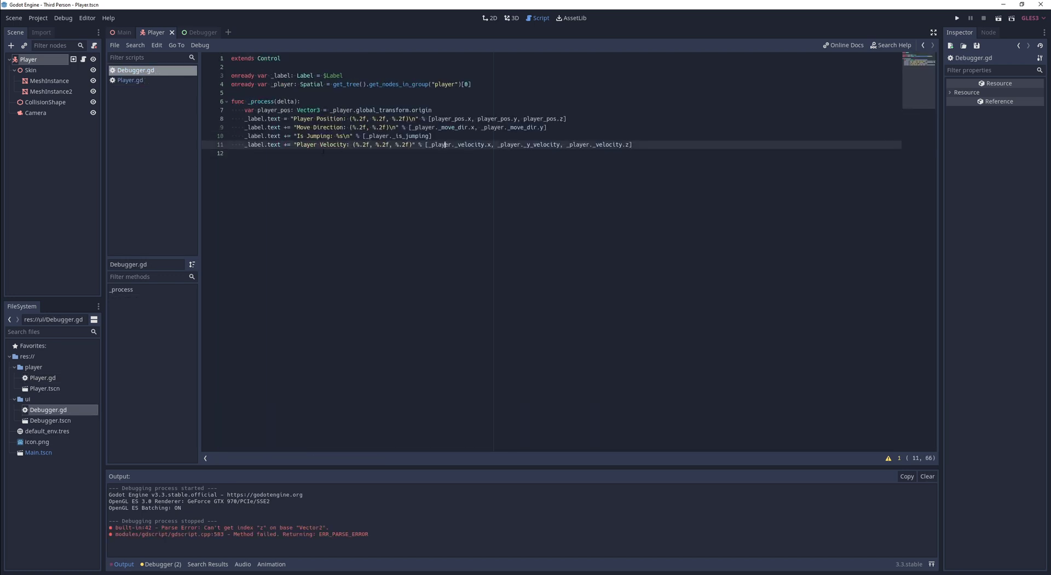
left_click_drag(296, 154, 347, 153)
type("Rotation")
key("Right")
key("Right")
key("Delete")
key("Delete")
key("Delete")
key("Right")
key("Right")
key("Right")
key("Delete")
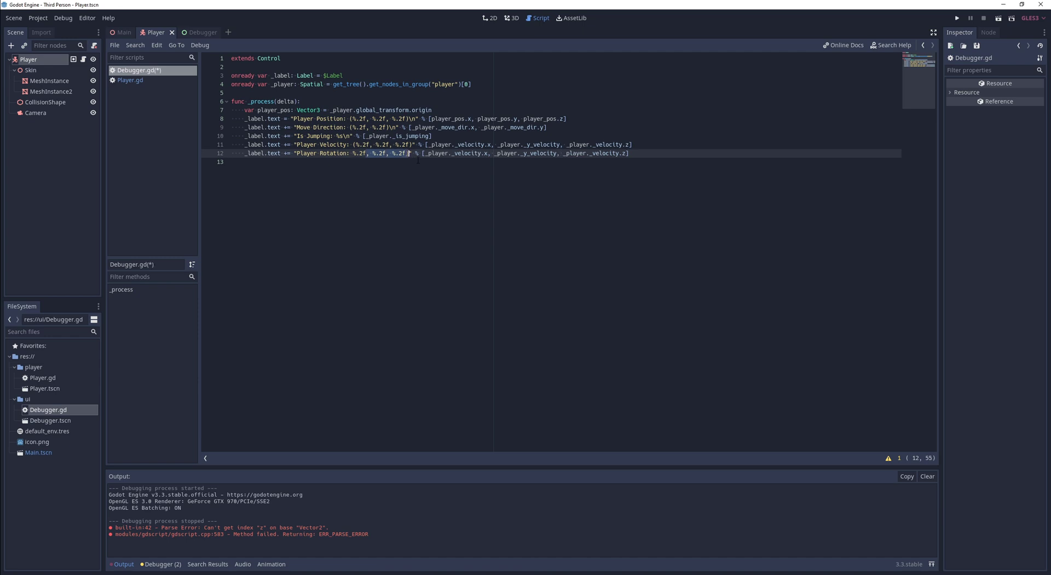
key("Right")
key("Right")
key("Right")
Step: Make the rotation line display rad2deg(_player._rotation)
type("rad2deg(")
key("shift+End")
key("Delete")
type("_r")
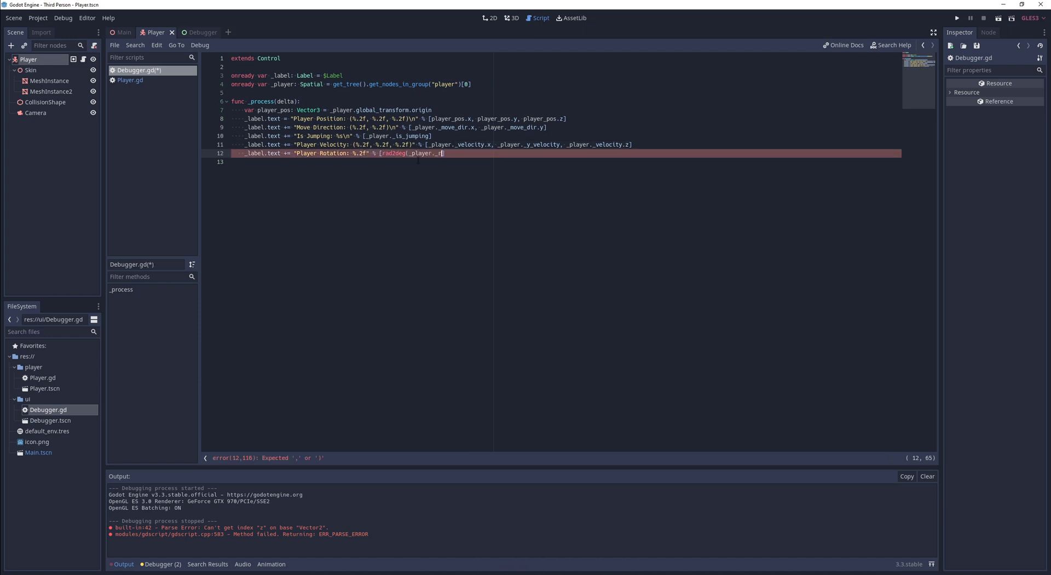
type("otation)])")
left_click(419, 145)
Step: Test-run the game to check the rotation readout, then stop it
key("F5")
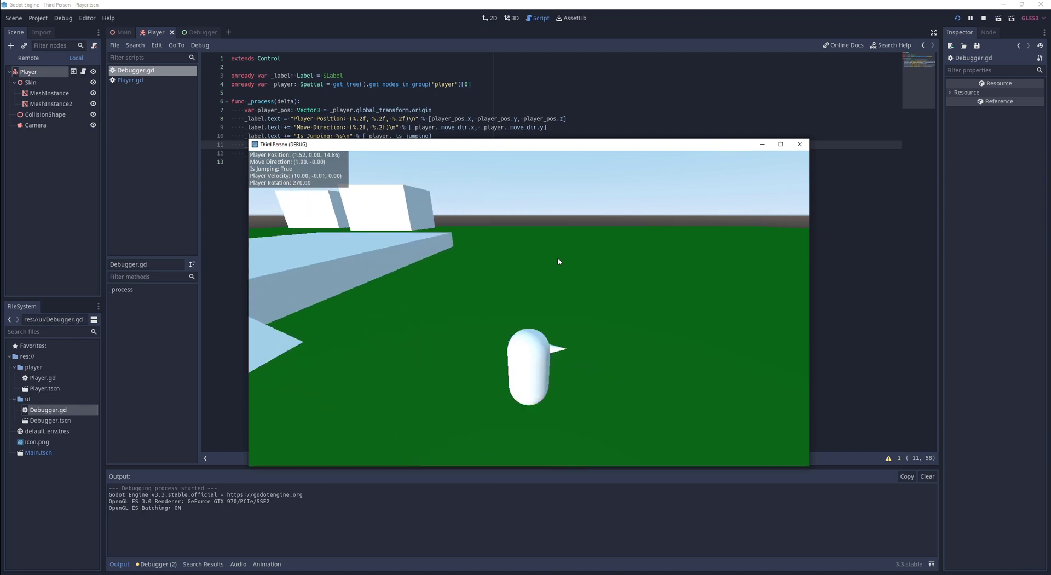
key("F8")
left_click(648, 154)
Step: Add an exported max_jumps setting with value 2 to Player.gd
left_click(126, 80)
left_click(403, 109)
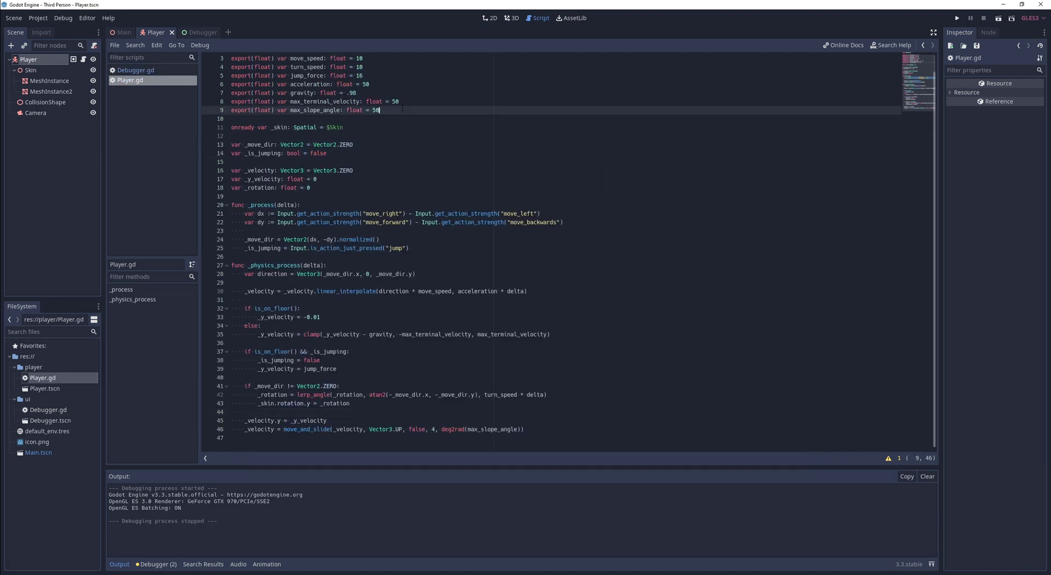
key("Return")
type("export(float) var max_jumps")
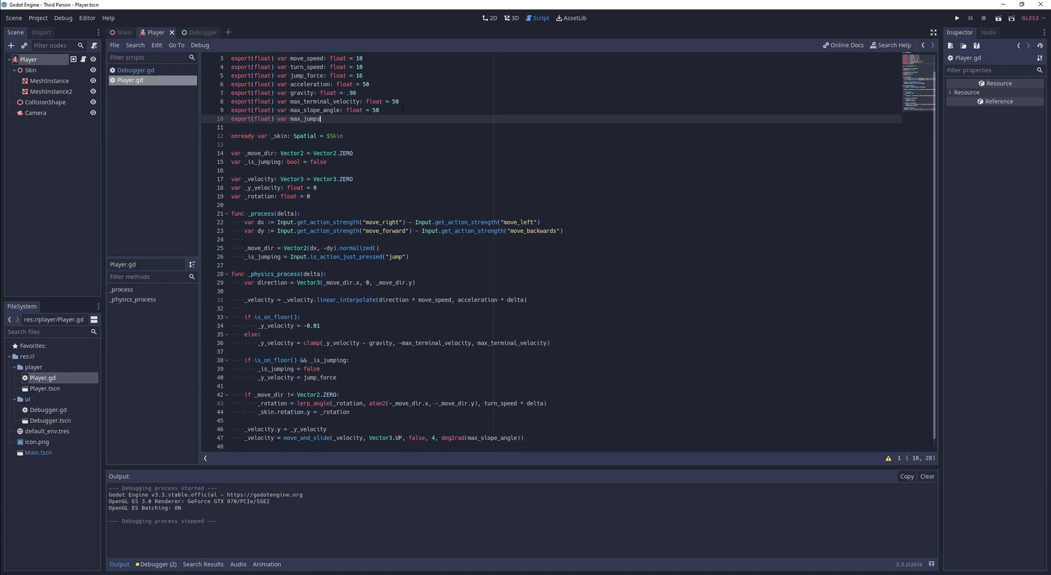
type(": int = 2")
key("Return")
Step: Make max_jumps an int, add an exported float jump_cooldown, and save
type("expor")
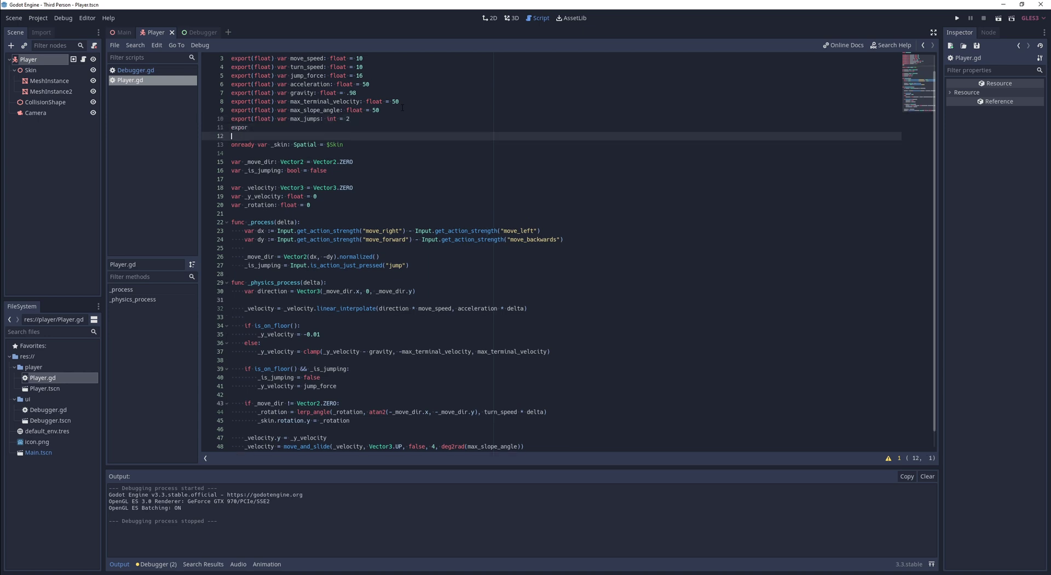
key("Up")
key("ctrl+shift+Right")
type("iont")
key("BackSpace")
key("BackSpace")
key("BackSpace")
type("nt")
key("Down")
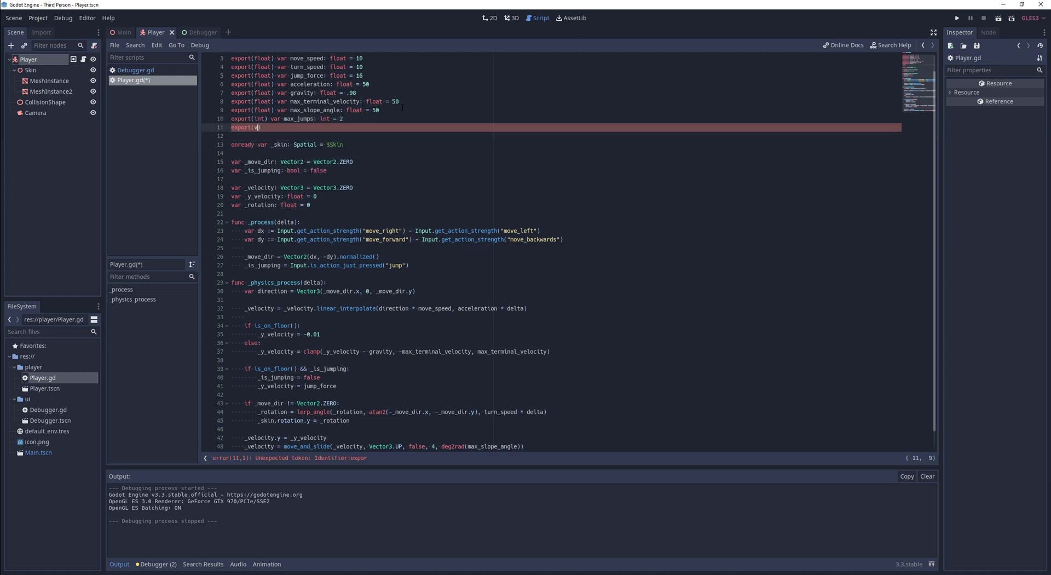
key("BackSpace")
type("float) var jump_cooldown: float = .2")
key("ctrl+s")
Step: Declare _jump_count and _jump_cooldown_remaining: float = 0 below _rotation
left_click(341, 198)
key("Down")
key("Return")
type("var _")
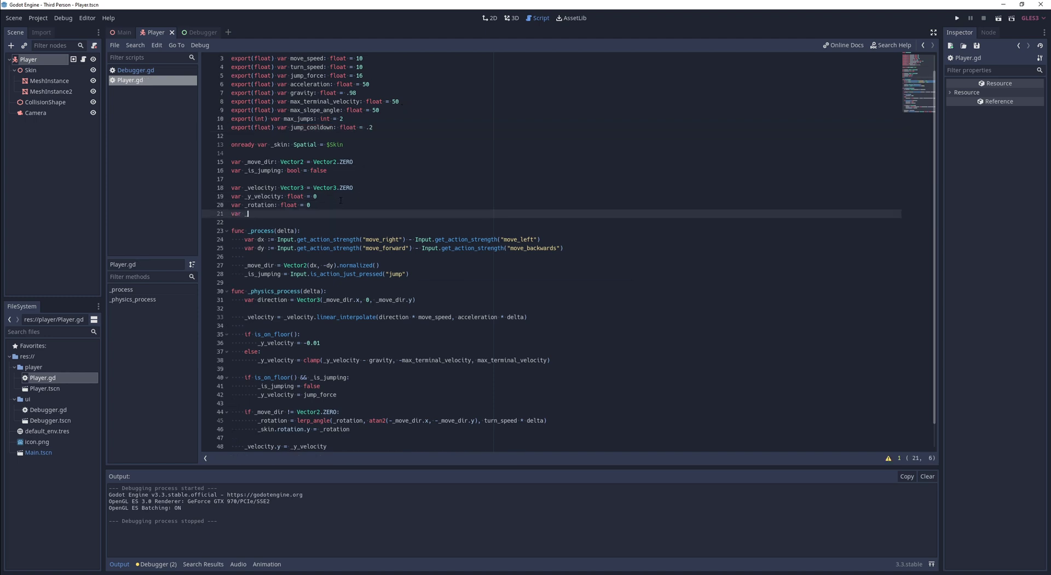
type("jump_count: int = 0")
key("Return")
type("var _ju")
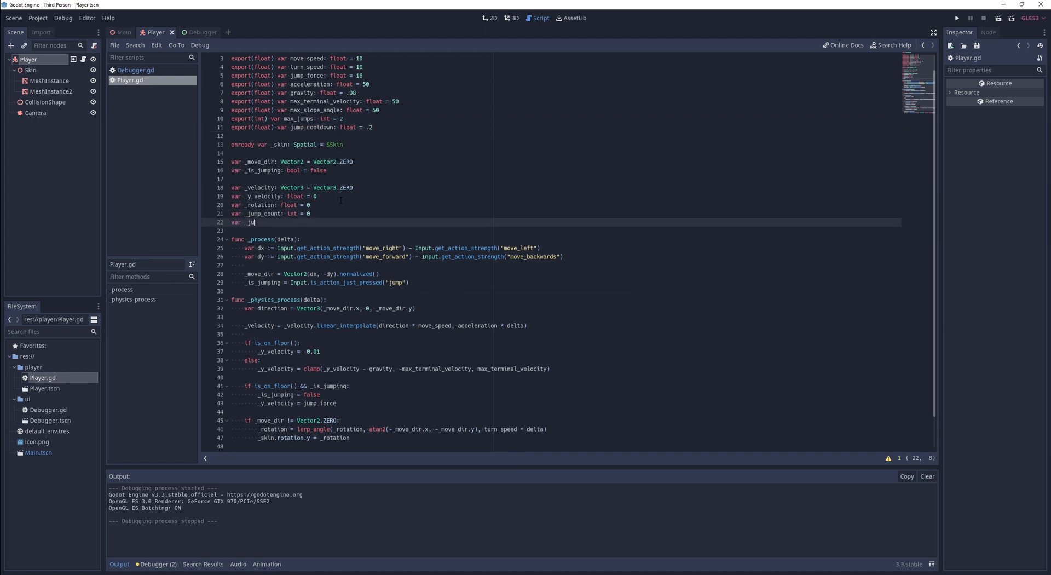
type("mp_cooldown_remaining: float = 0")
Step: Reset _jump_count and _jump_cooldown_remaining to 0 on the floor, and count the cooldown down while airborne
scroll(345, 306, "down", 1)
left_click(346, 316)
key("Return")
type("_jump")
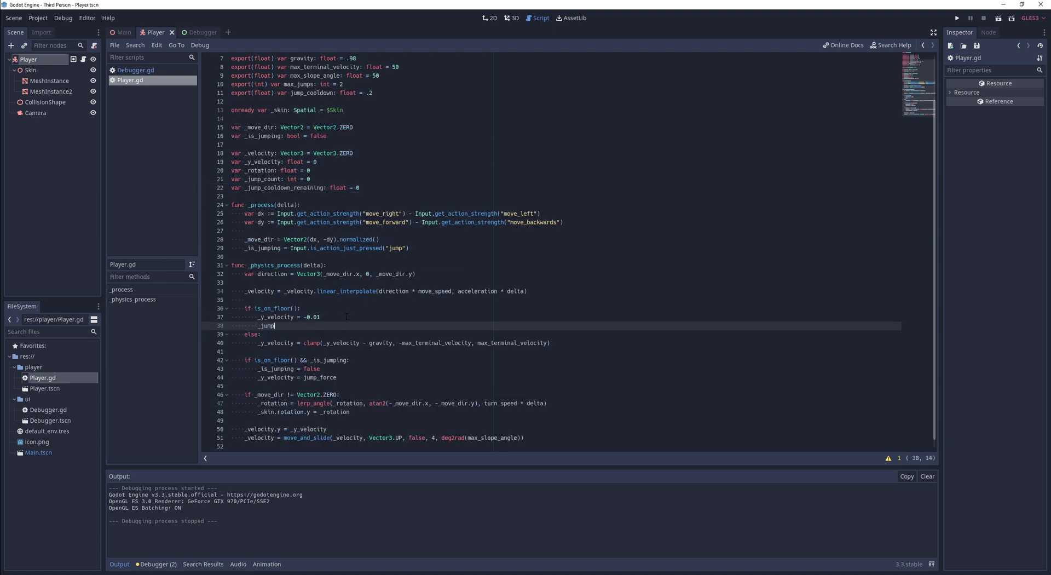
type("_count = 0")
key("Return")
type("_jump_")
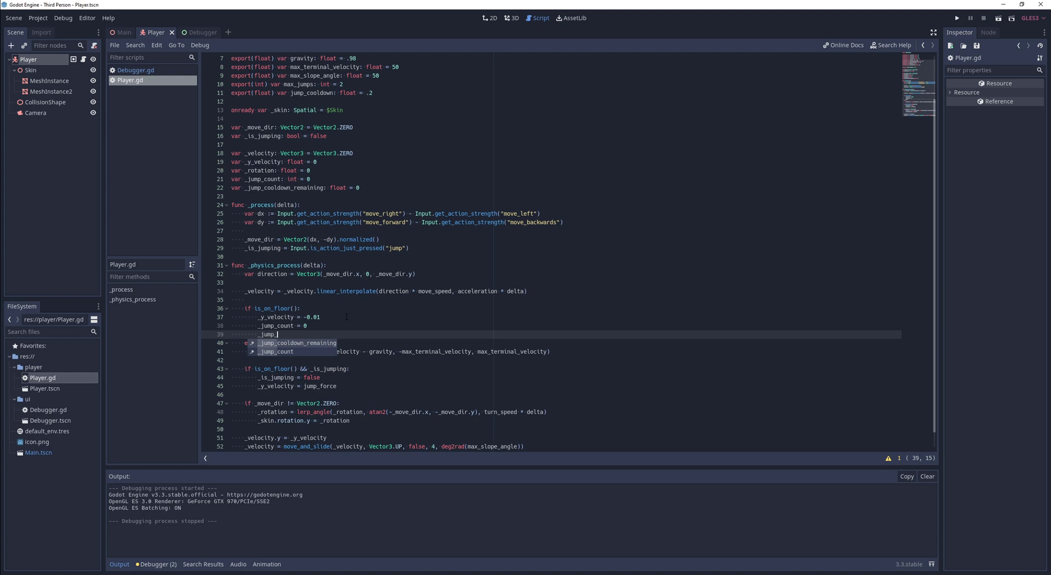
type("cooldown_remaining = 0")
left_click(355, 344)
key("Return")
type("_jump")
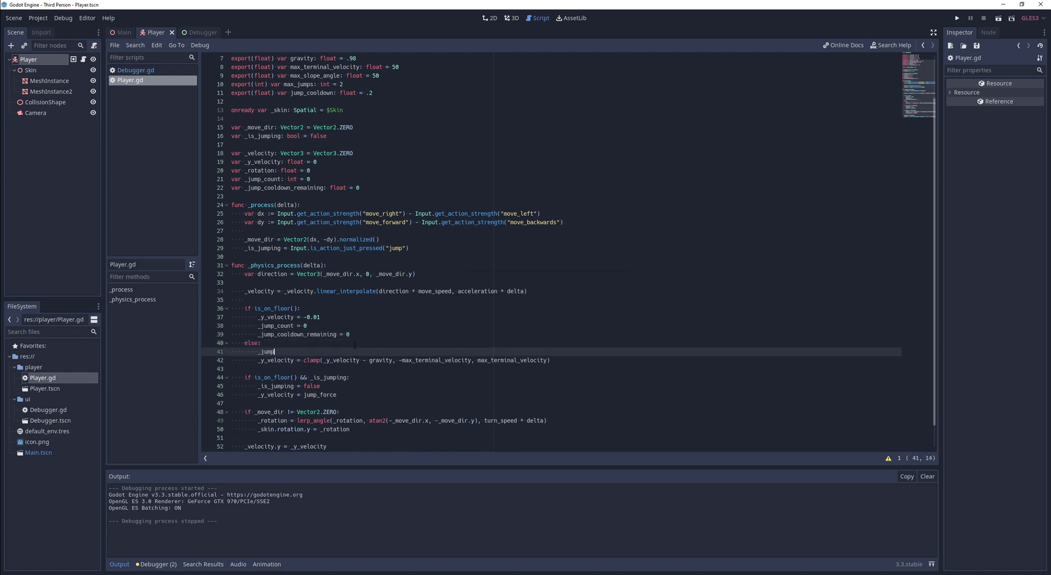
type("_cooldown_remaining -= delta")
scroll(355, 344, "down", 1)
Step: Allow the jump only when jumps remain on _jump_count and _jump_cooldown_remaining <= 0
left_click_drag(299, 351, 257, 351)
type("!")
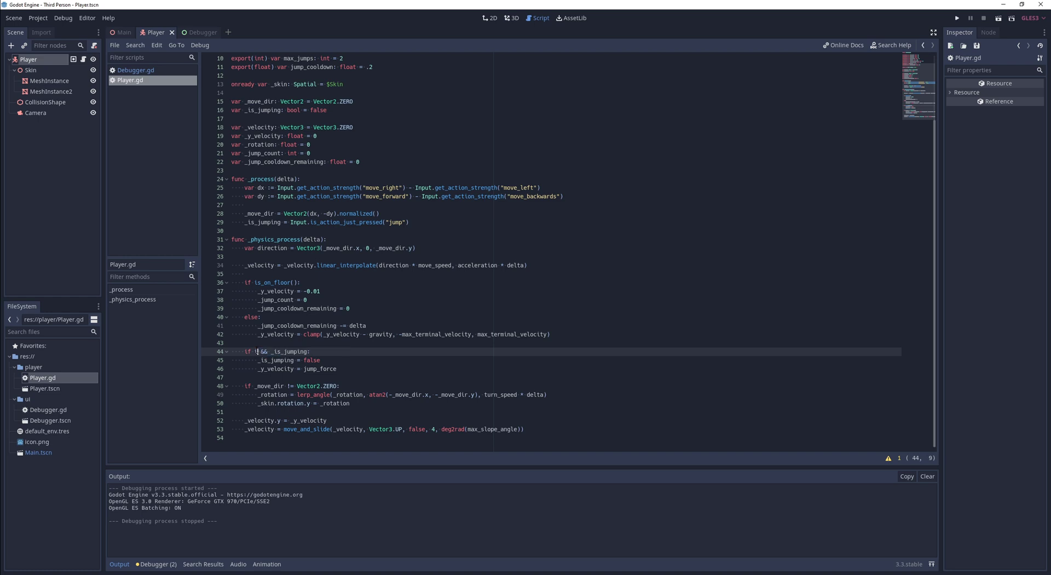
key("Delete")
key("Delete")
key("BackSpace")
key("BackSpace")
key("BackSpace")
key("ctrl+Right")
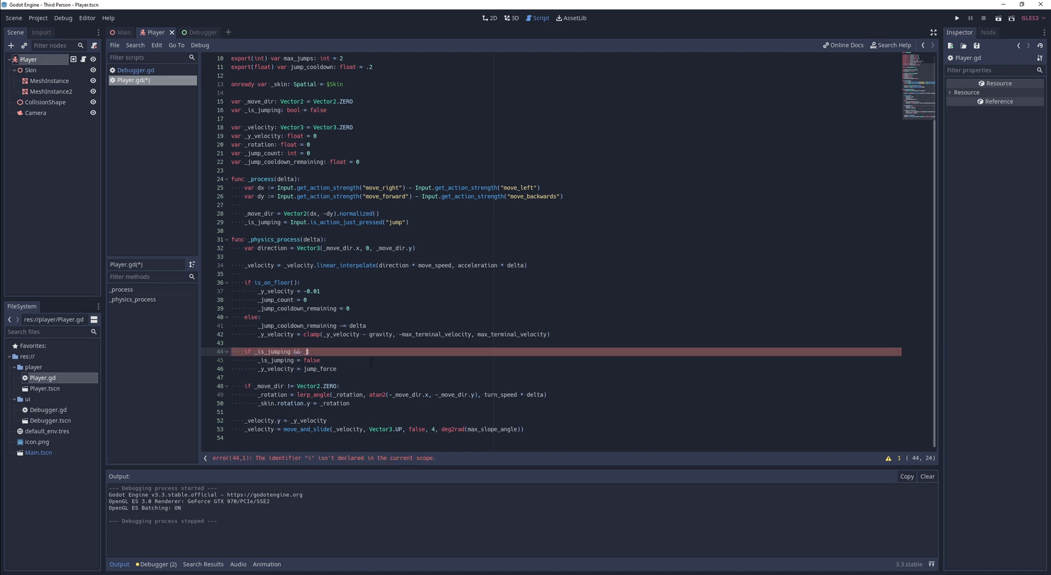
type("_cou")
key("Return")
type("&&")
type(" _jum")
type("p_coo")
key("Return")
type("<= 0")
type(":")
Step: On each jump, add 1 to _jump_count and set the cooldown to jump_cooldown, then save Player.gd
left_click(382, 366)
key("Return")
type("_jump_co")
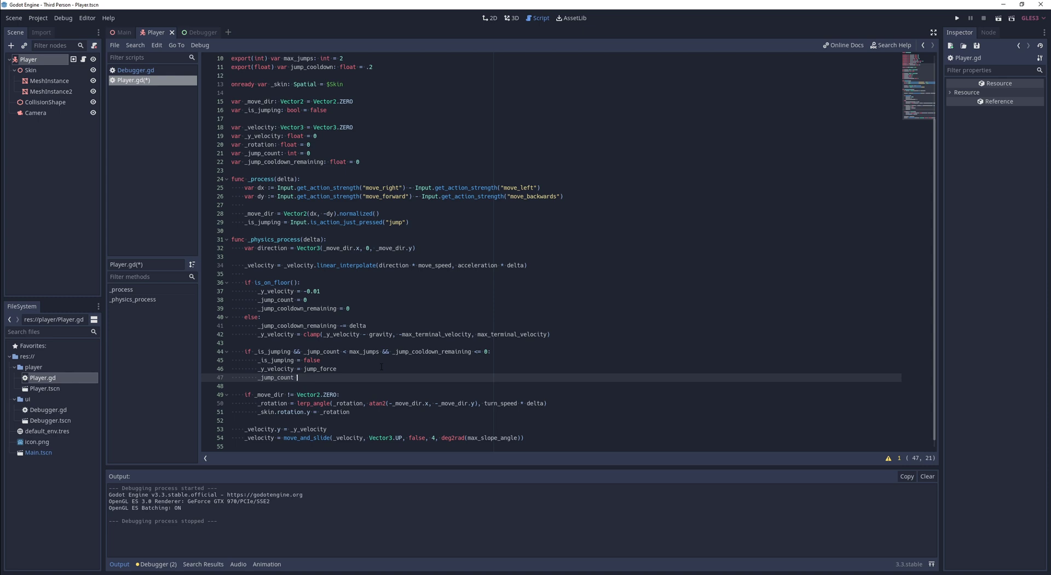
type("+= 1")
key("Return")
type("cooldown_remaining = ")
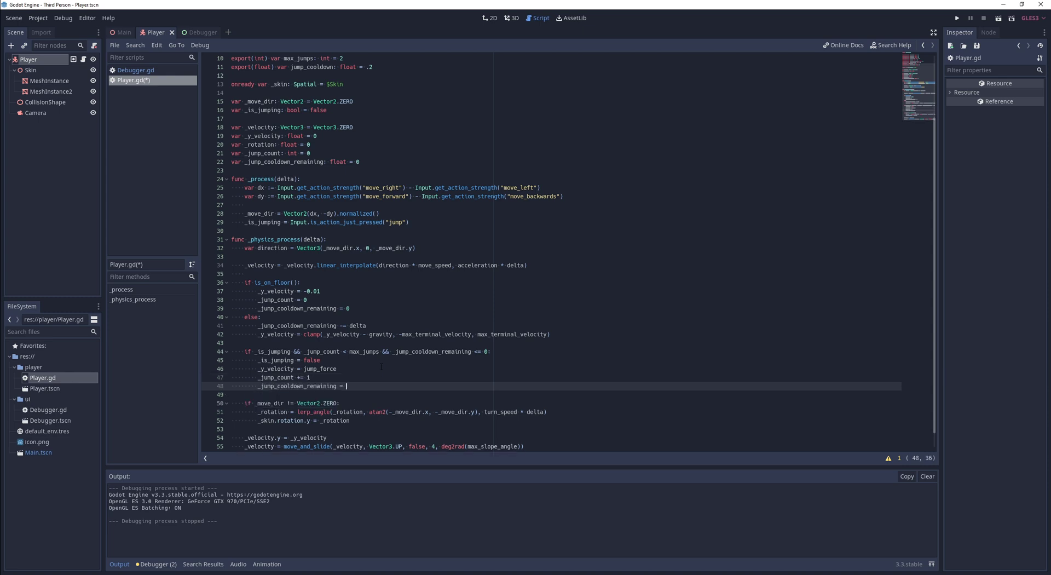
type("jump_coo")
key("Return")
scroll(382, 366, "down", 1)
left_click(273, 437)
key("ctrl+s")
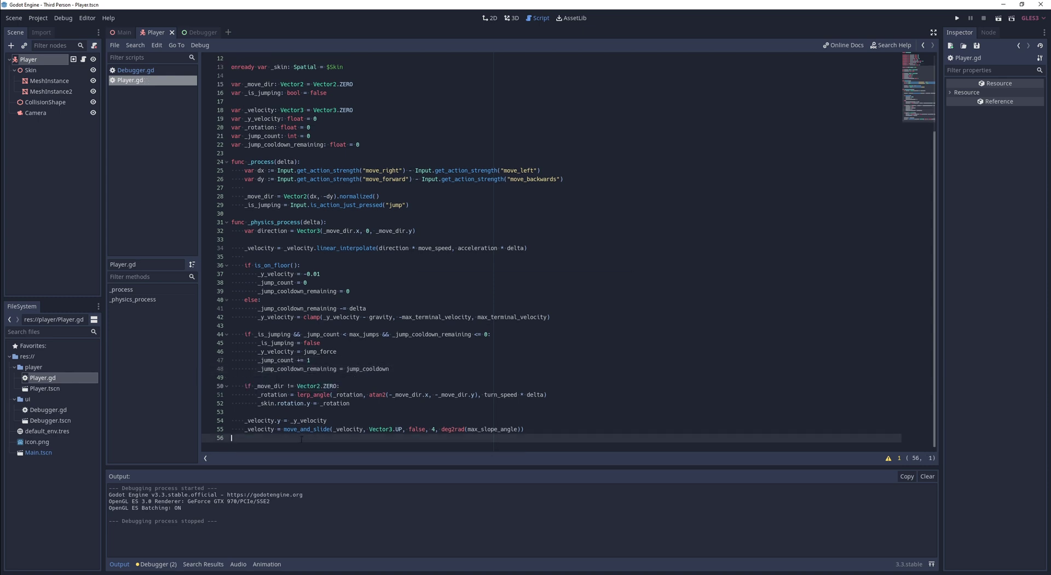
Step: In Debugger.gd, add a 'Jumps: %d' label line showing _player._jump_count
left_click(51, 410)
double_click(51, 410)
left_click(499, 158)
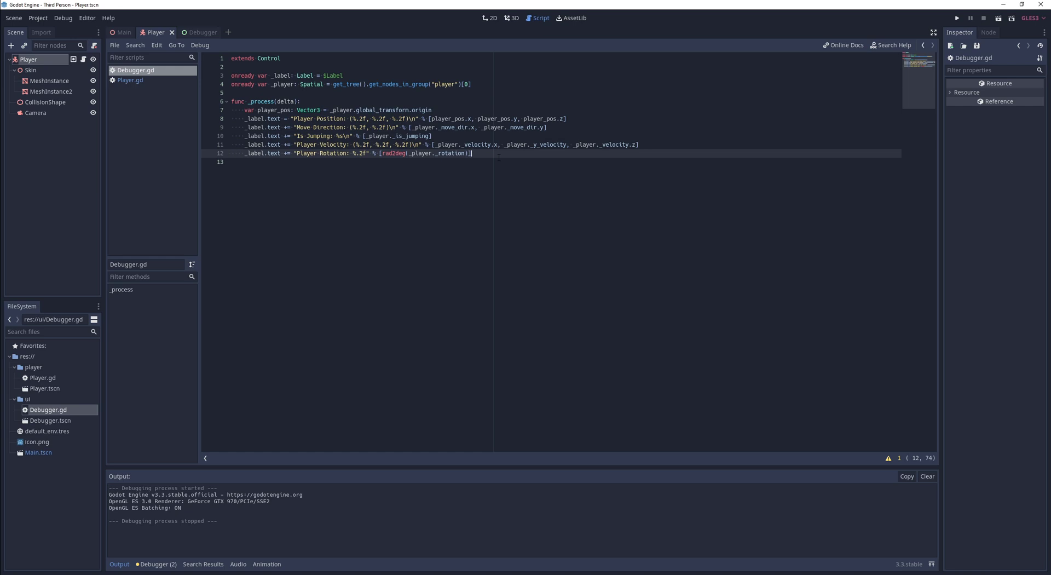
key("Return")
type("_label.text += \"Jumps: %d")
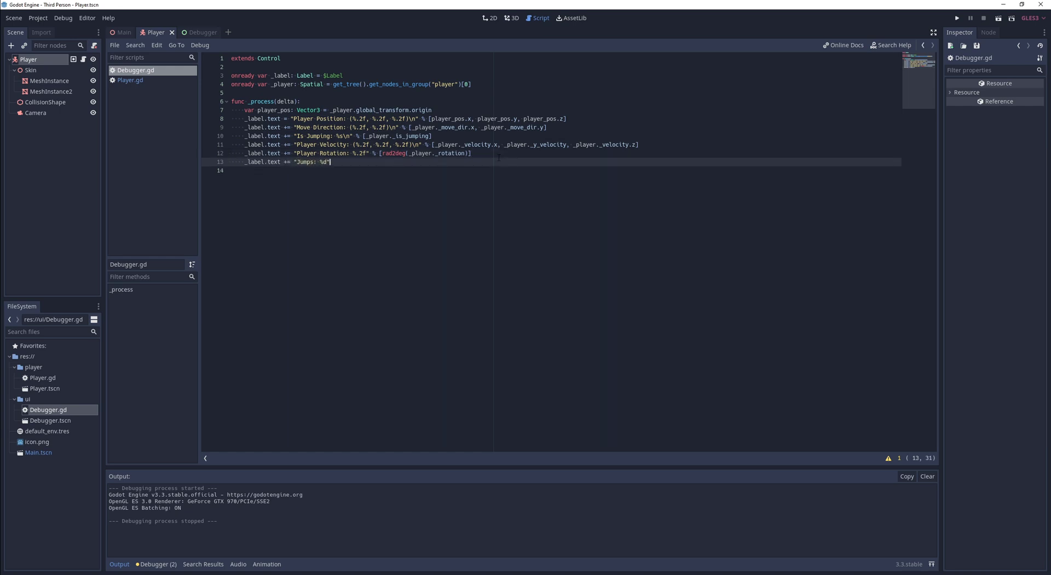
type("\" % [_player._jump_count")
Step: Add line breaks and a 'Jump Cooldown: %.2f' readout of _jump_cooldown_remaining, then save and run
left_click(366, 154)
type("\\")
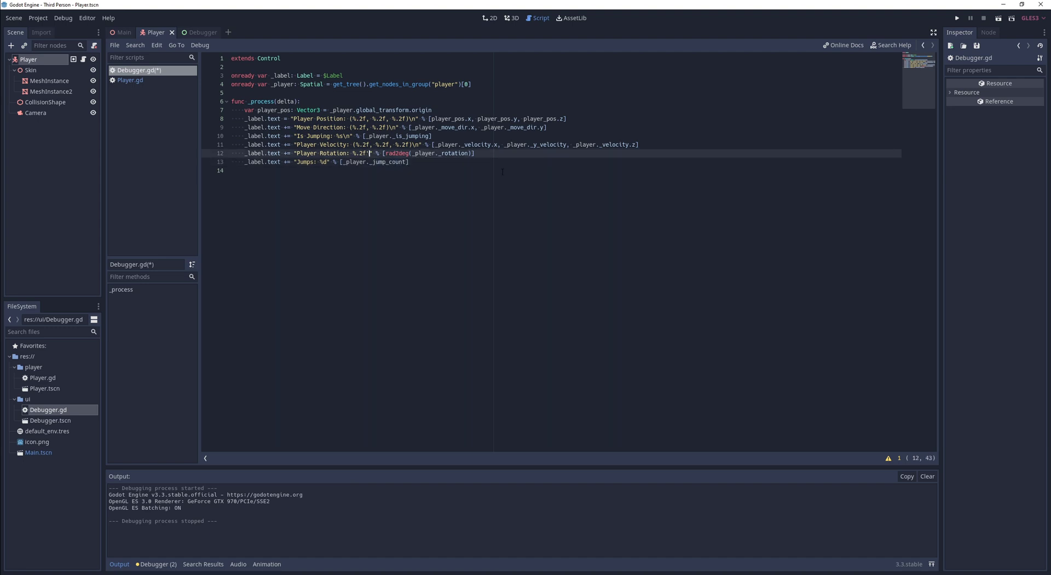
key("Down")
key("Right")
key("Right")
key("Right")
key("ctrl+d")
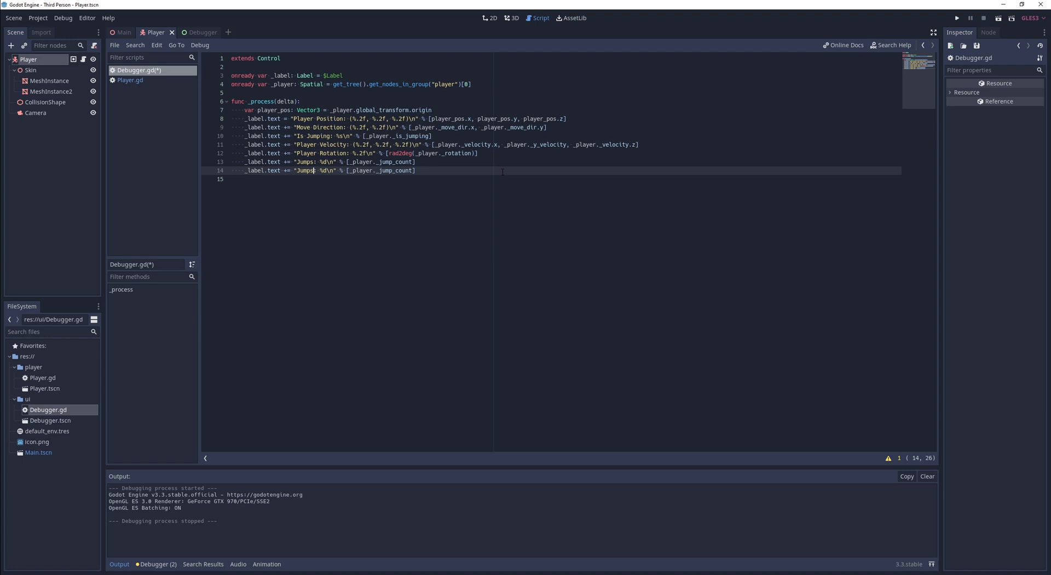
key("BackSpace")
type("Cooldown")
key("BackSpace")
type(".2f")
key("End")
key("Left")
key("BackSpace")
key("BackSpace")
key("BackSpace")
type("cooldown_")
type("remaining")
key("F5")
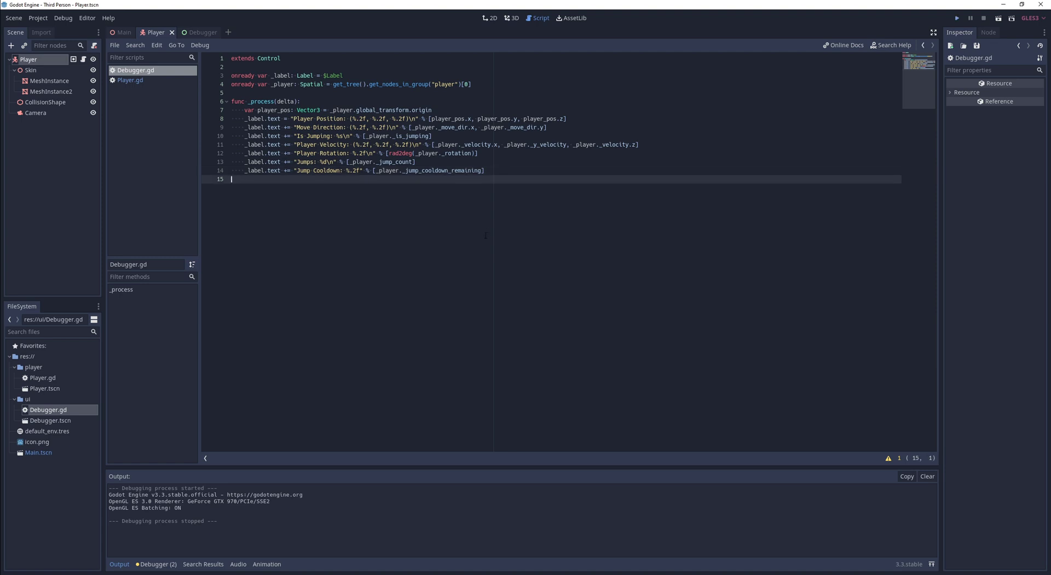
Step: Playtest the double jump, steering the player around the boxes, then close the game
key("space")
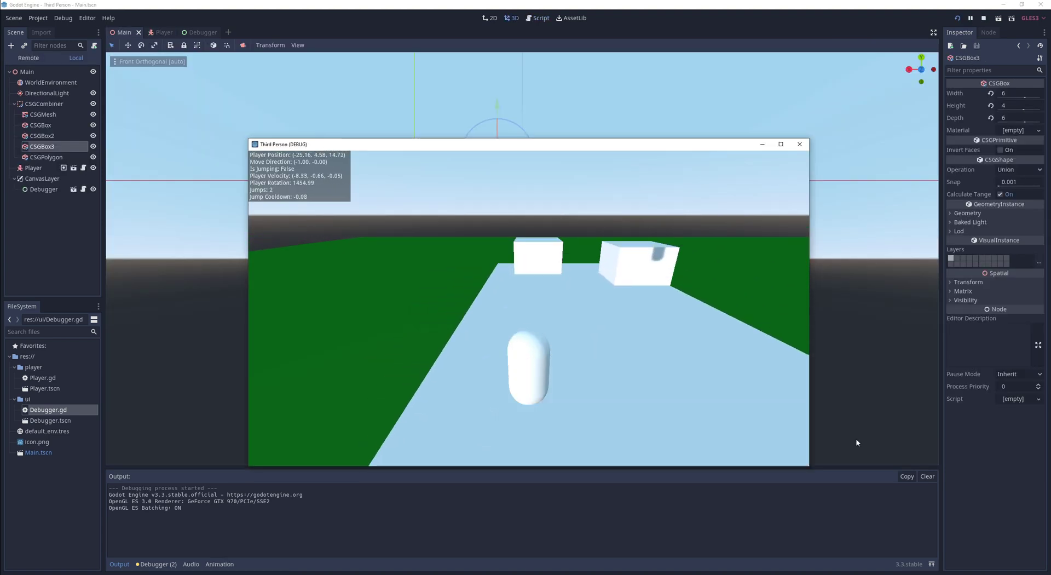
key("space")
key("Escape")
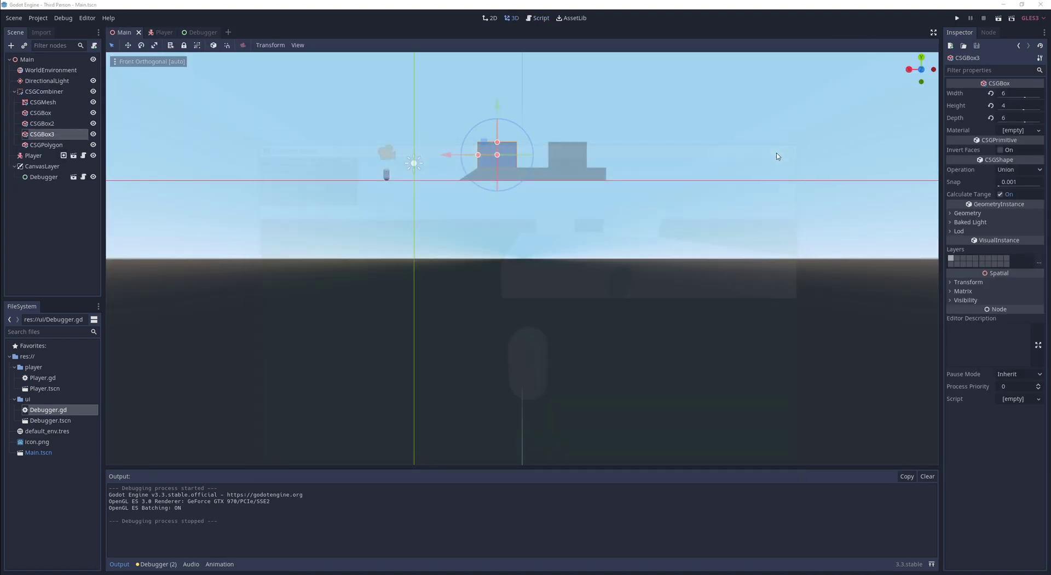
left_click(33, 155)
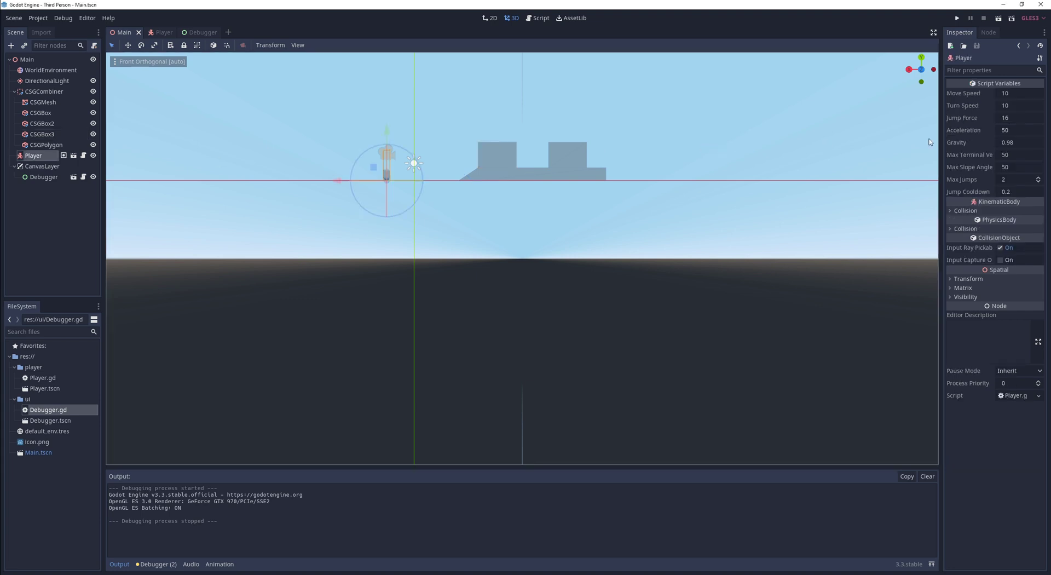
key("F5")
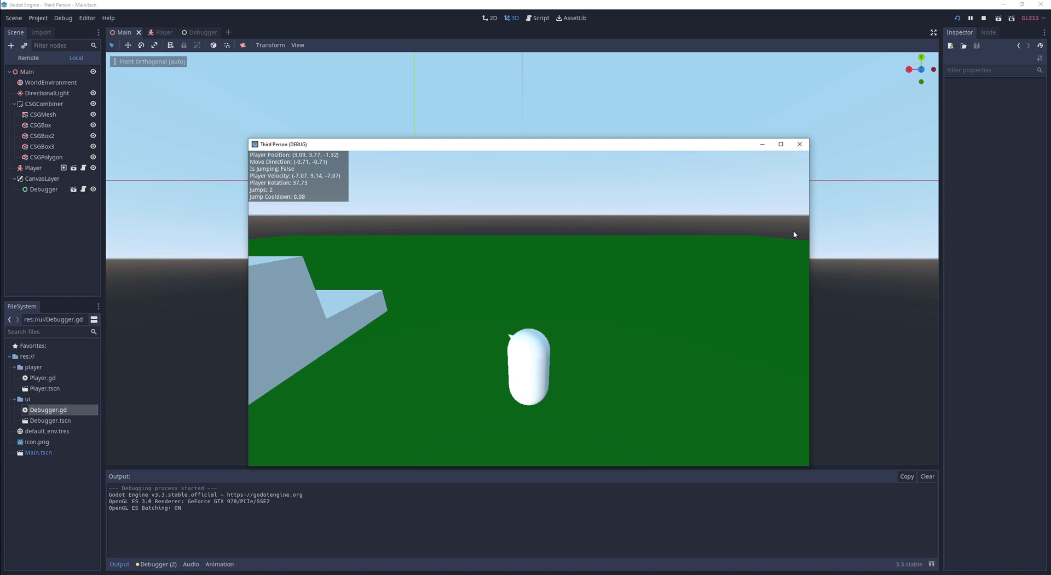
key("d")
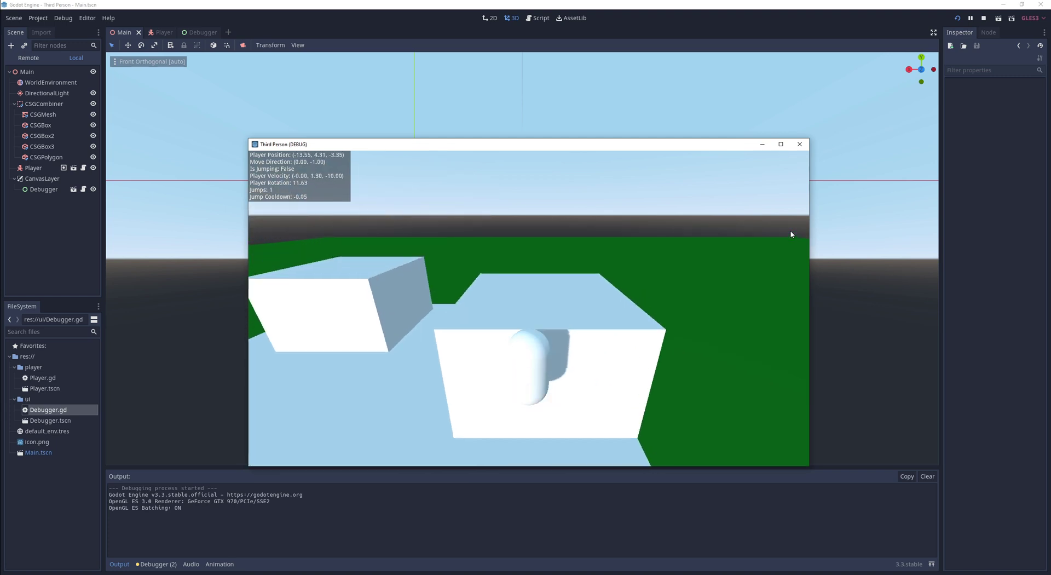
key("a")
key("w")
key("space")
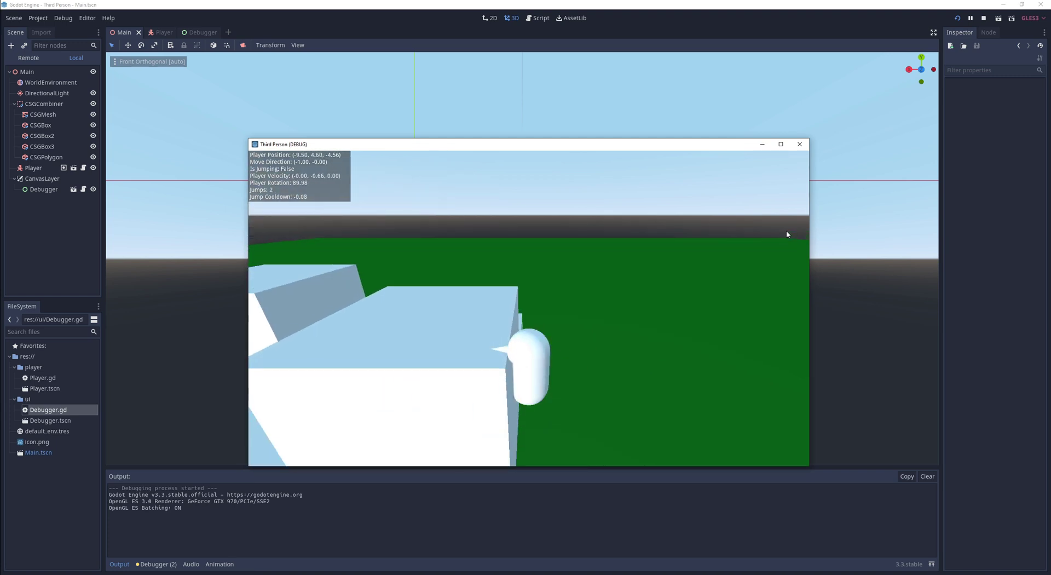
key("d")
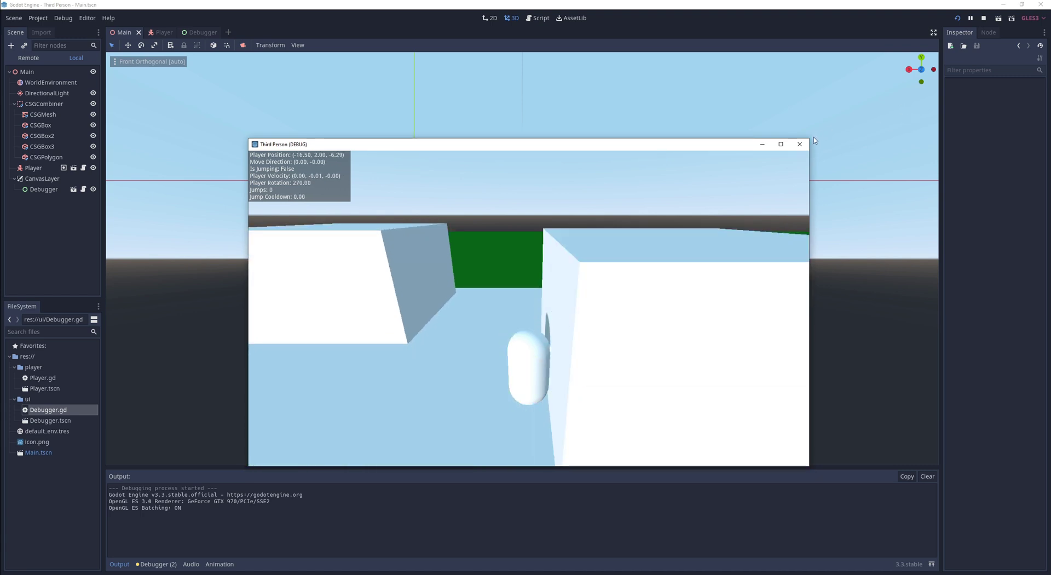
left_click(799, 144)
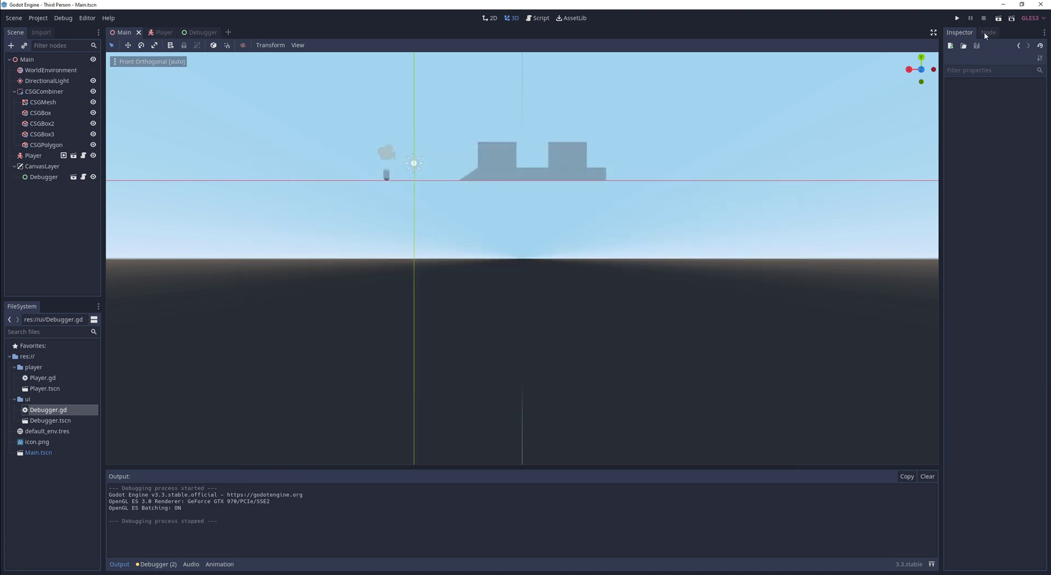
Step: Revert the Player's Max Jumps to its default and save the Main scene
left_click(59, 156)
left_click(990, 179)
left_click(881, 205)
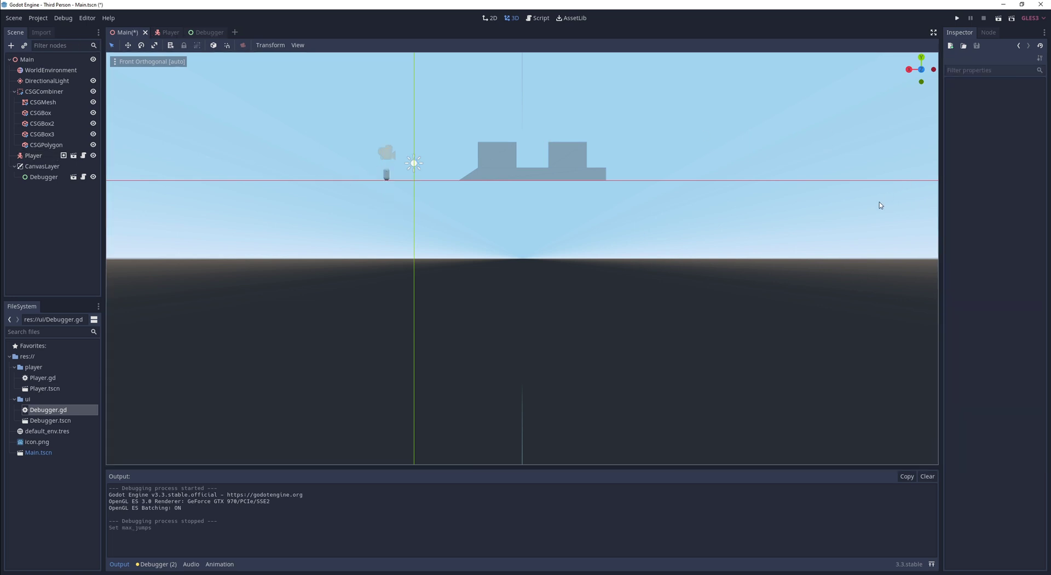
key("ctrl+s")
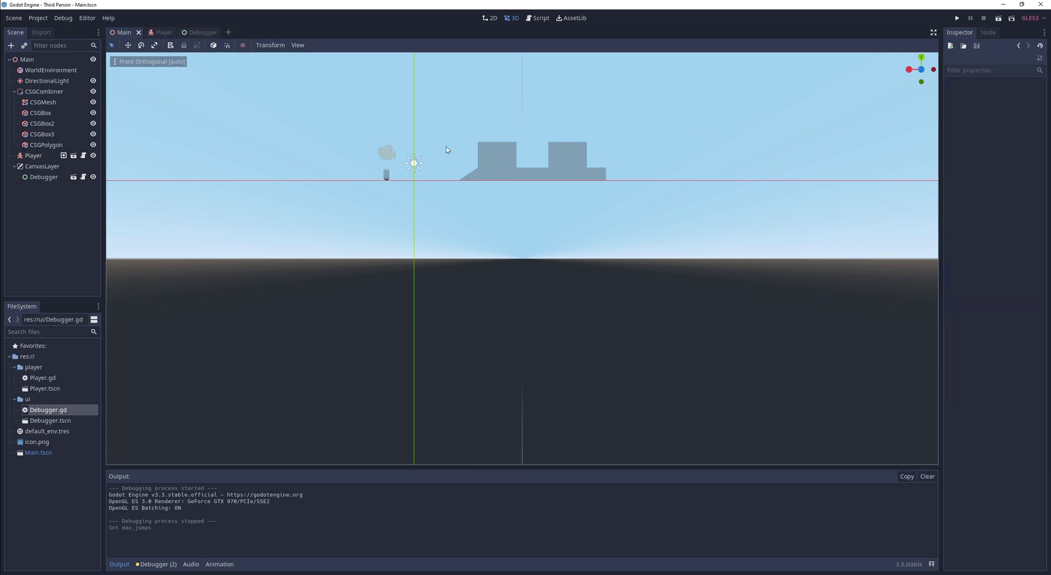